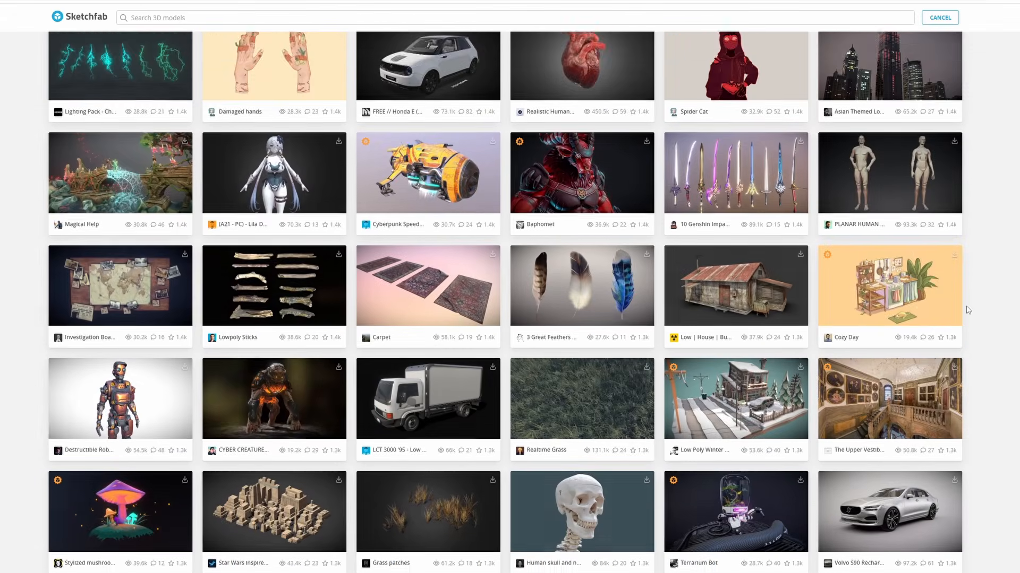
scroll(967, 310, "down", 15)
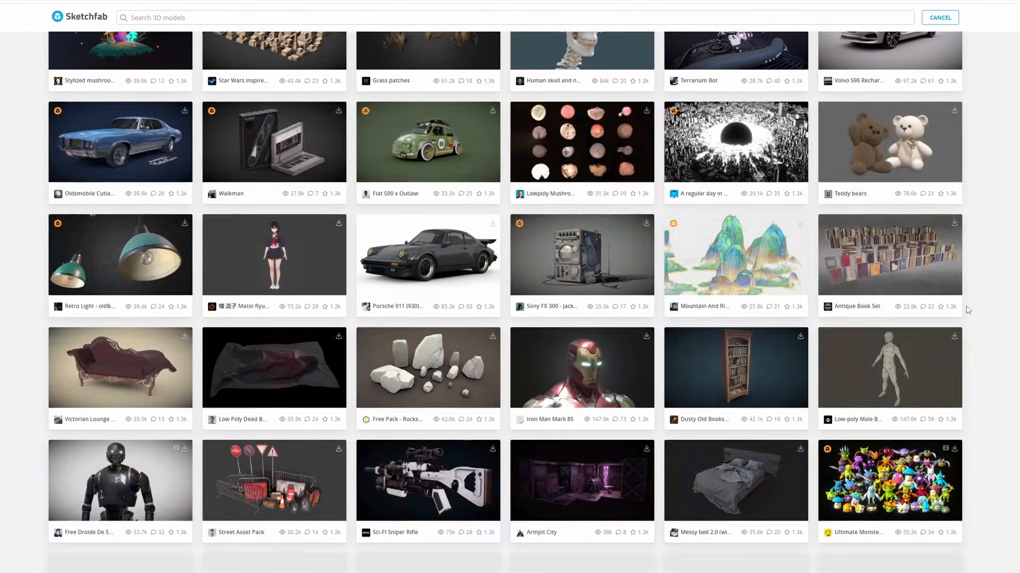
scroll(968, 310, "down", 4)
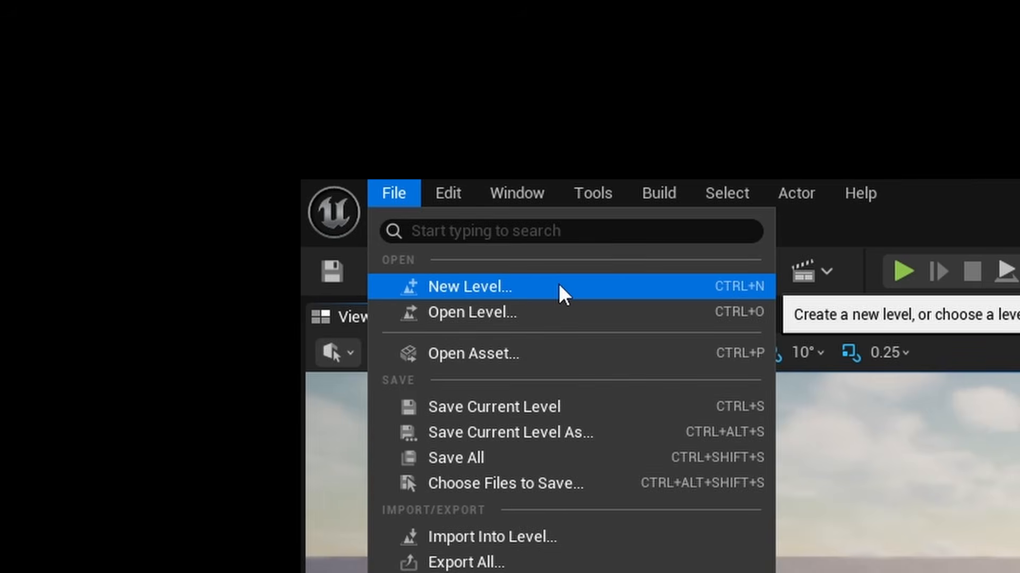
- Create a new level from the Basic template and save it as CleanMap
left_click(559, 287)
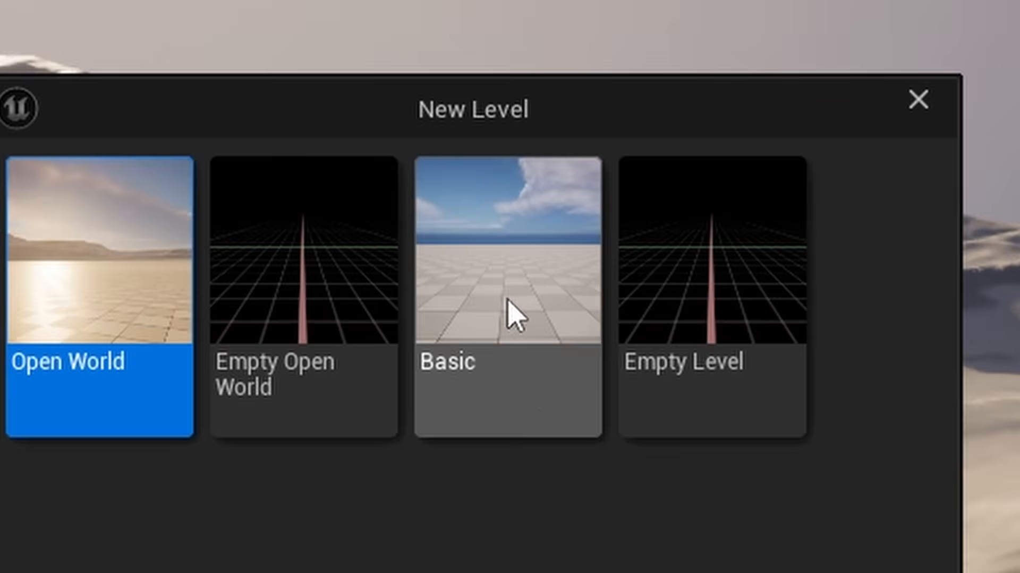
left_click(513, 312)
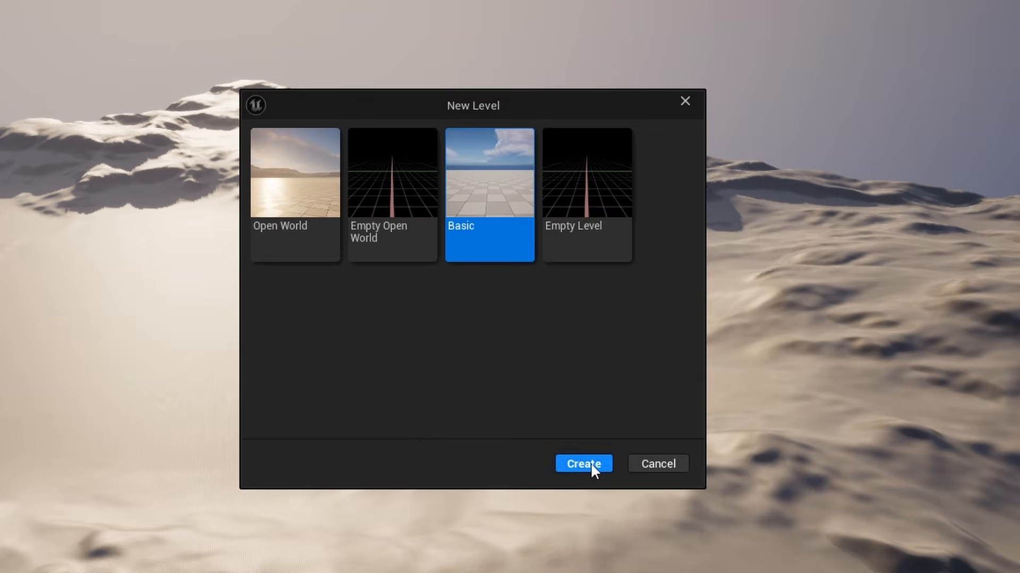
left_click(584, 463)
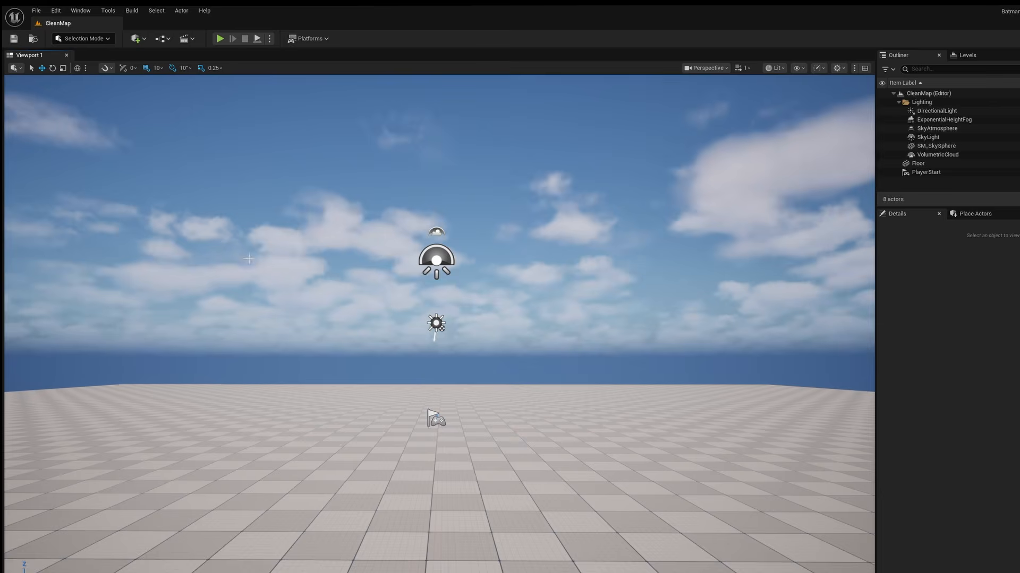
- Set CleanMap as both the editor startup map and the game default map in the project settings
left_click(56, 10)
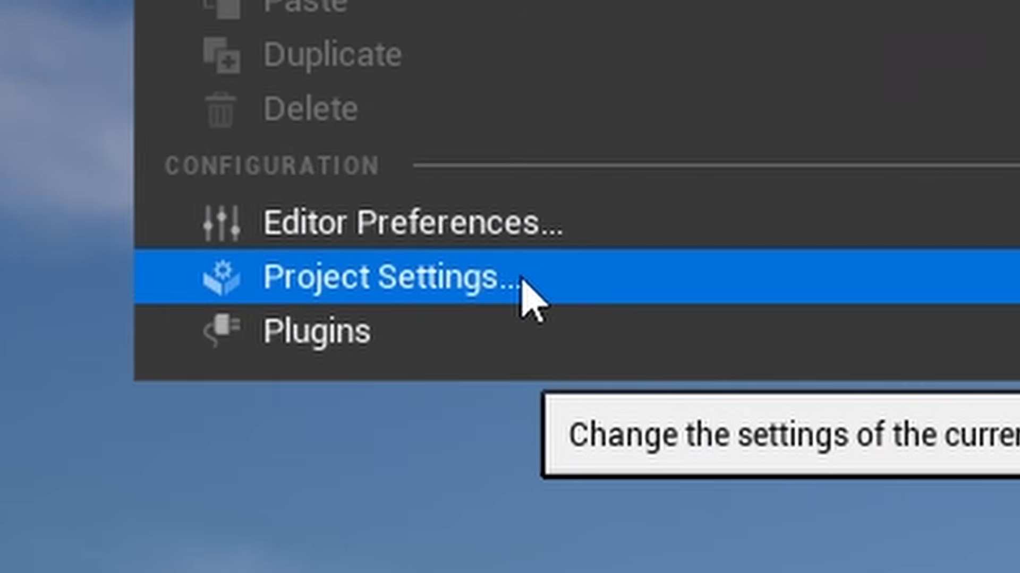
left_click(122, 153)
left_click(559, 290)
type("map")
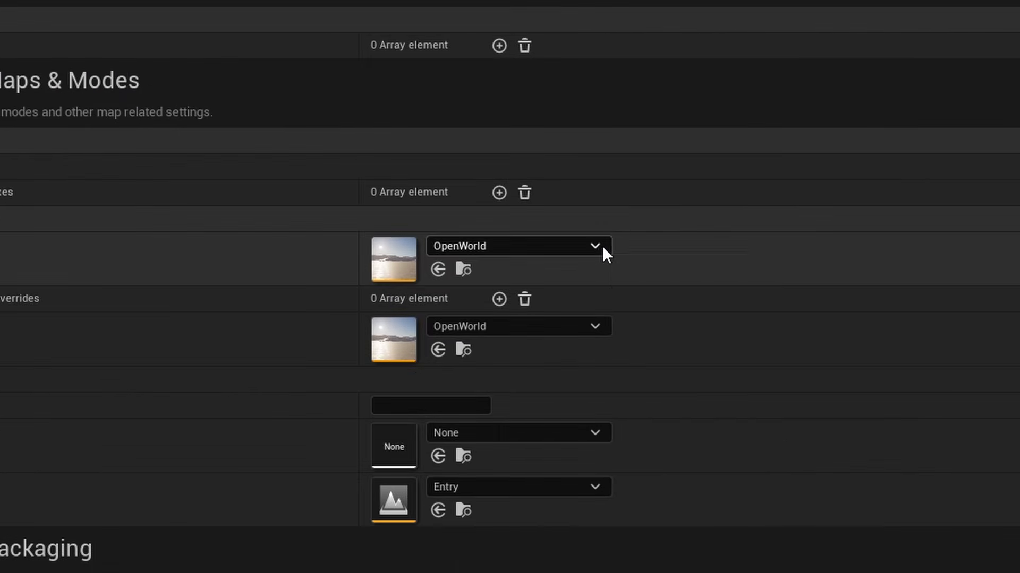
left_click(602, 246)
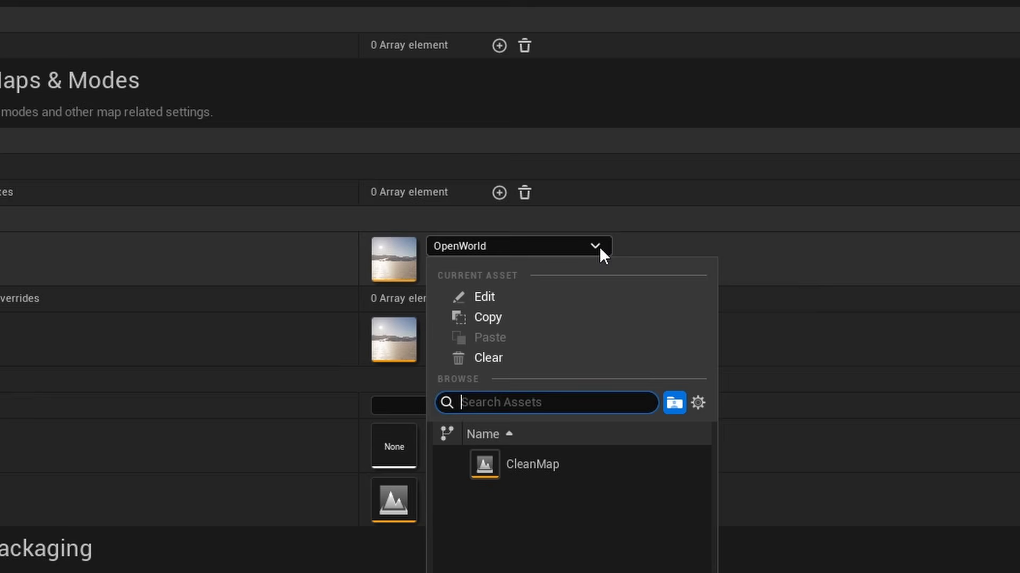
type("cl")
left_click(556, 460)
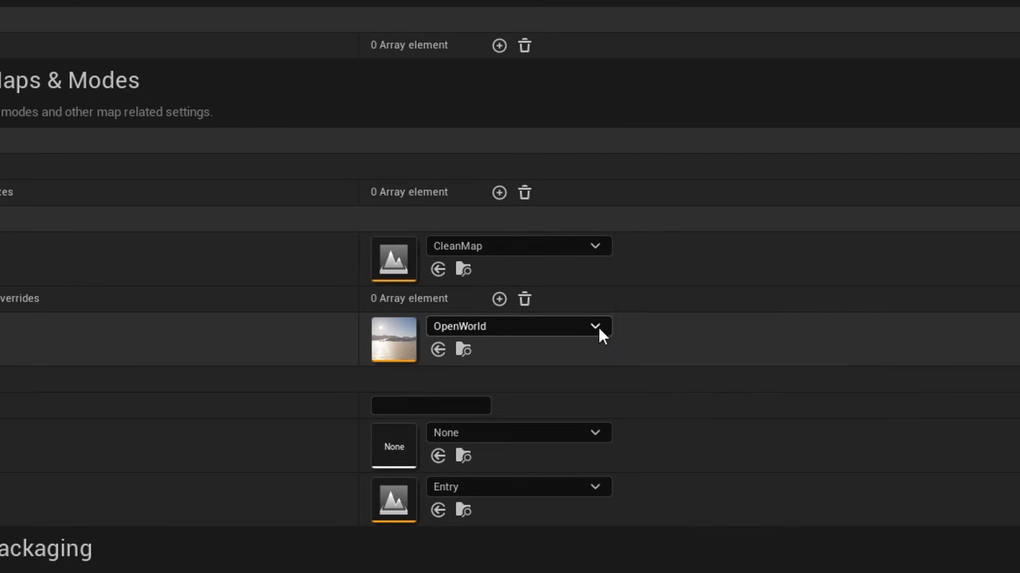
left_click(596, 327)
left_click(539, 536)
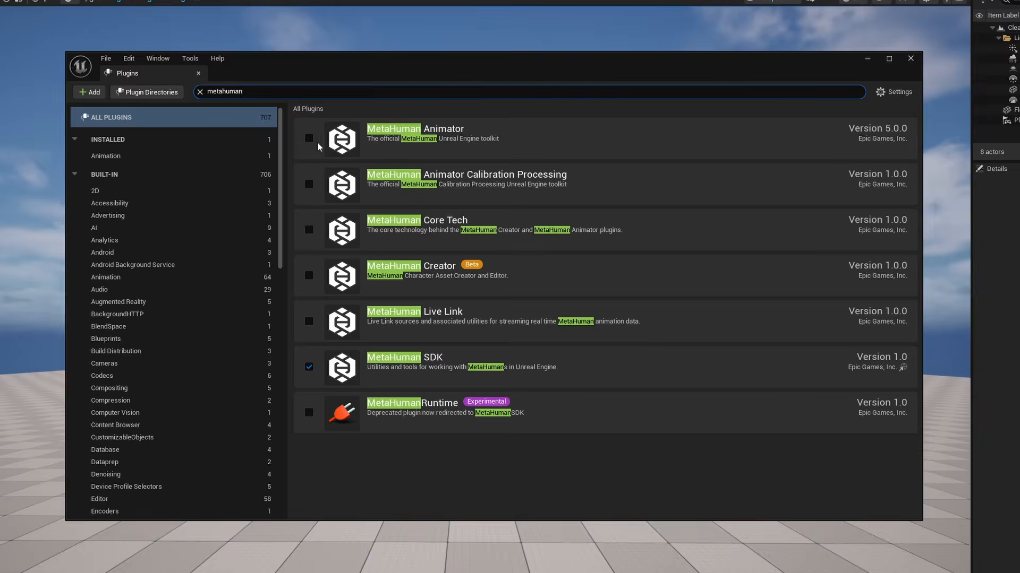
- Enable the MetaHuman Animator and MetaHuman Creator plugins, accepting the use of the beta plugin
left_click(308, 139)
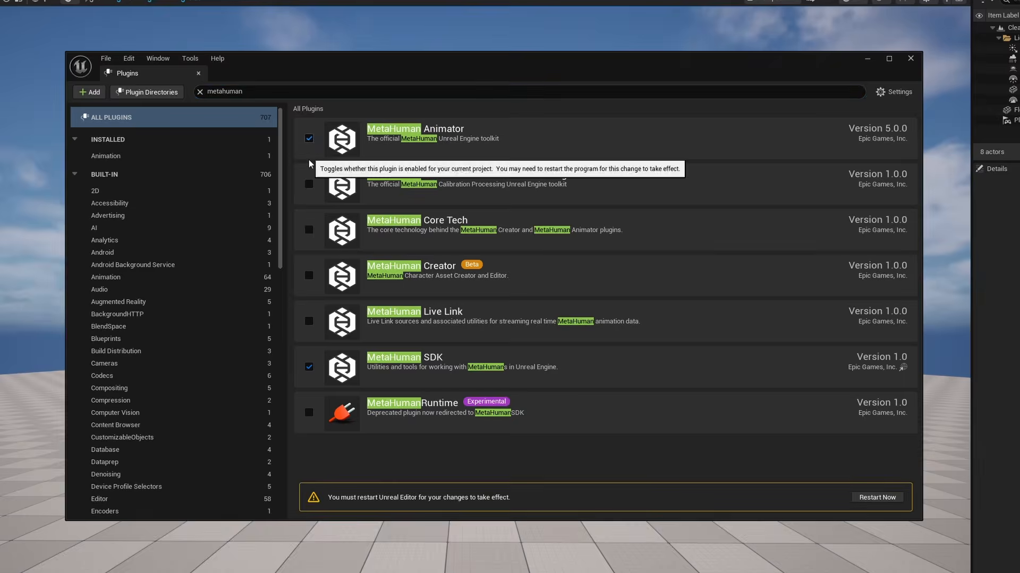
left_click(308, 276)
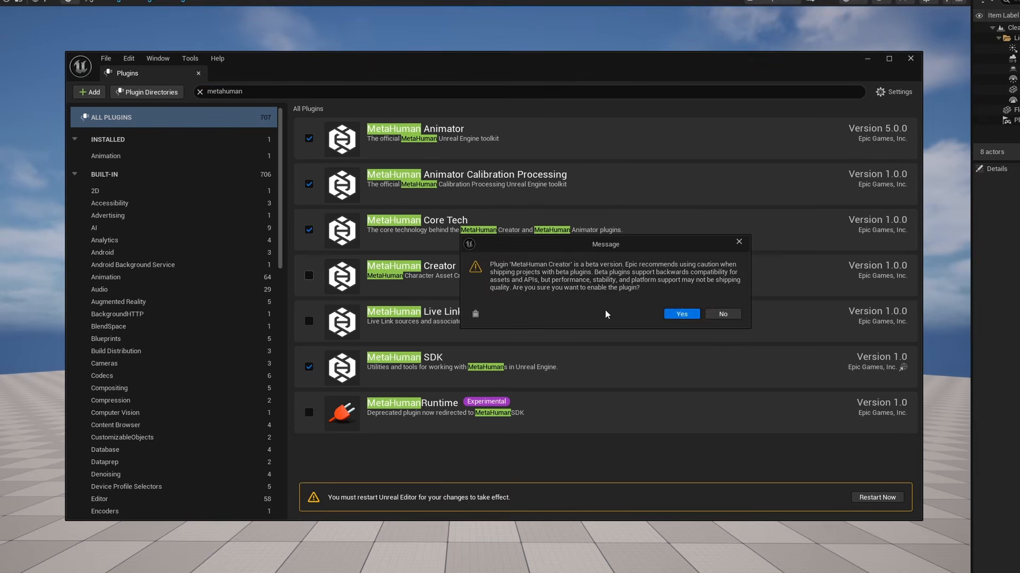
left_click(684, 316)
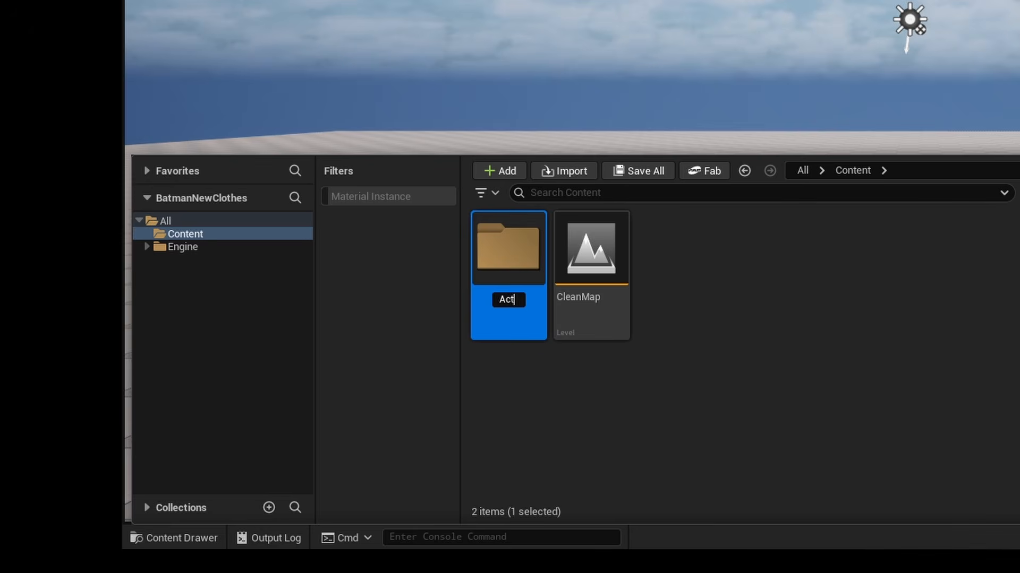
- Create a MetaHuman Character asset named Christmas in the Actors folder and enable the missing project settings
double_click(525, 251)
right_click(716, 295)
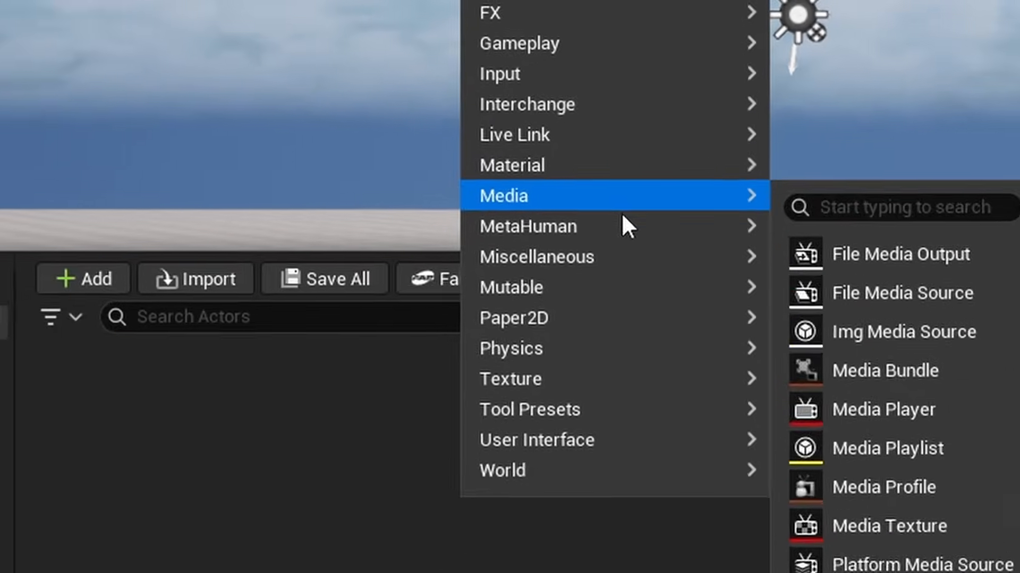
mouse_move(808, 140)
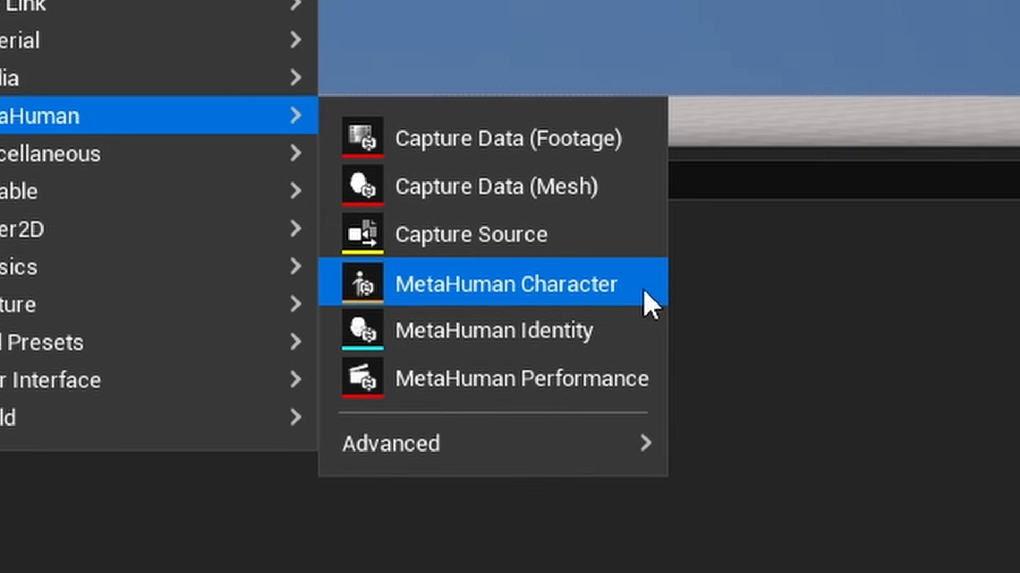
left_click(875, 371)
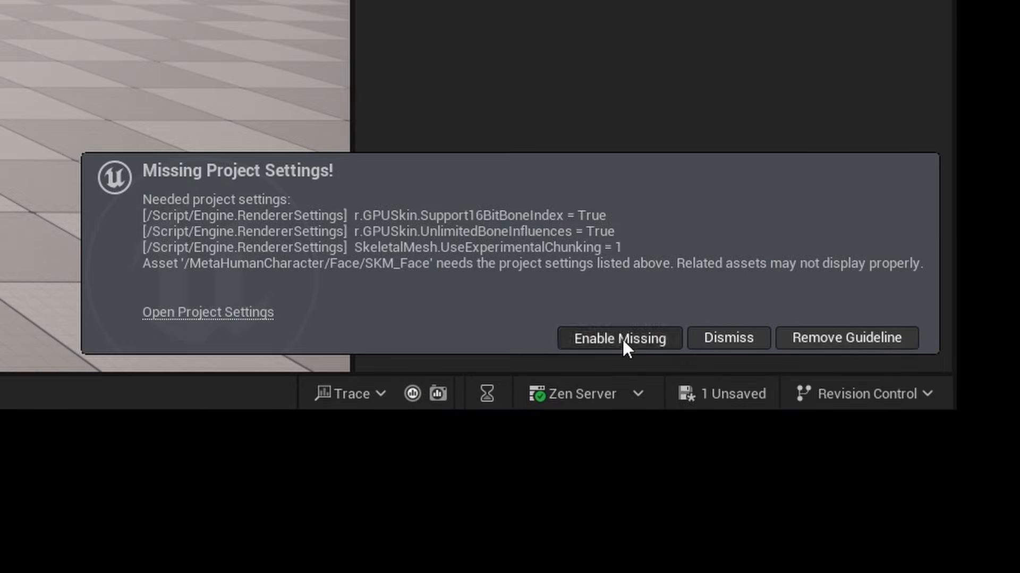
left_click(623, 338)
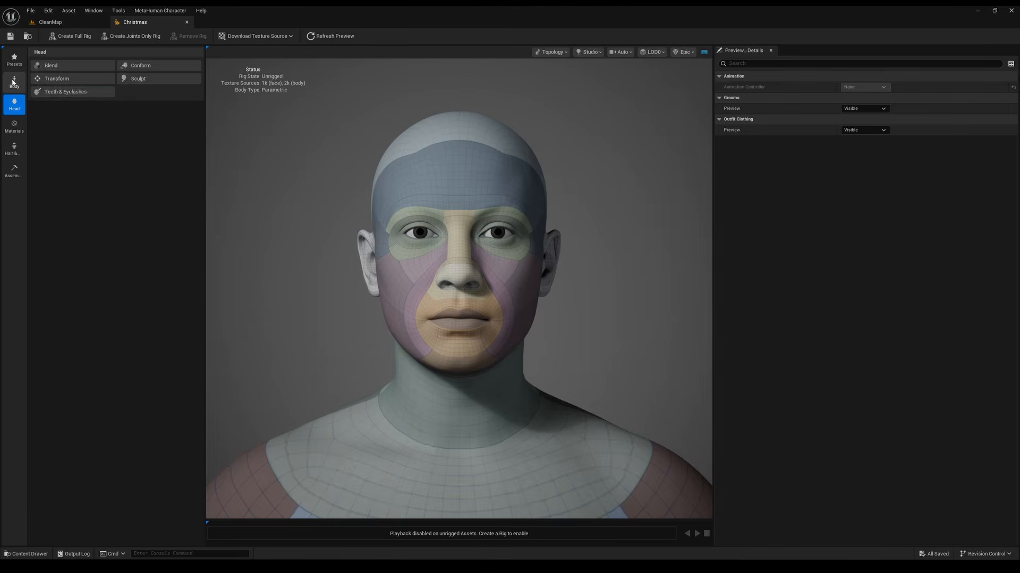
- Look at the body blend presets available for the Christmas character
left_click(14, 82)
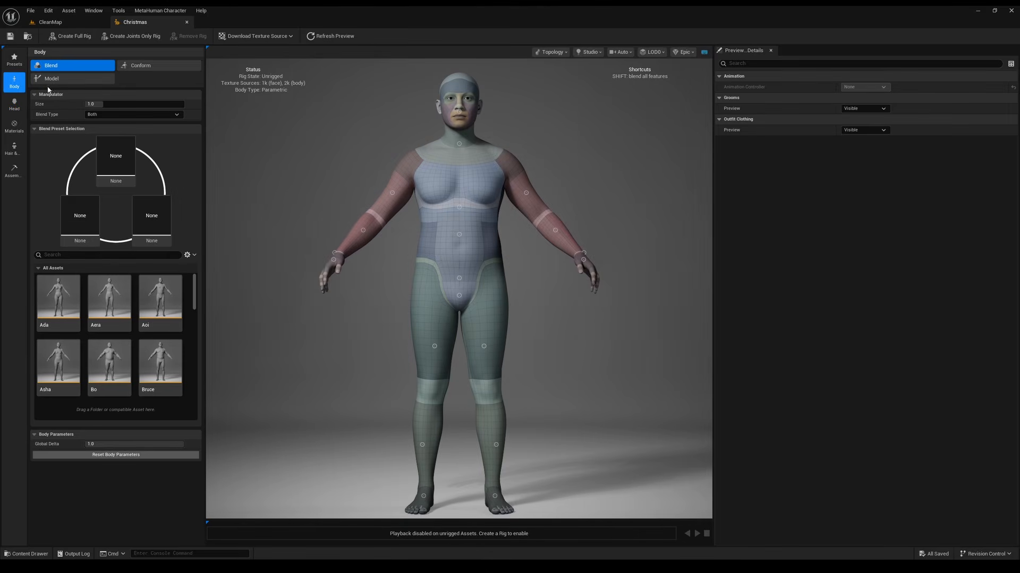
left_click(94, 361)
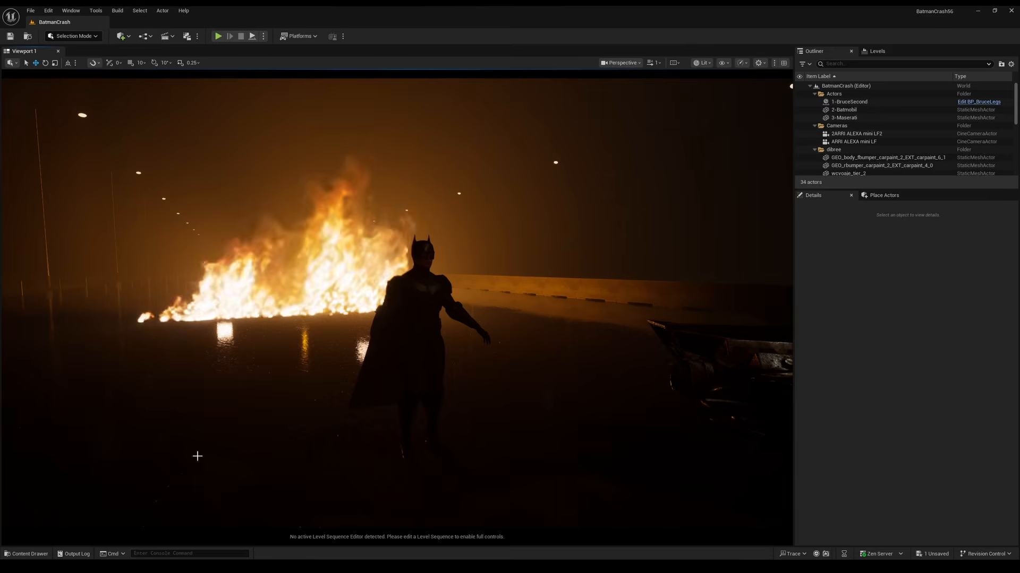
- Migrate the BruceSecond MetaHuman character from the BatmanCrash actors folder into the BatmanNewClothes project
left_click(26, 554)
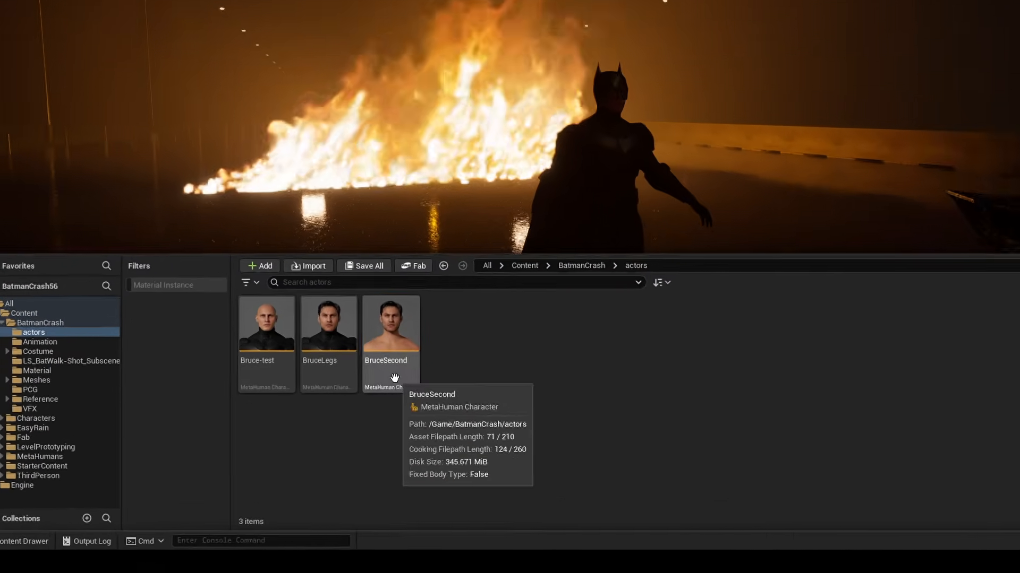
left_click(285, 442)
right_click(286, 442)
mouse_move(610, 170)
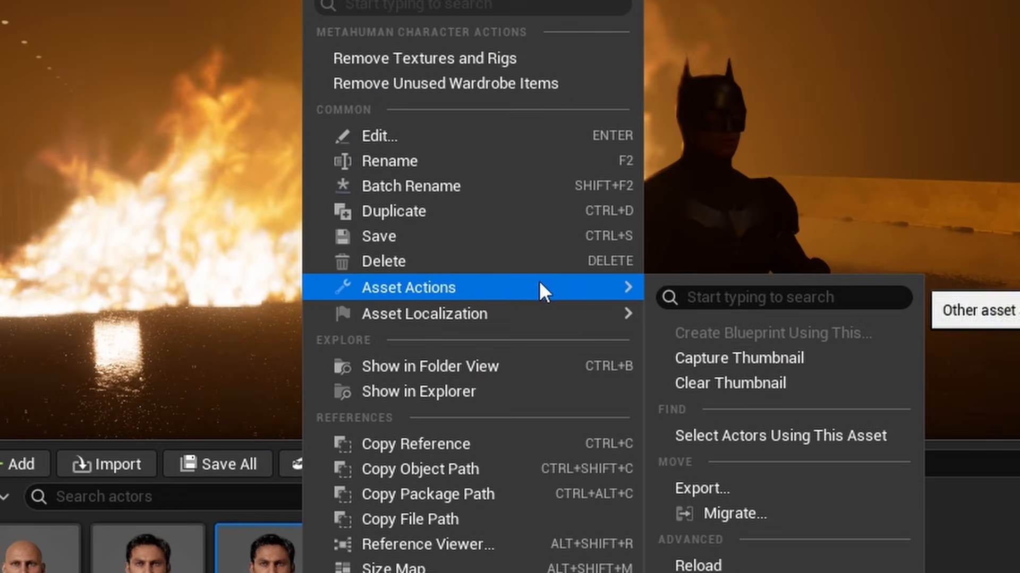
left_click(493, 289)
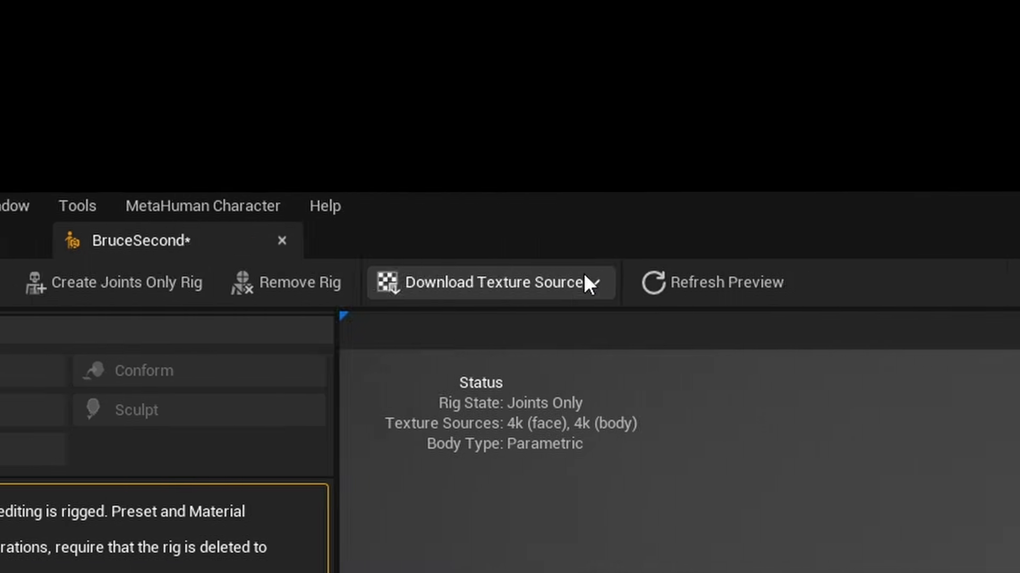
- Download 2k texture sources for BruceSecond and set its assembly type to UE Optimized
left_click(970, 282)
left_click(601, 317)
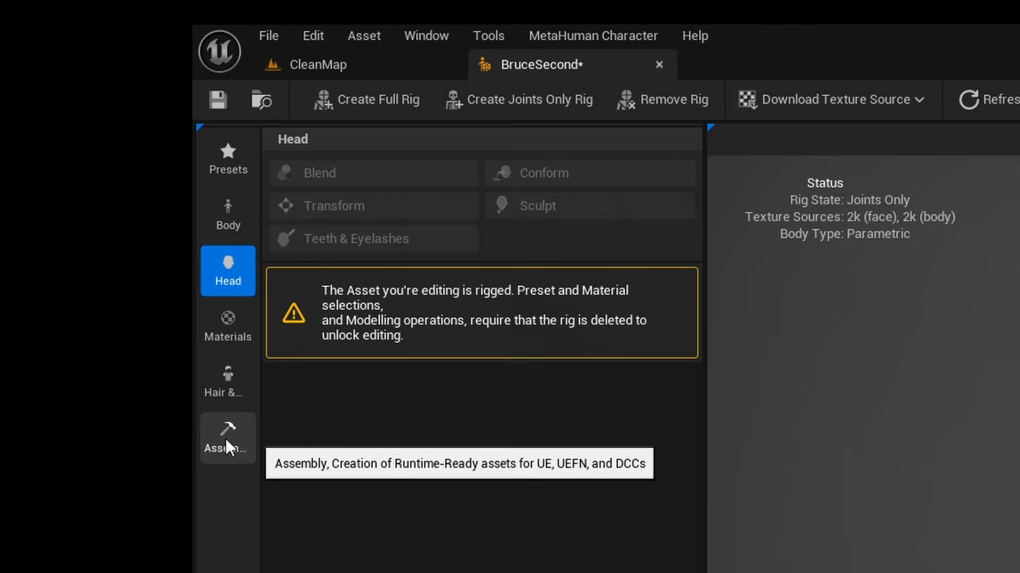
left_click(226, 440)
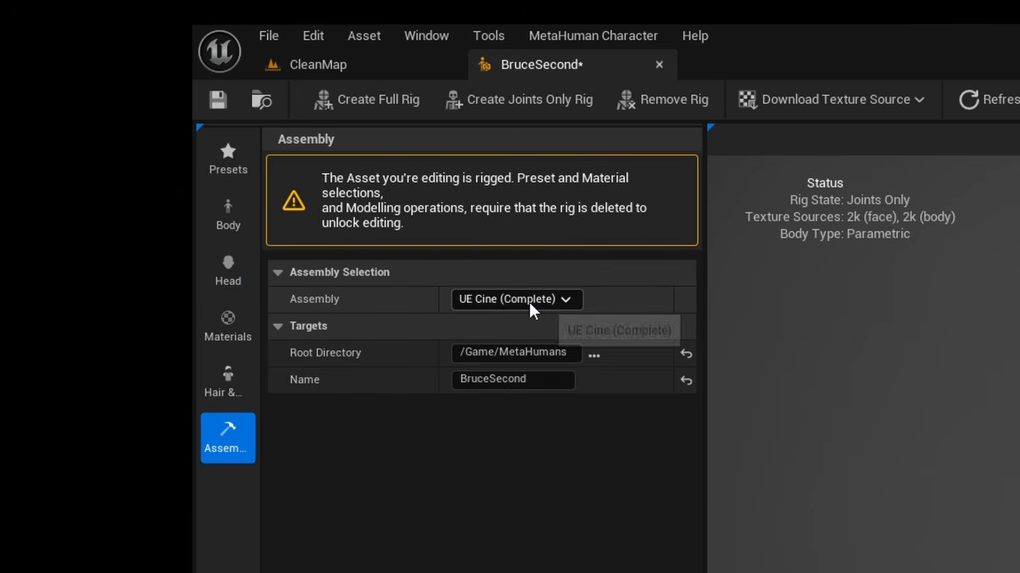
left_click(529, 301)
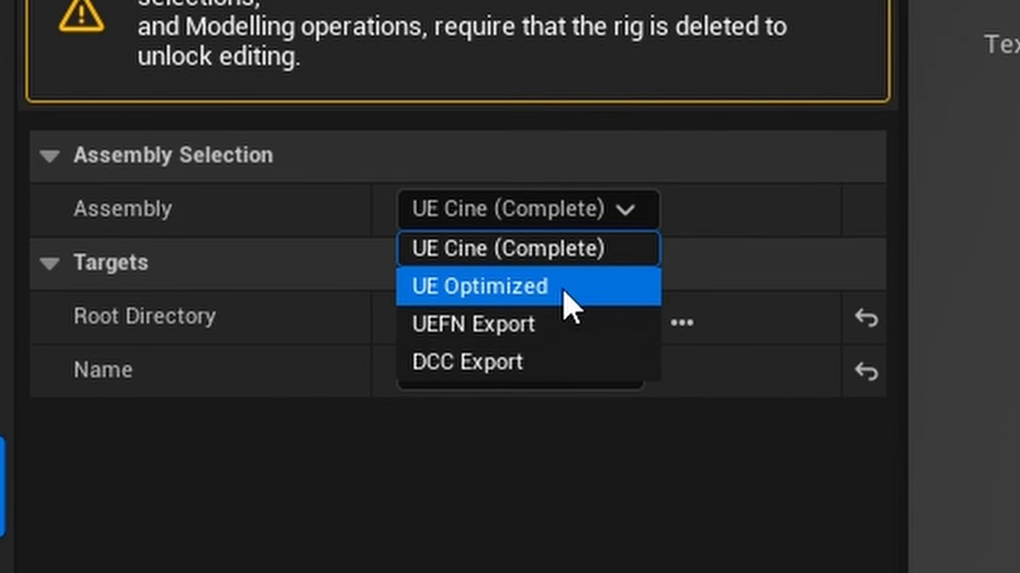
left_click(532, 339)
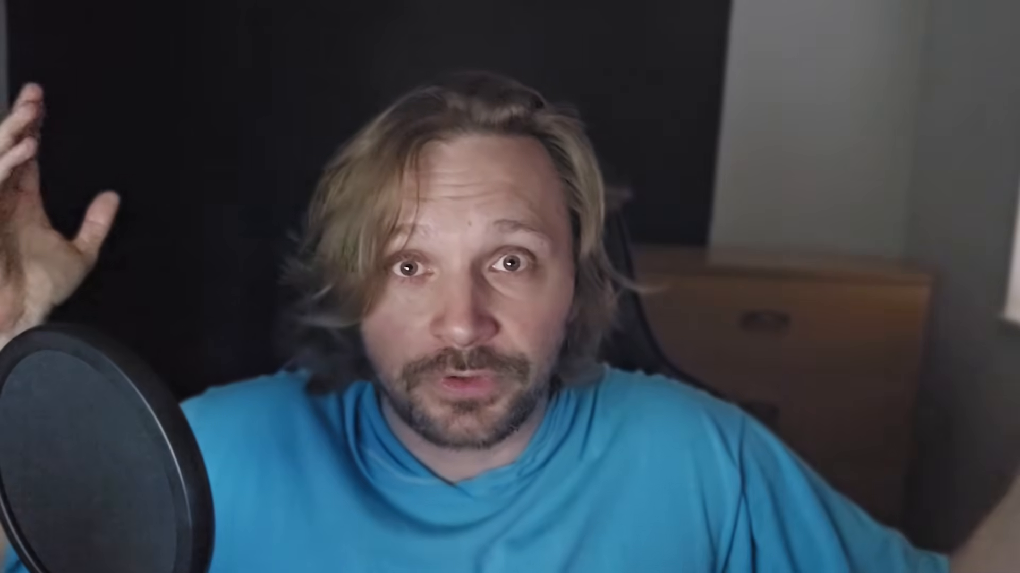
- Look through the contents of the MetaHumans folder, including its Common subfolders
left_click(744, 286)
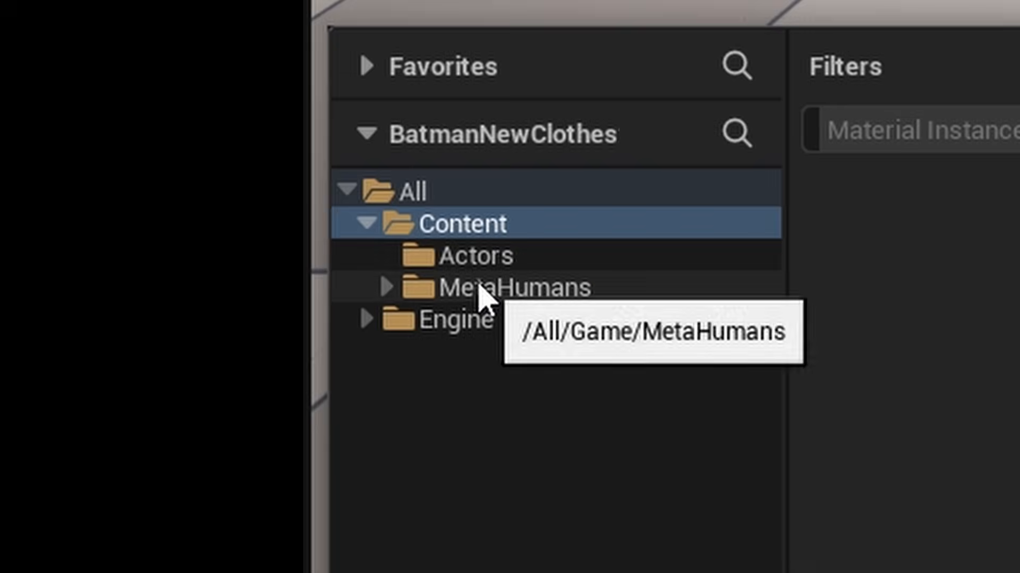
double_click(426, 287)
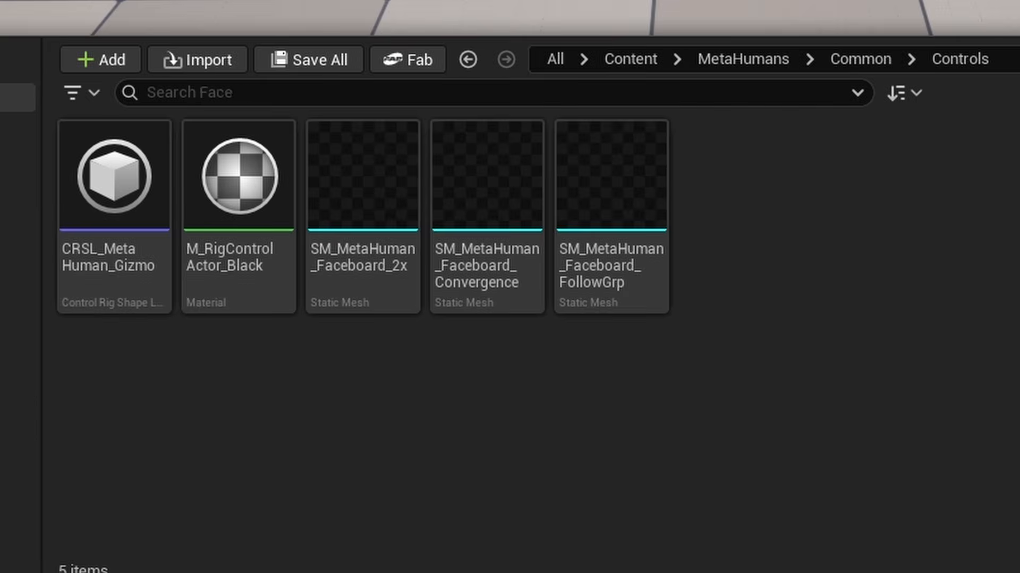
left_click(1, 474)
left_click(1, 443)
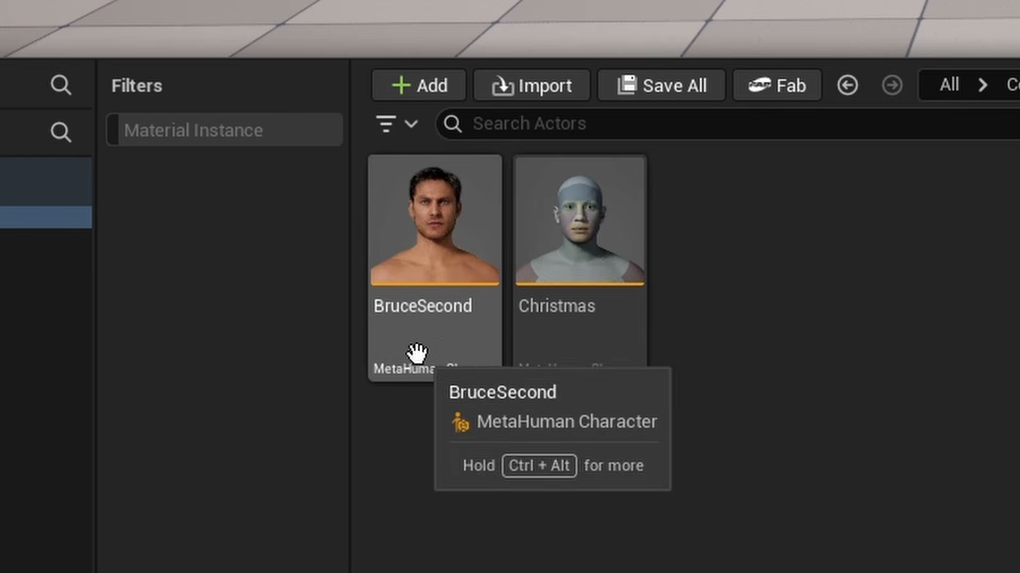
- Export BruceSecond's combined skeletal mesh as SKM_Bruce_Comb into a new content folder named Combined
double_click(444, 352)
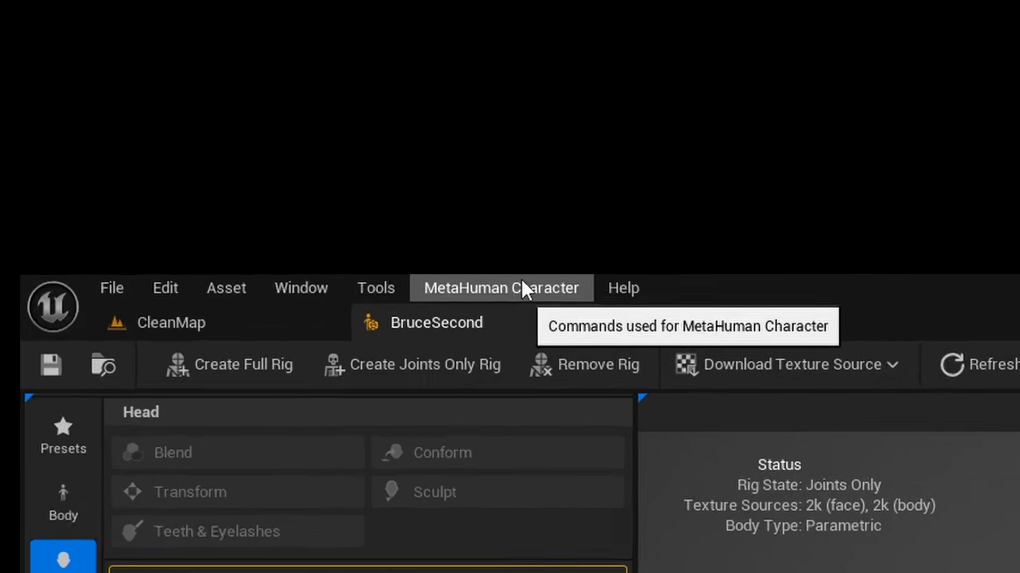
left_click(522, 281)
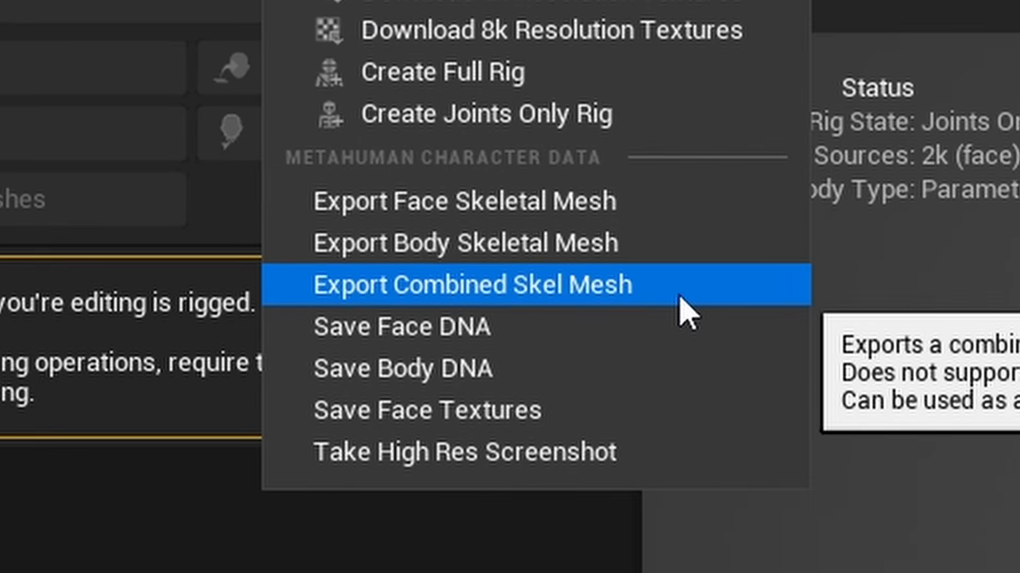
left_click(680, 299)
right_click(520, 308)
left_click(559, 339)
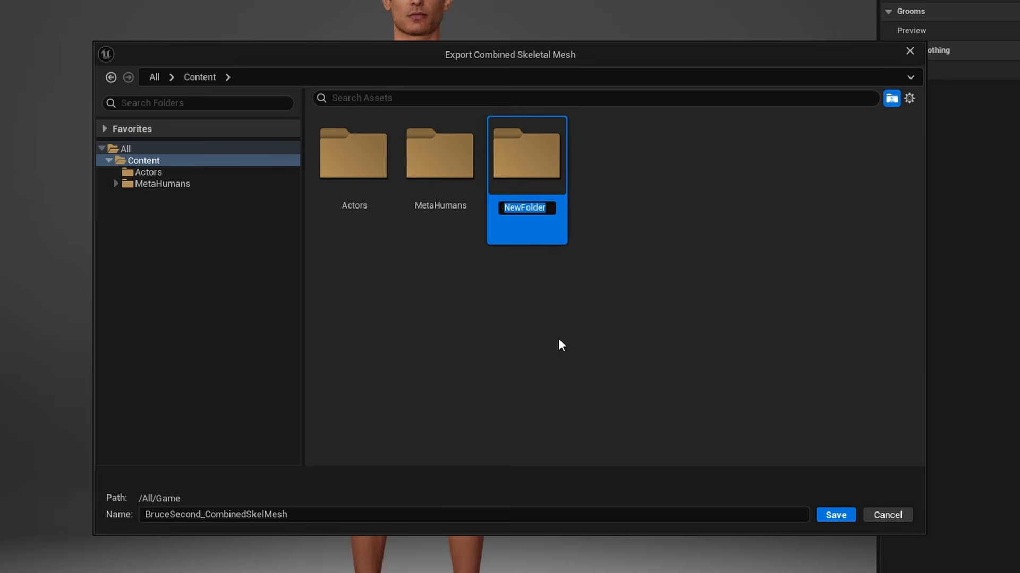
type("Combine")
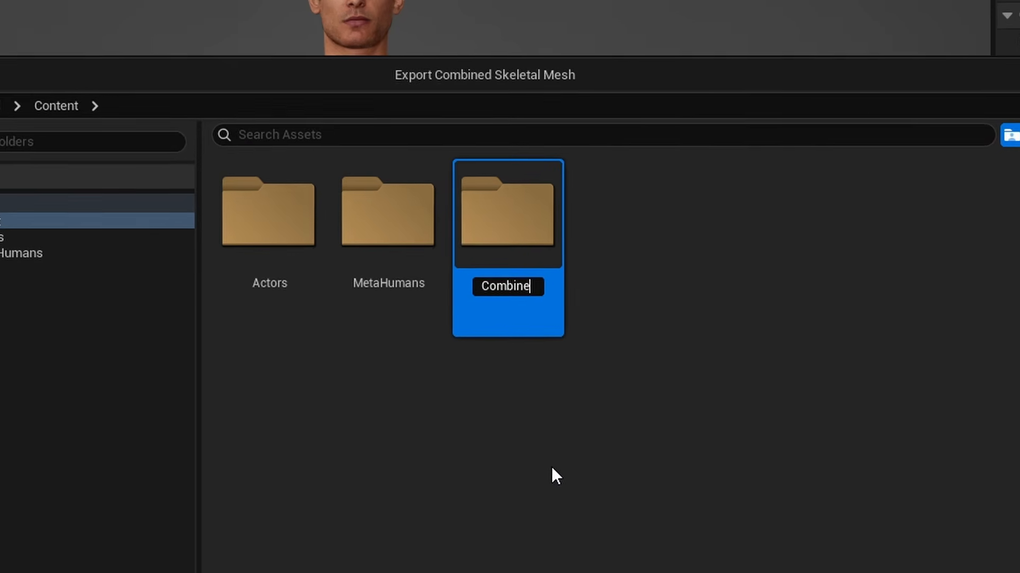
left_click_drag(498, 140, 508, 151)
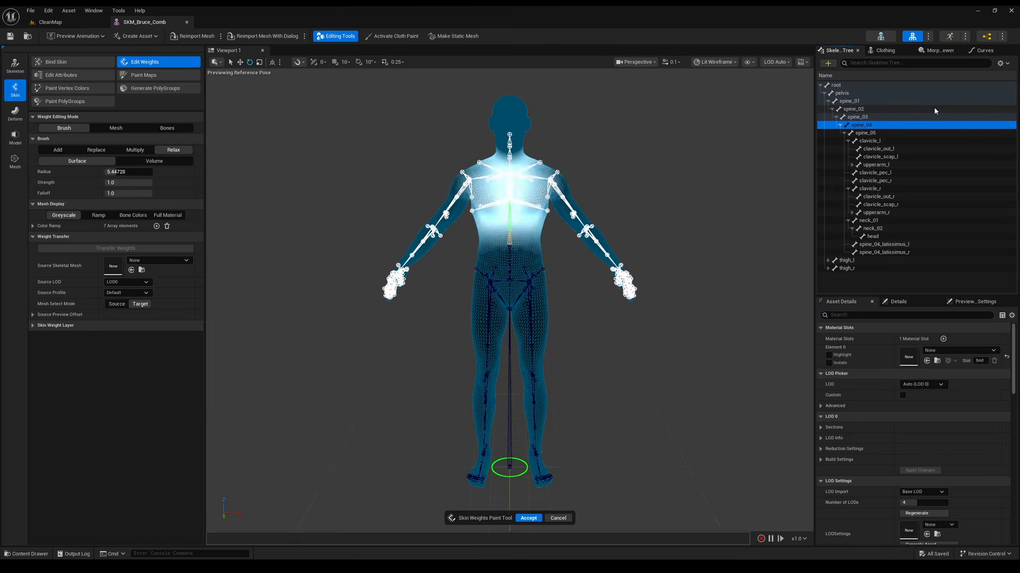
- Inspect the skin weights of SKM_Bruce_Comb for the root bone in the skeleton tree
left_click(859, 85)
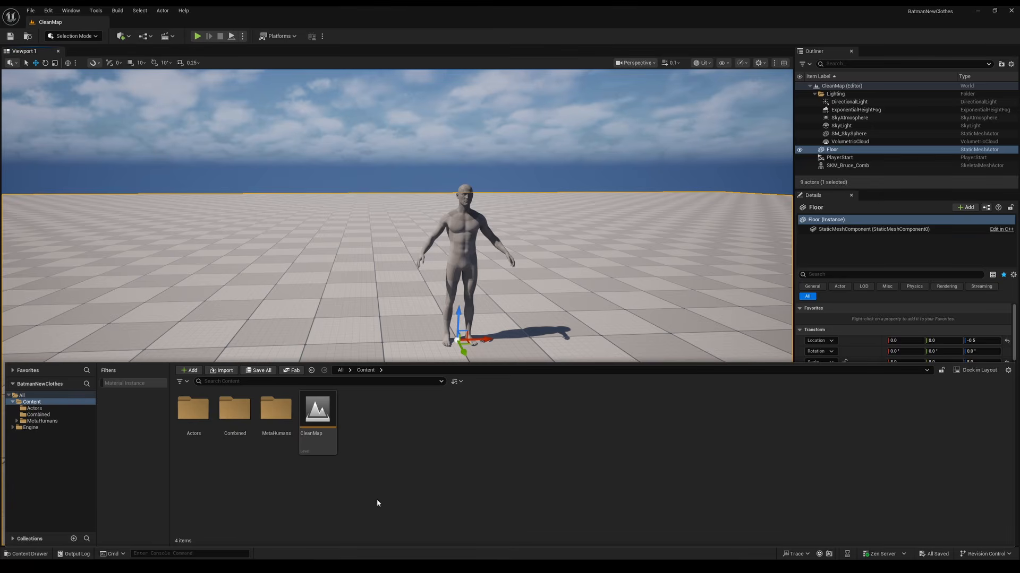
- Create a Costumes folder in Content and set up _WORKING and SuperSuit subfolders inside it
right_click(387, 460)
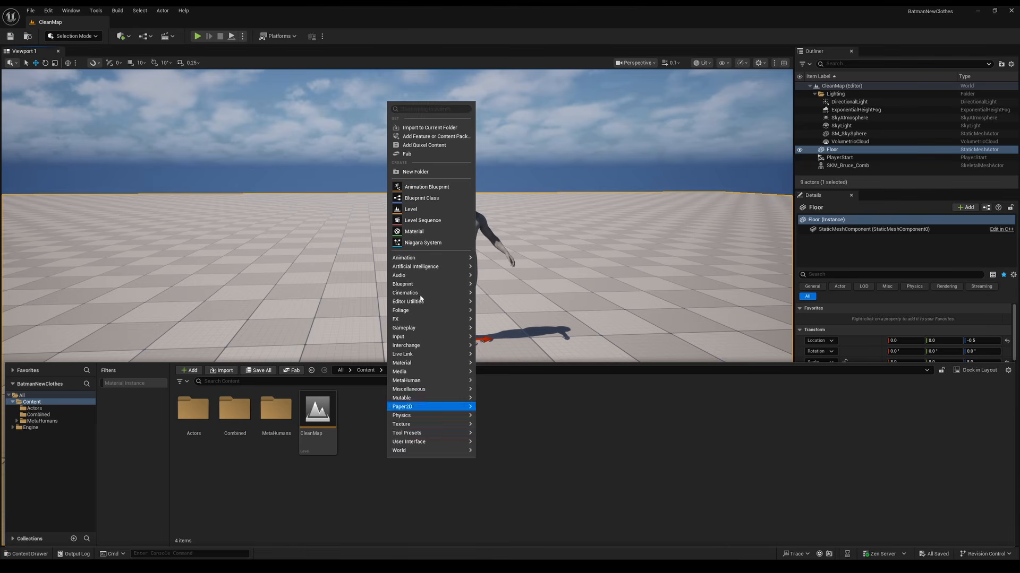
left_click(415, 172)
type("Costumes")
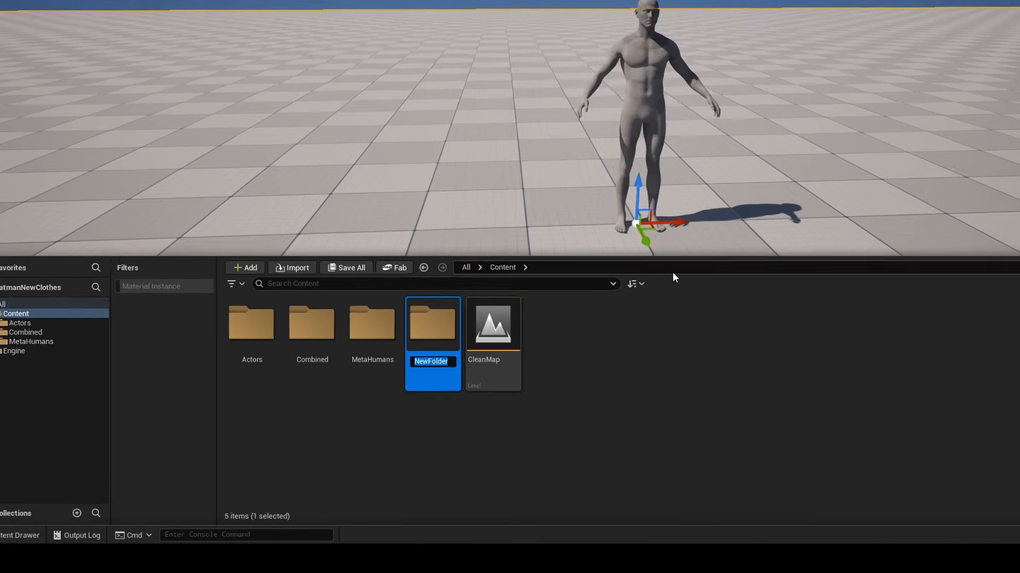
double_click(445, 272)
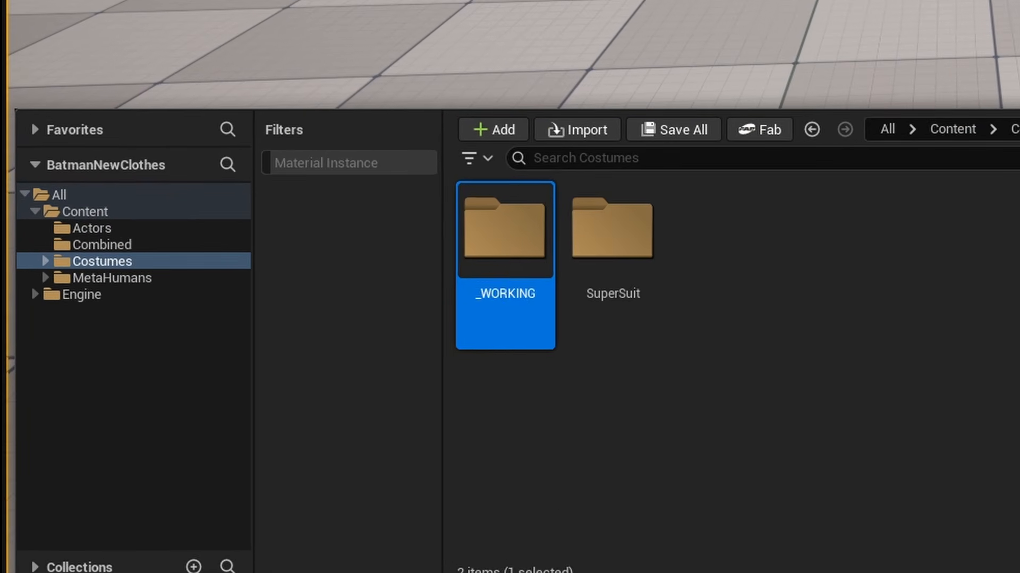
- Try to delete the _WORKING folder inside Costumes
key("Delete")
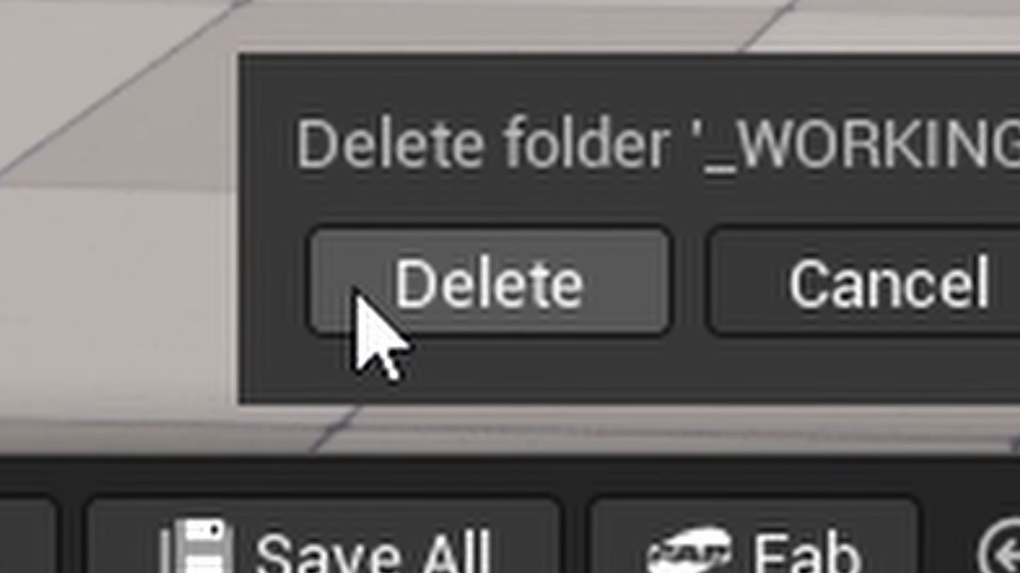
left_click(345, 297)
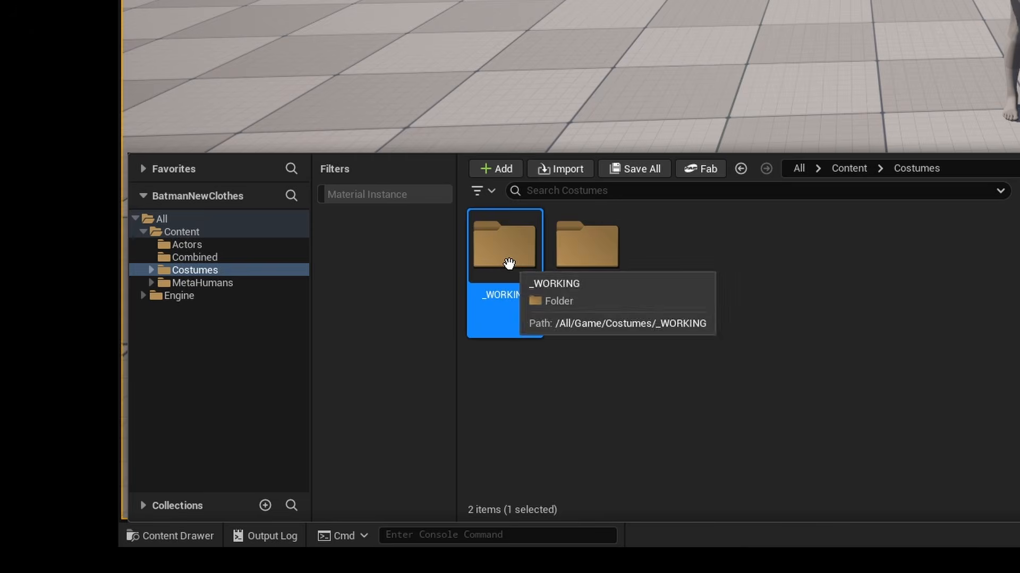
- Import scene.gltf into the _WORKING folder using the pipeline's default settings
right_click(686, 292)
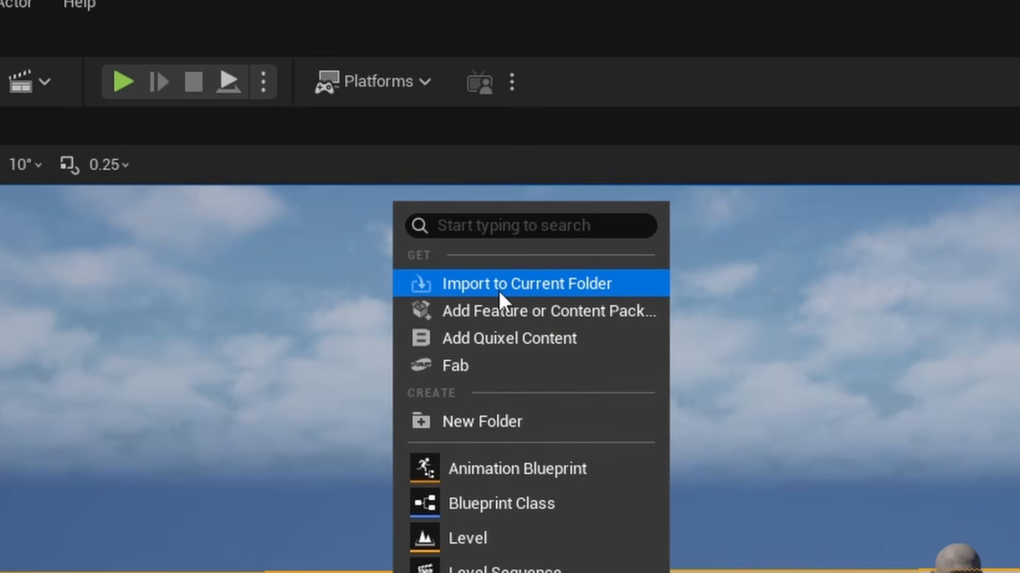
left_click(507, 287)
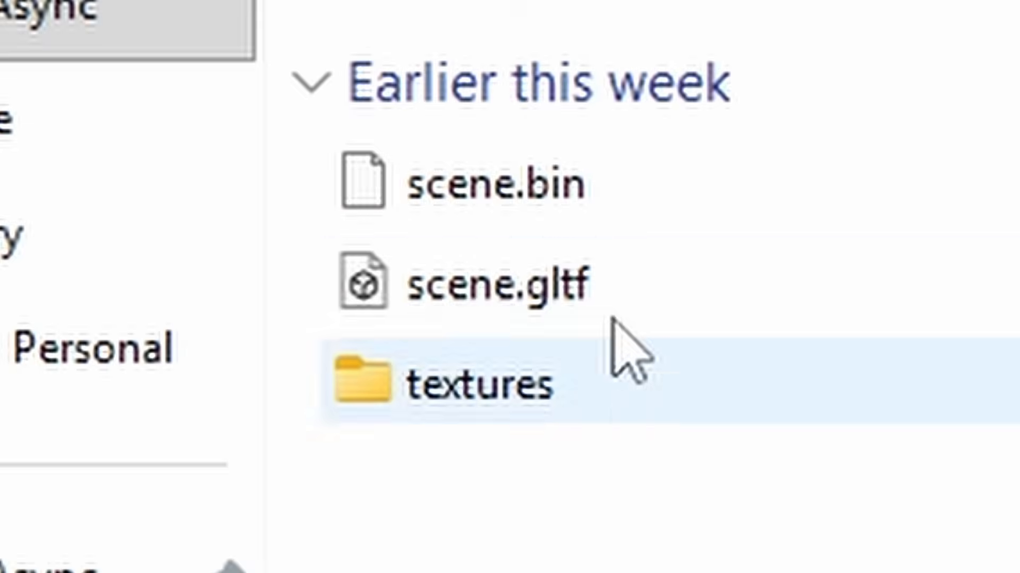
left_click(610, 313)
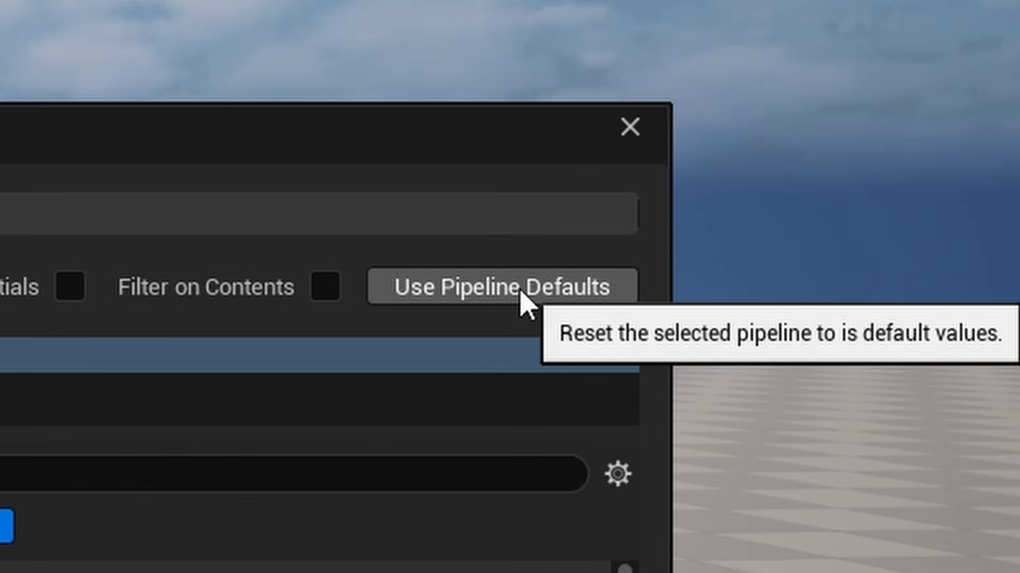
left_click(825, 89)
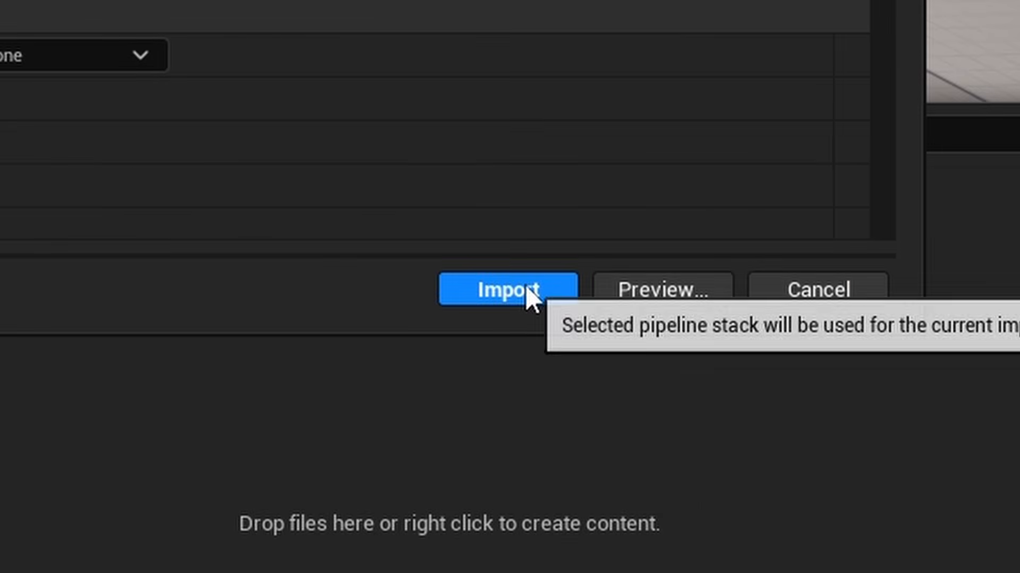
left_click(525, 289)
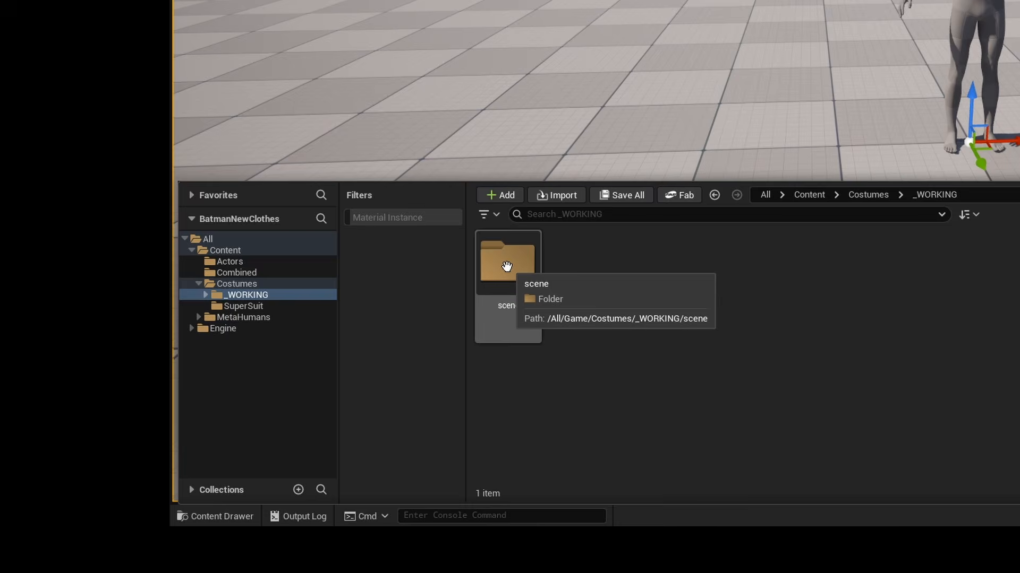
- Inspect the imported scene skeletal mesh and its bone hierarchy from the SkeletalMeshes folder
double_click(505, 266)
double_click(578, 270)
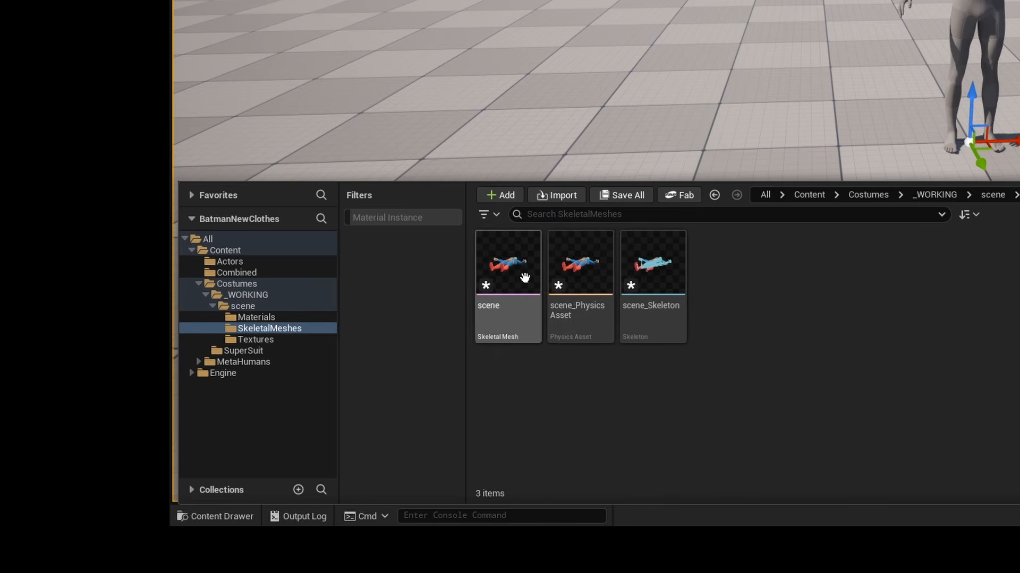
double_click(525, 278)
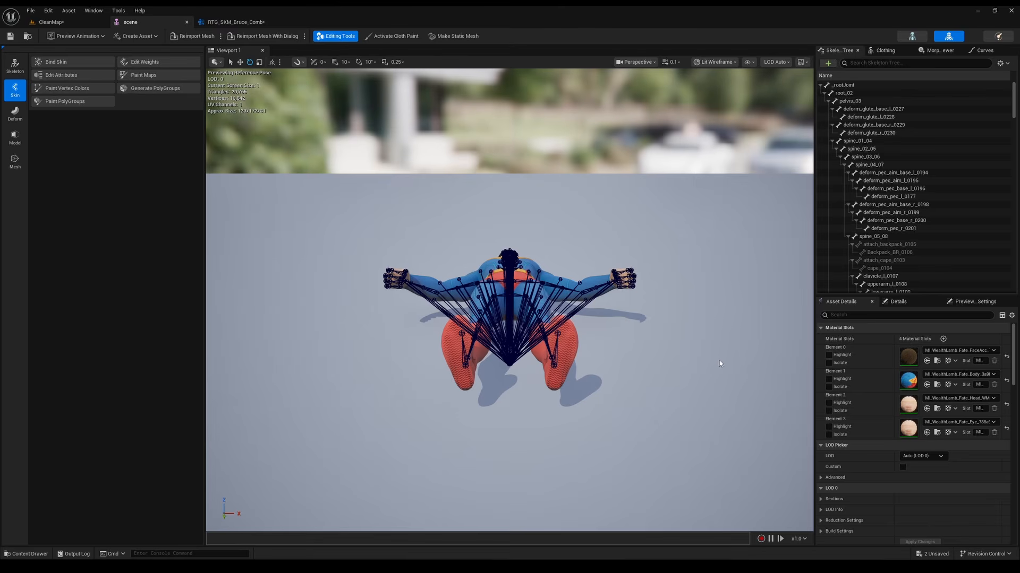
key("alt+j")
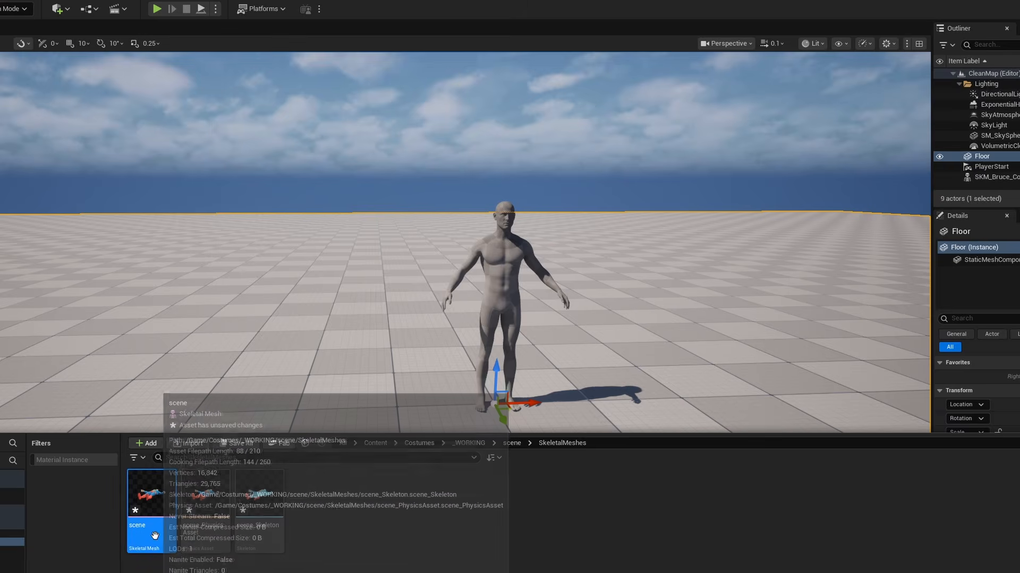
- Place the scene skeletal mesh in the level and convert it to a static mesh named SM_SupermanC1 in the SkeletalMeshes folder
left_click_drag(150, 533, 330, 416)
left_click_drag(329, 417, 327, 415)
left_click(220, 78)
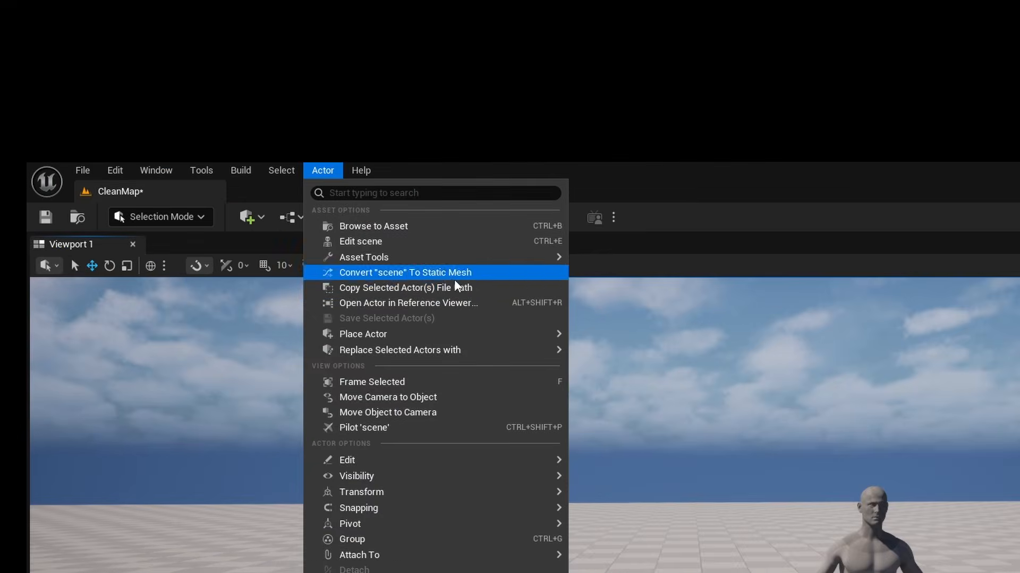
left_click(335, 159)
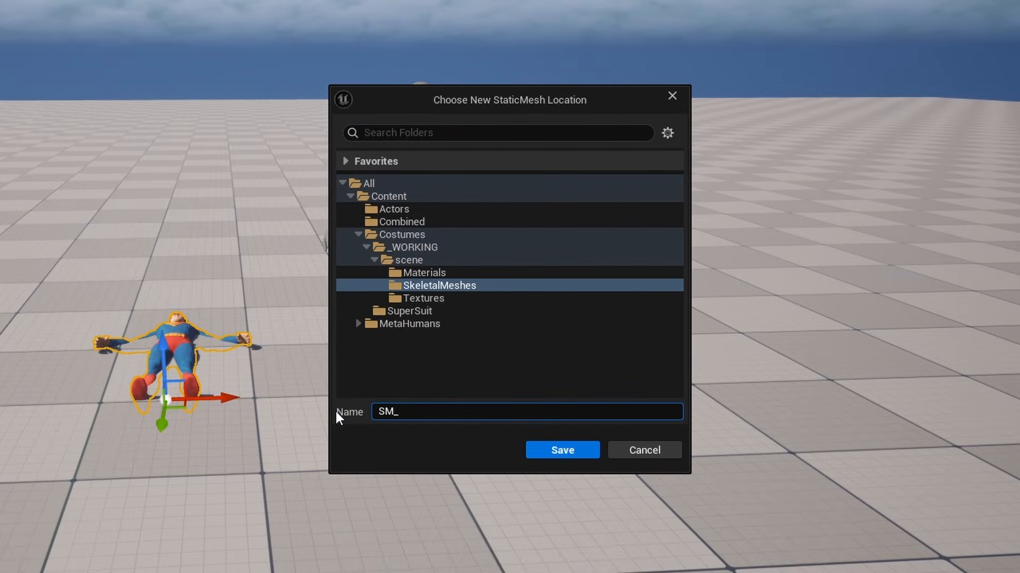
type("S")
type("uperman01")
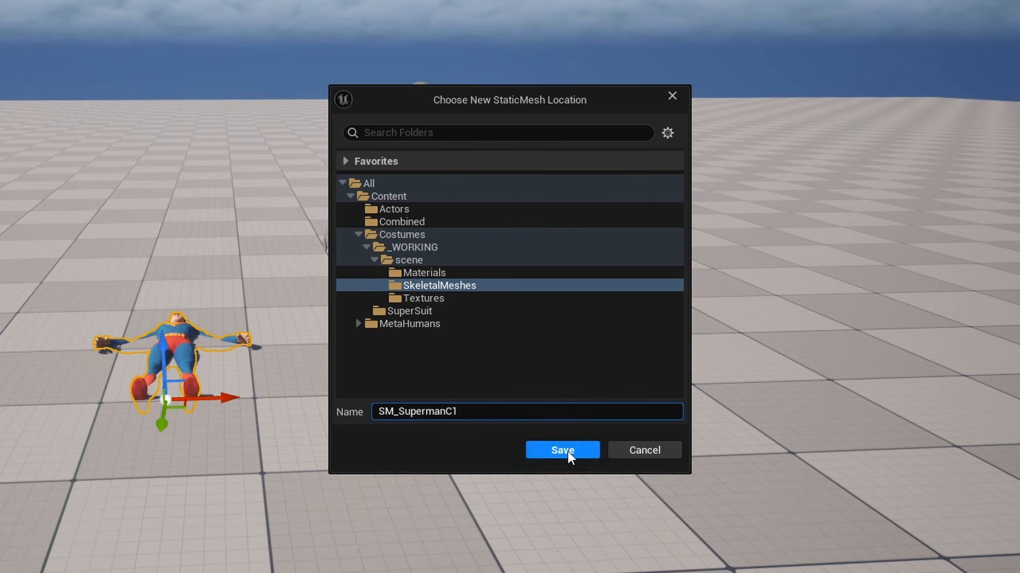
left_click(563, 450)
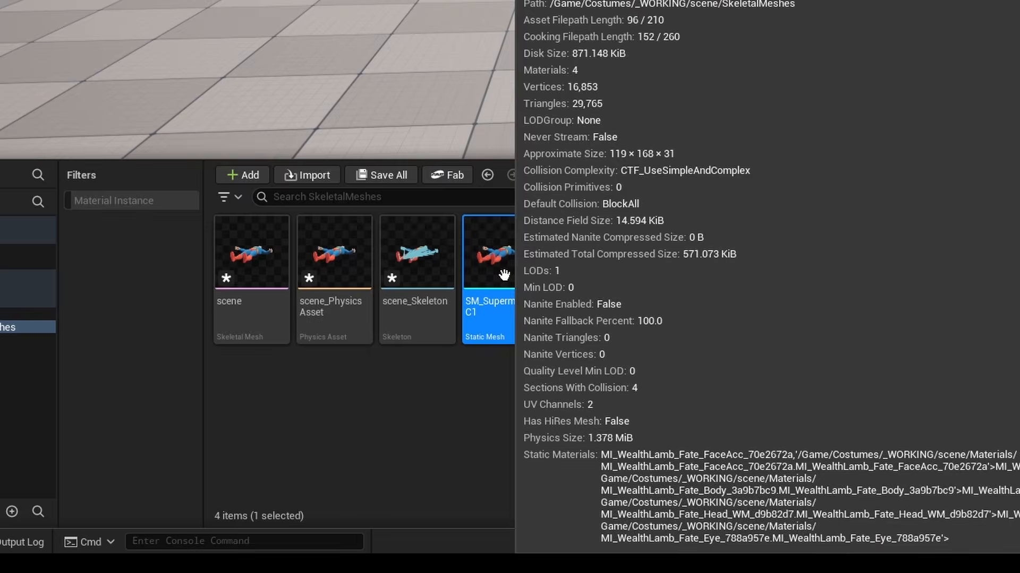
- Place SM_SupermanC1 over the Bruce body at the world origin, rotated 90° about X and scaled uniformly to 1.18
left_click_drag(504, 270, 675, 55)
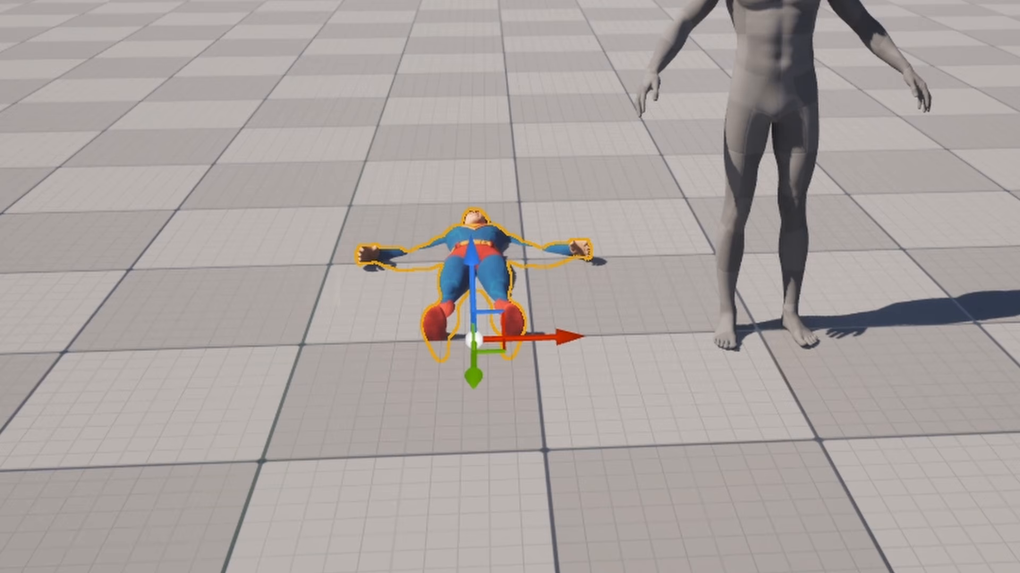
left_click(777, 5)
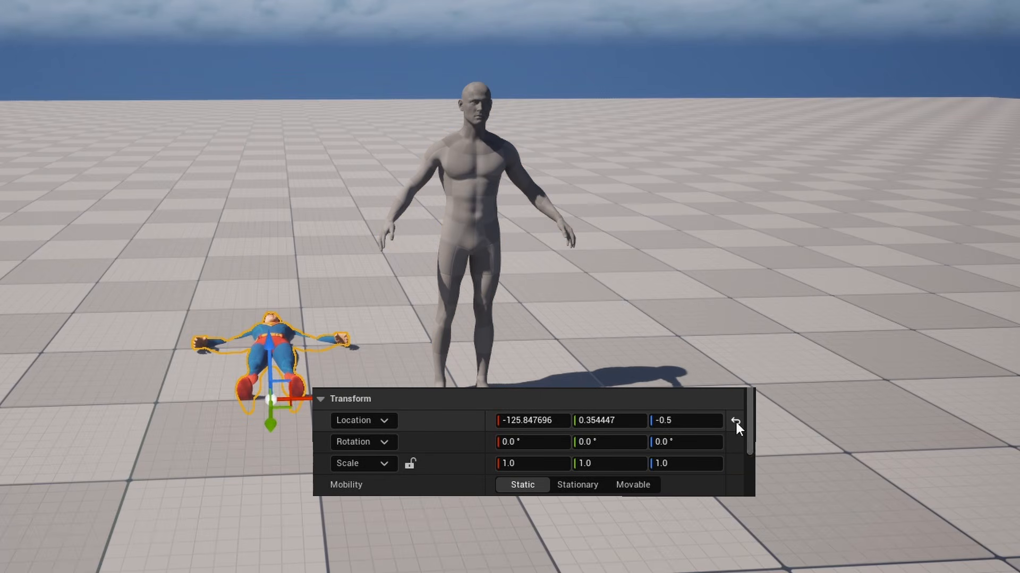
left_click(736, 423)
left_click(542, 443)
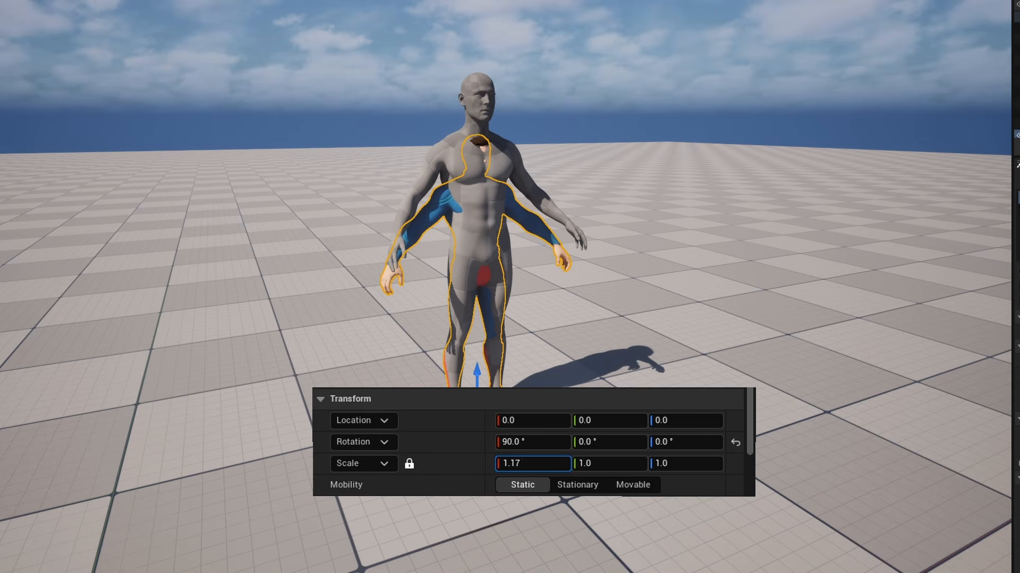
key("Return")
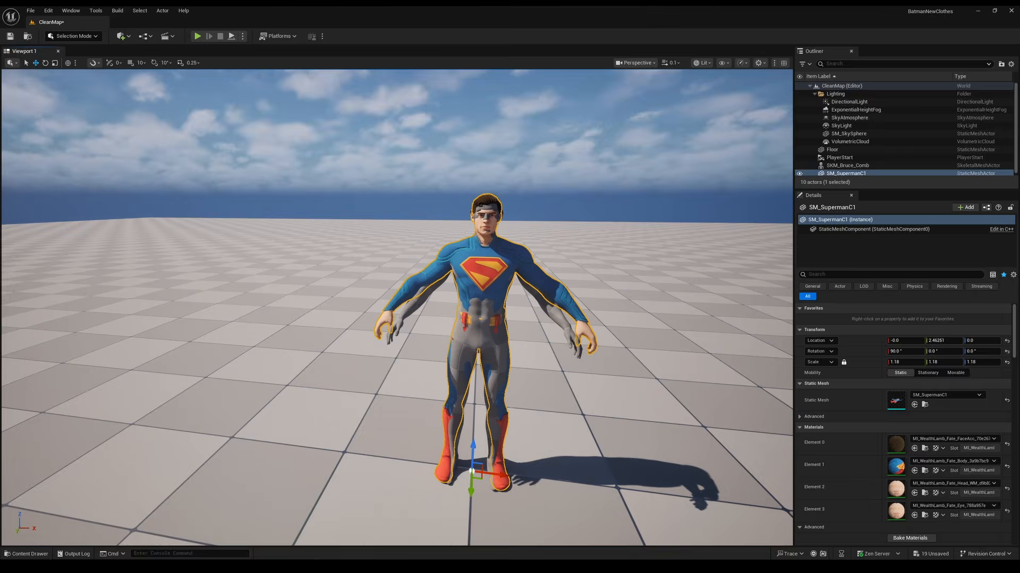
- Try placing a second copy of SM_SupermanC1 in the level before baking its transform
key("ctrl+space")
left_click_drag(310, 428, 312, 397)
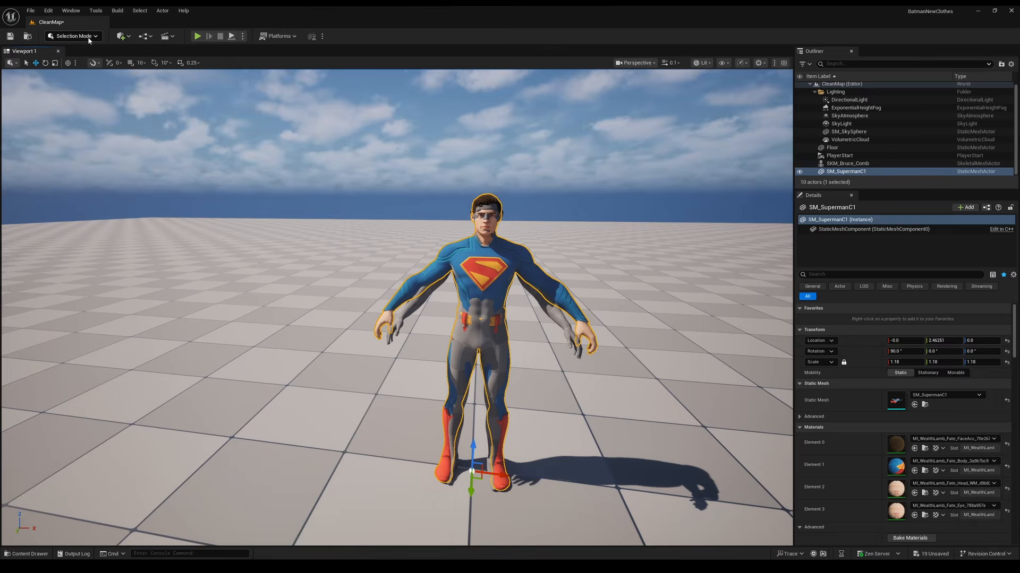
- Bake the rotation and scale of SM_SupermanC1 into its mesh with Bake Transform in Modeling mode
left_click(85, 37)
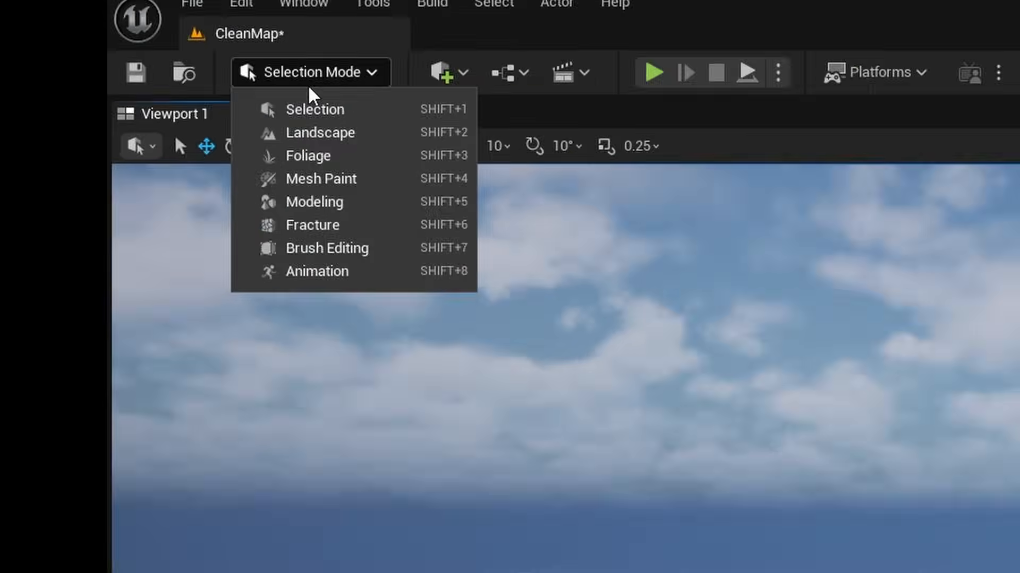
left_click(77, 82)
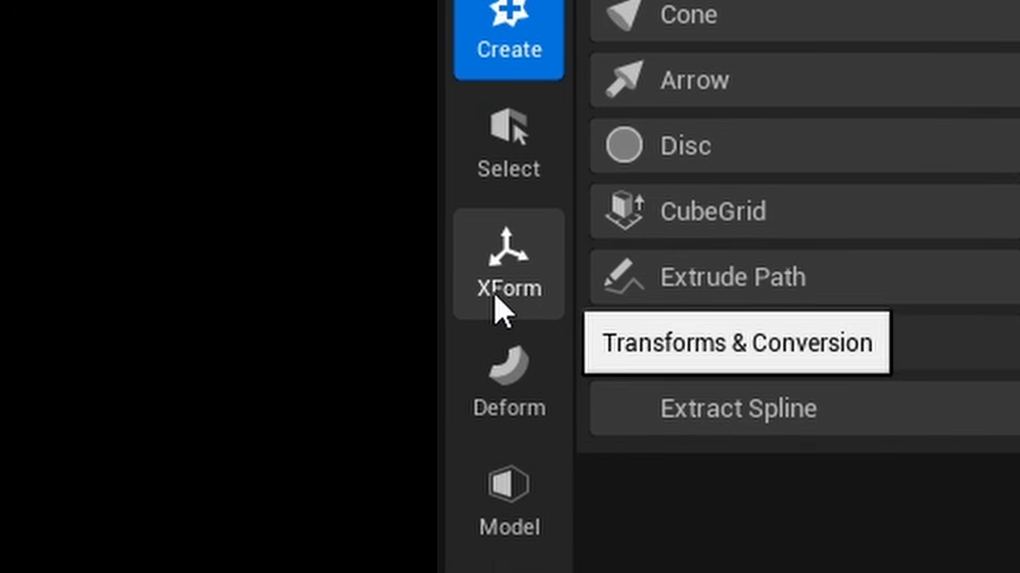
left_click(245, 496)
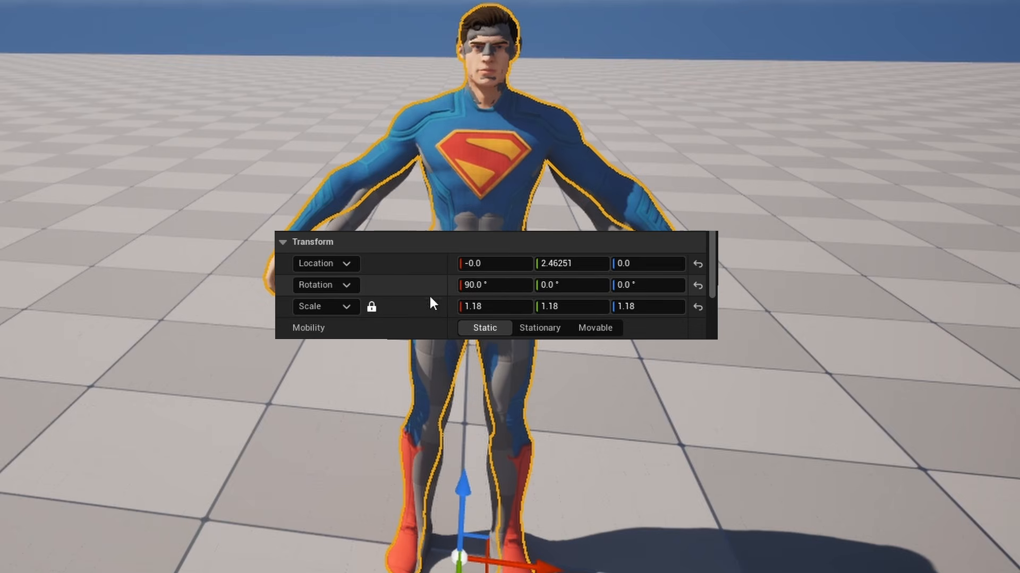
left_click(483, 300)
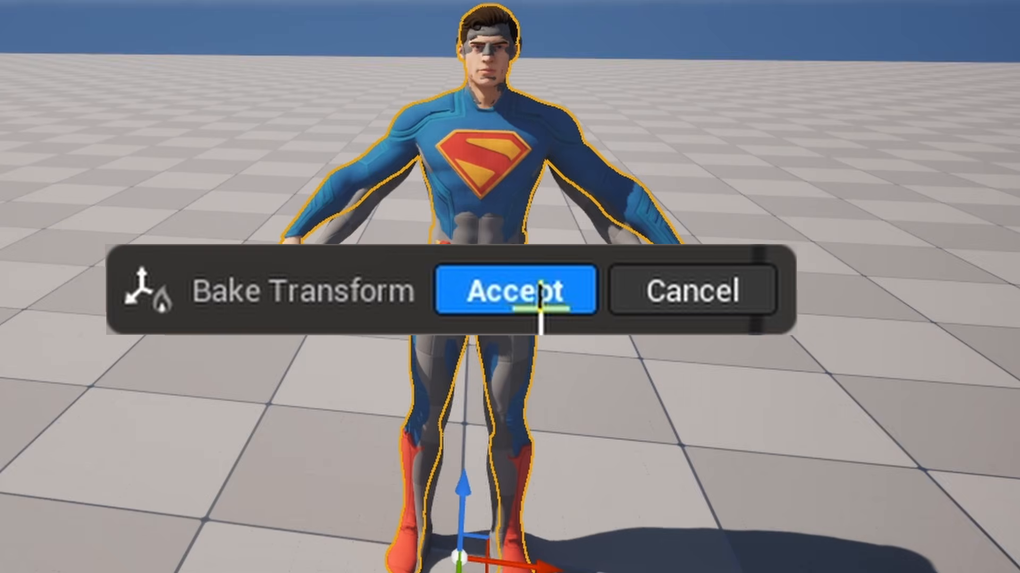
left_click(532, 293)
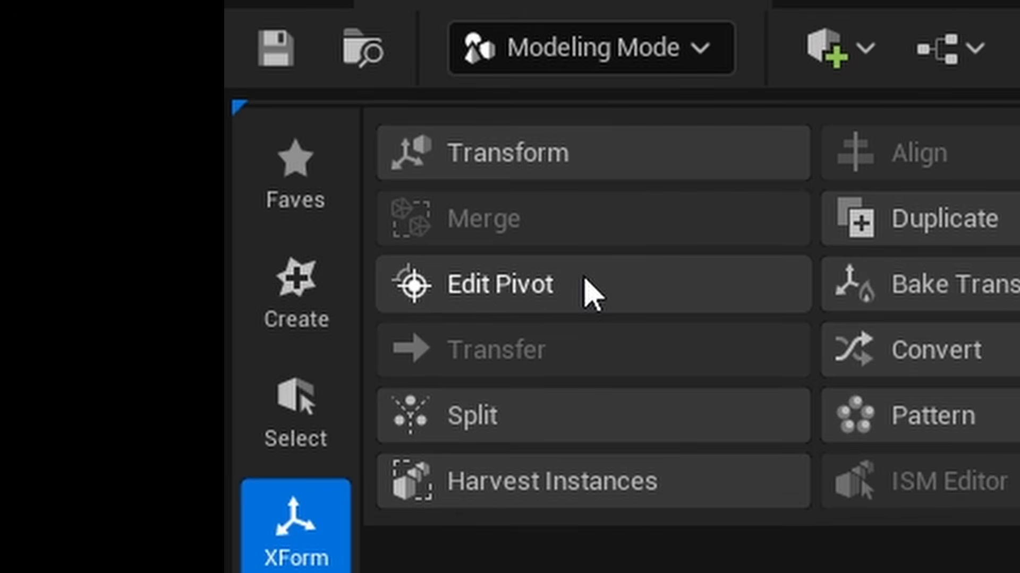
- Move the pivot of SM_SupermanC1 to the world origin with Edit Pivot
left_click(592, 295)
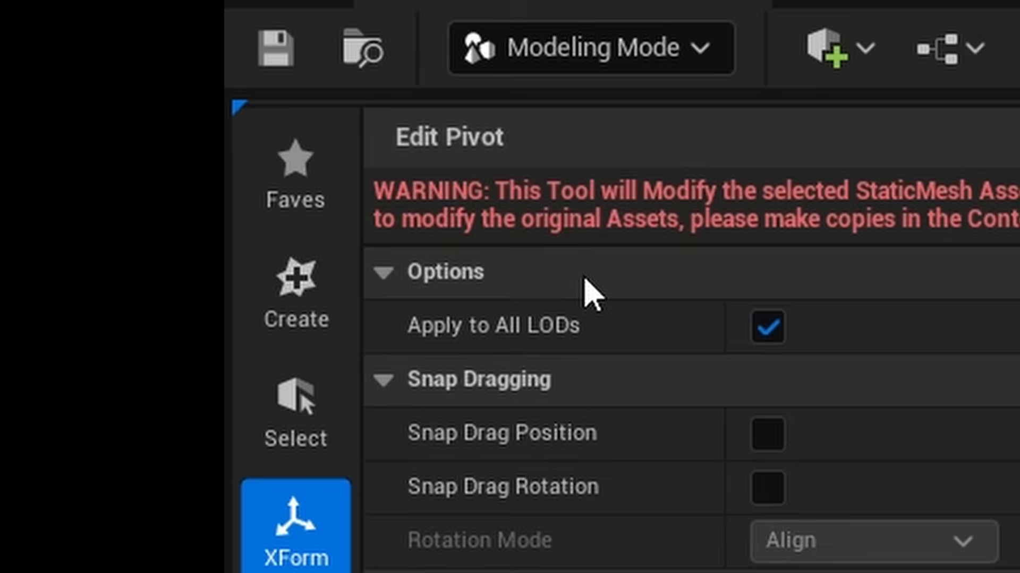
left_click(491, 289)
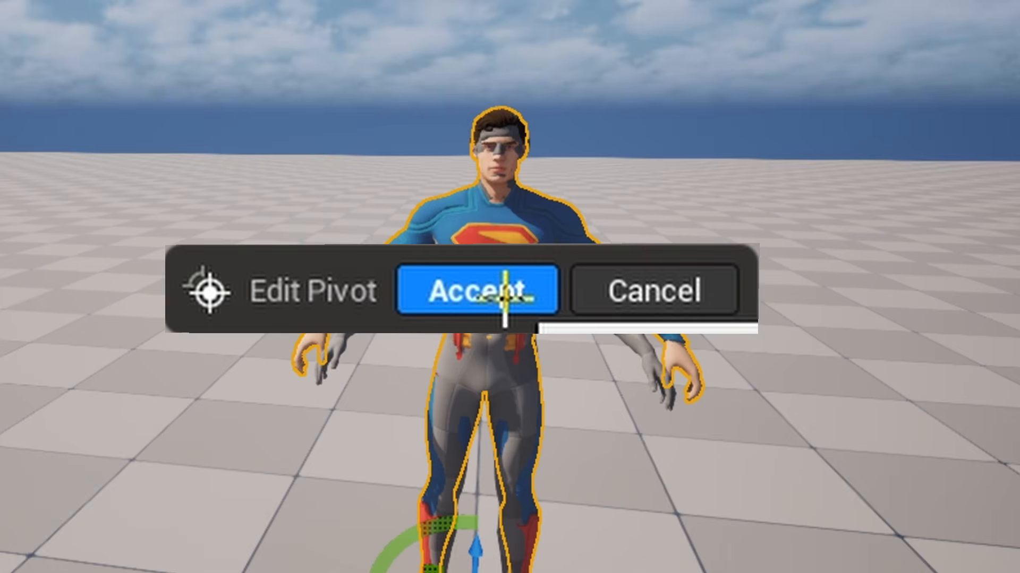
left_click(504, 297)
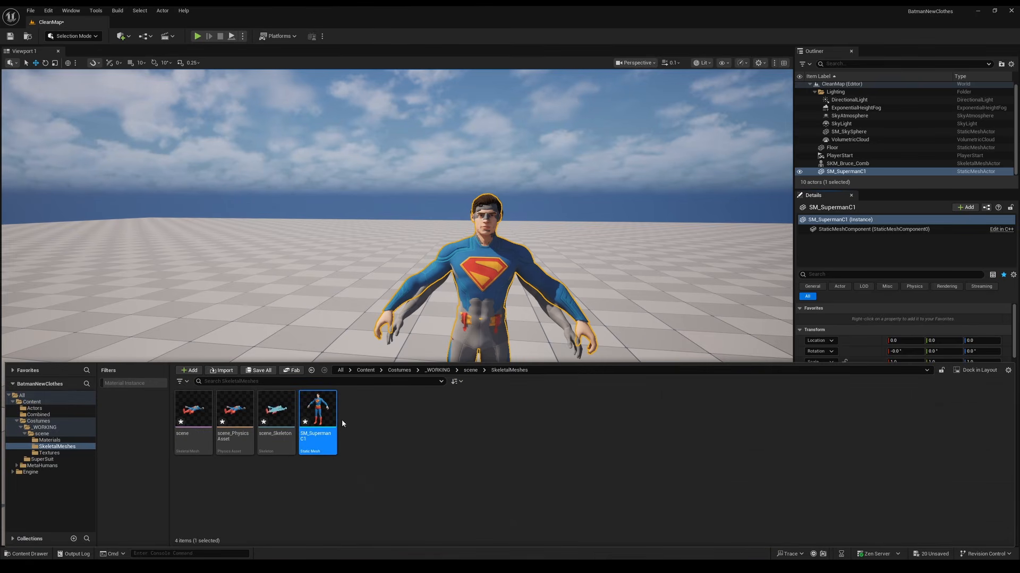
- Place test copies of the baked SM_SupermanC1 in the level beside the original to check its orientation and scale
left_click_drag(315, 415, 285, 422)
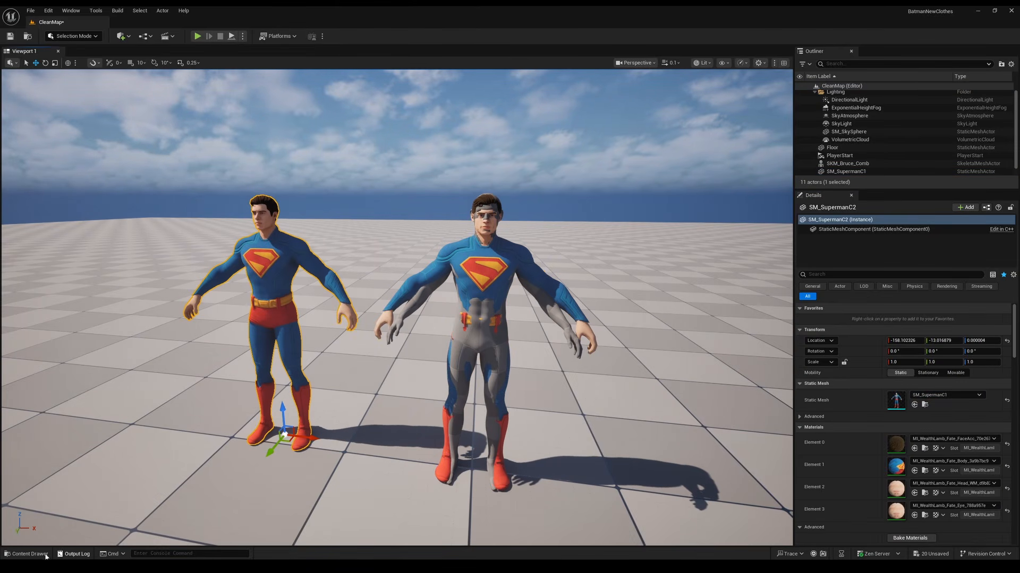
left_click(53, 555)
left_click_drag(318, 419, 184, 398)
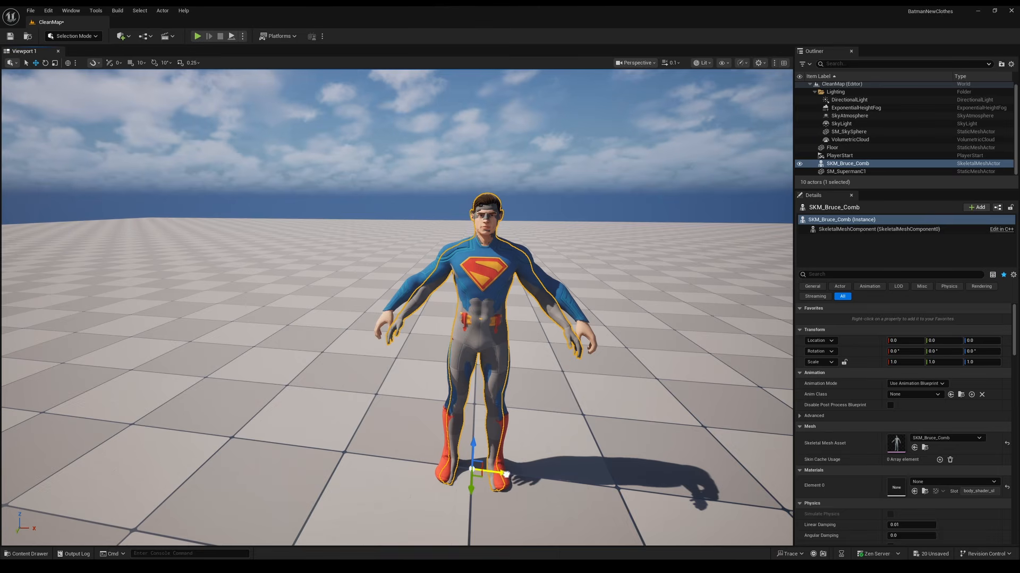
- Move SKM_Bruce_Comb aside along X and remove the head and hands from SM_SupermanC1 with Tri Select
left_click_drag(505, 474, 255, 436)
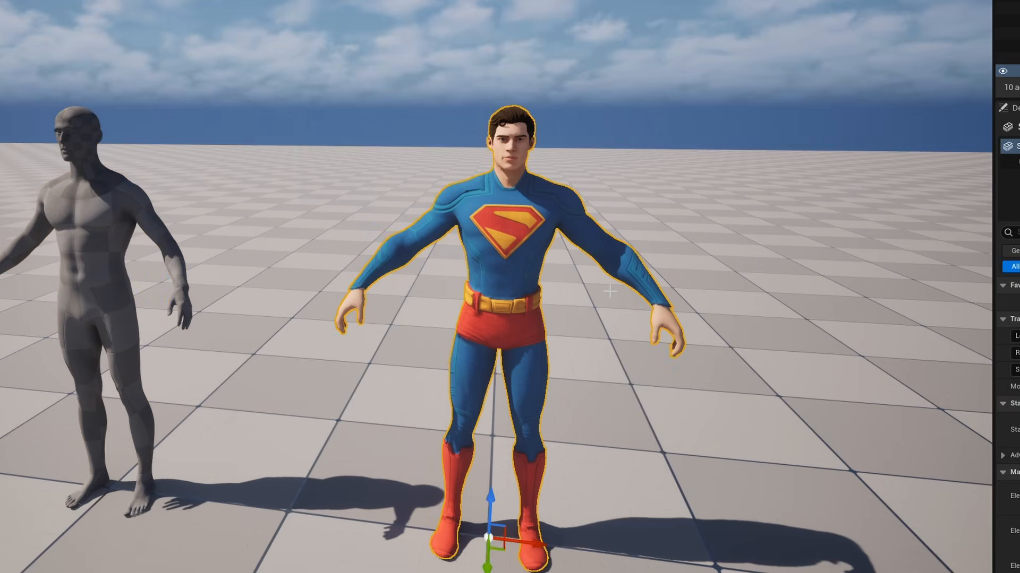
left_click(519, 289)
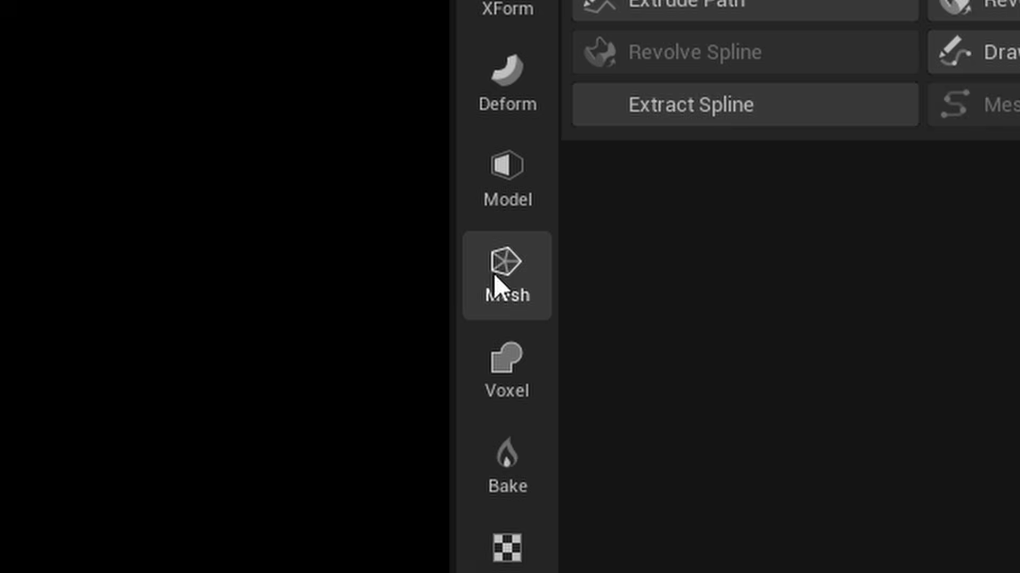
left_click(501, 285)
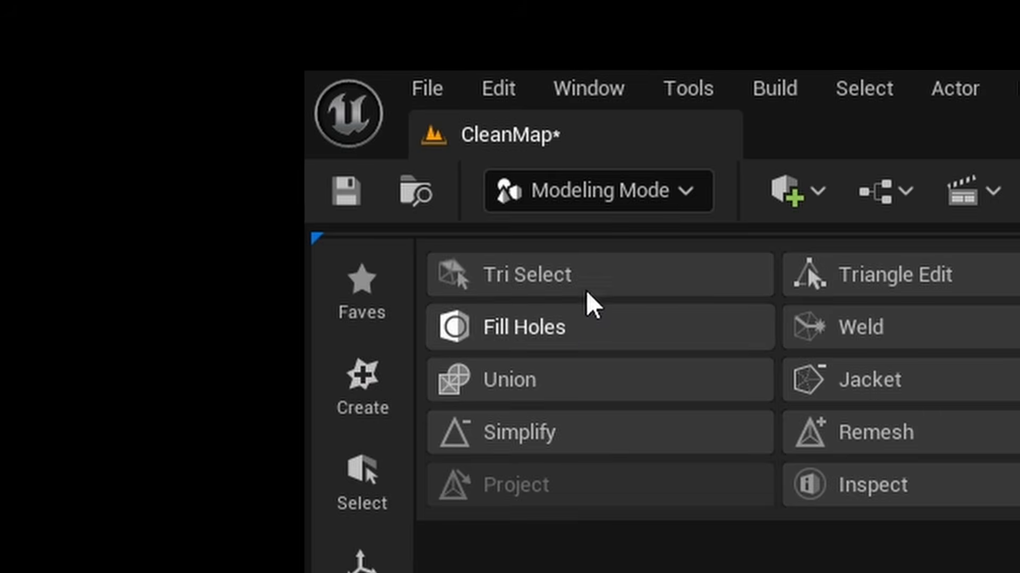
left_click(587, 278)
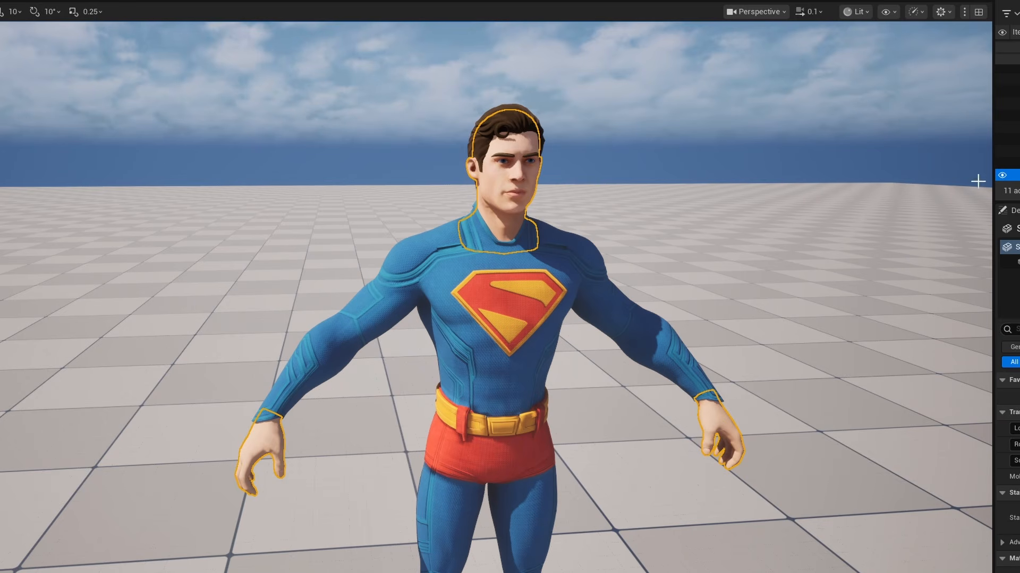
key("Delete")
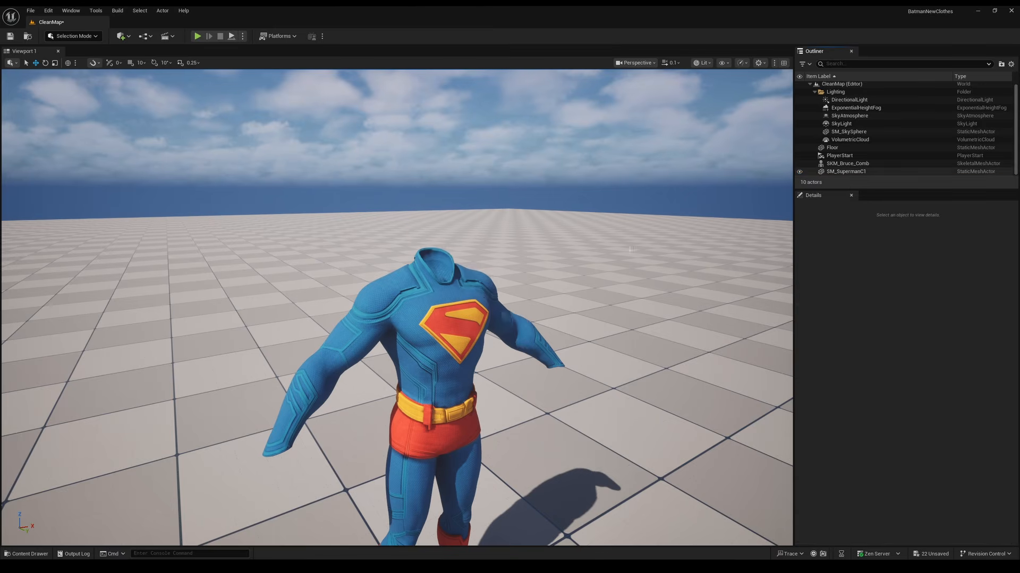
- Remove the extra material slots from SM_SupermanC1 in Edit Materials, keeping only the MI_WealthLamb_Fate_Body material
right_click_drag(630, 249, 450, 202)
left_click(450, 202)
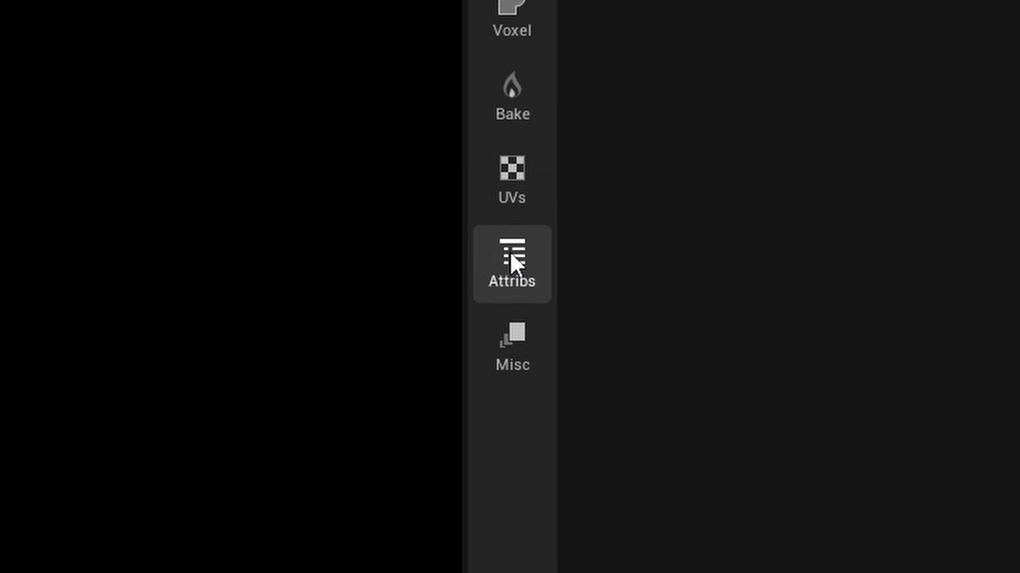
left_click(510, 263)
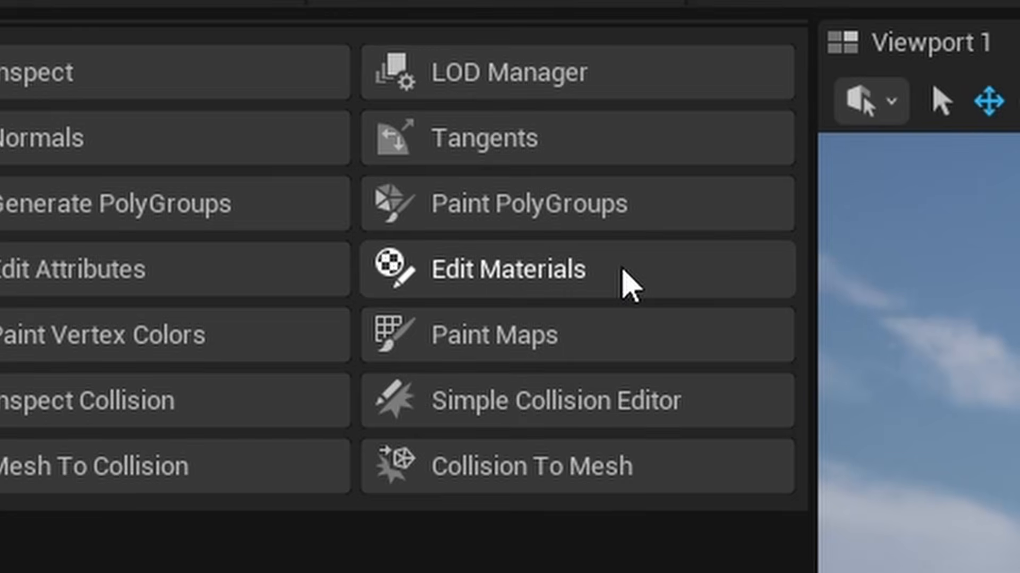
left_click(630, 284)
left_click(696, 539)
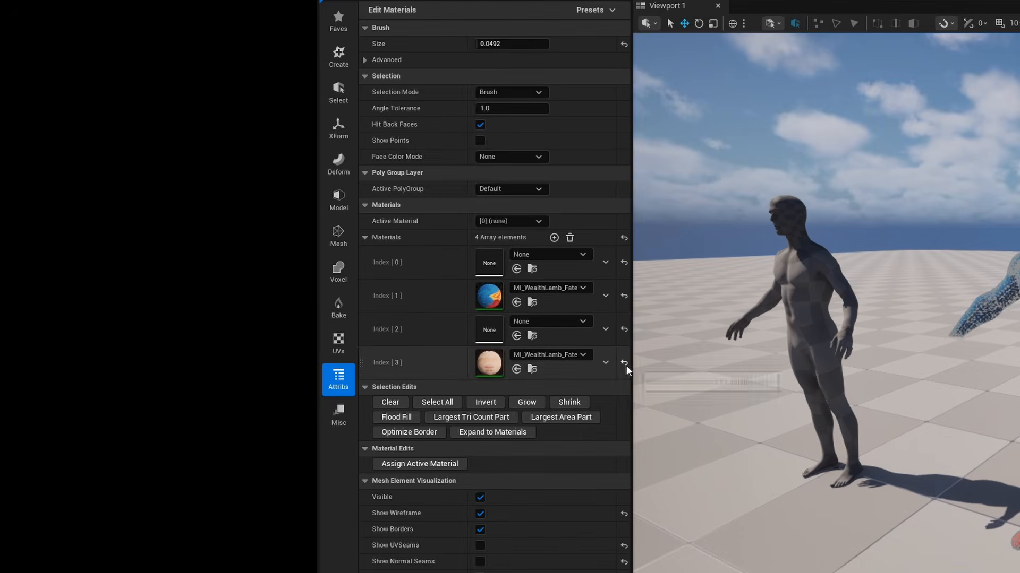
left_click(626, 365)
left_click(605, 263)
left_click(614, 297)
left_click(606, 297)
left_click(615, 329)
left_click(607, 298)
left_click(615, 330)
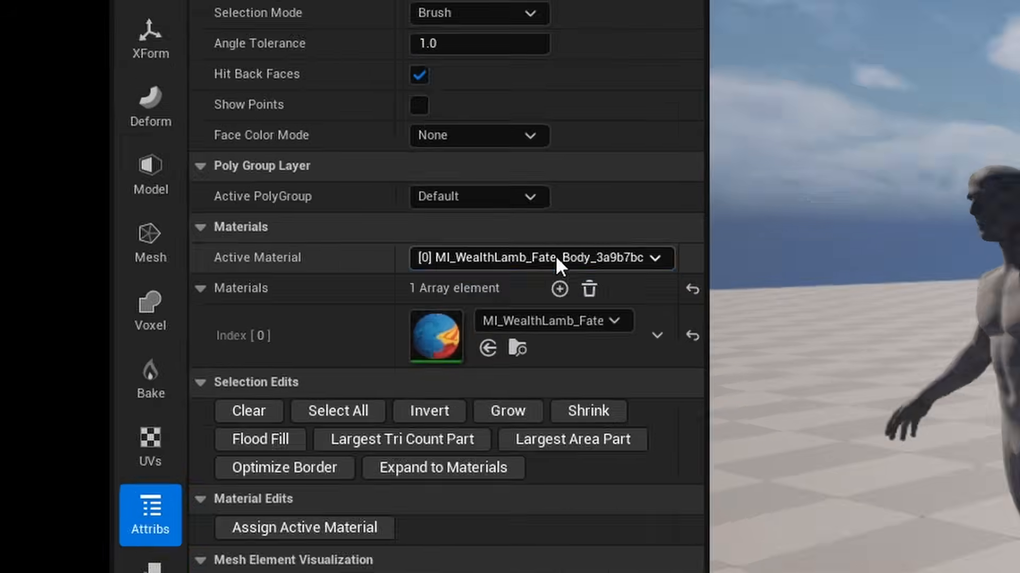
- Choose MI_WealthLamb_Fate_Body as the costume's active material and accept the material edit
left_click(555, 257)
left_click(501, 278)
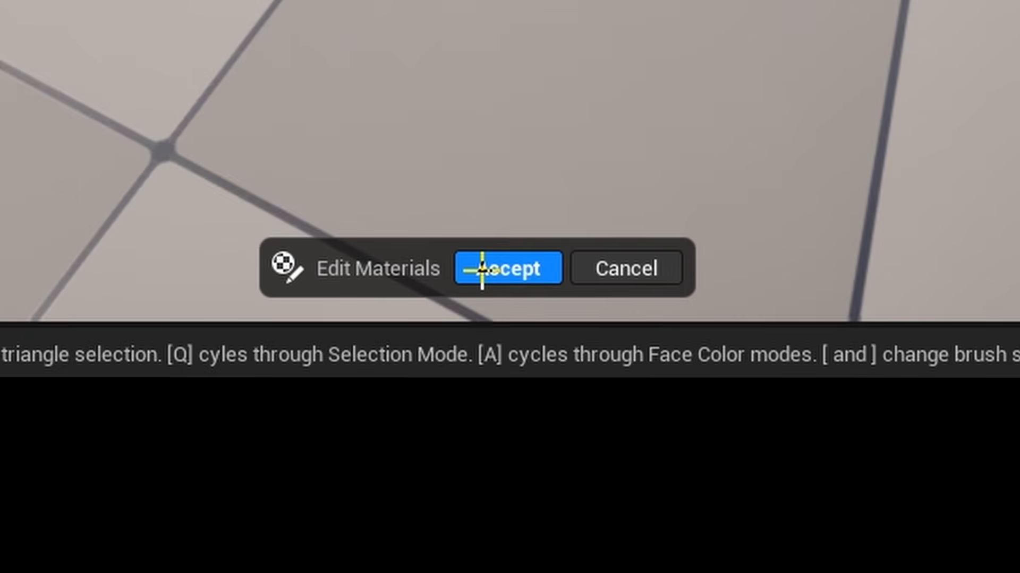
left_click(482, 271)
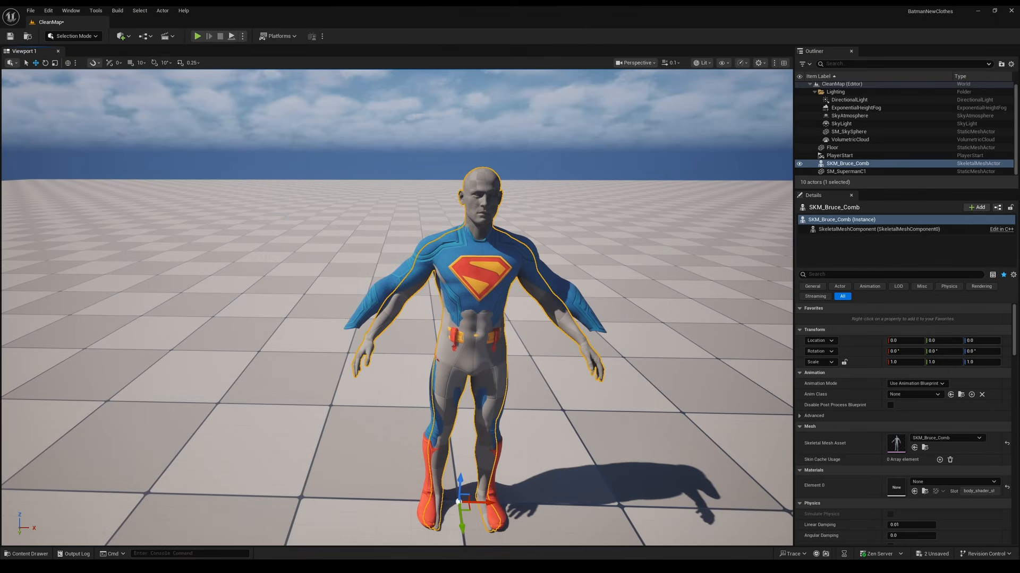
- Adjust the upper part of SM_SupermanC1 to fit the body using Vertex Sculpt with the Move brush, and accept the sculpt
scroll(510, 253, "up", 10)
right_click_drag(496, 257, 490, 272)
scroll(490, 272, "up", 4)
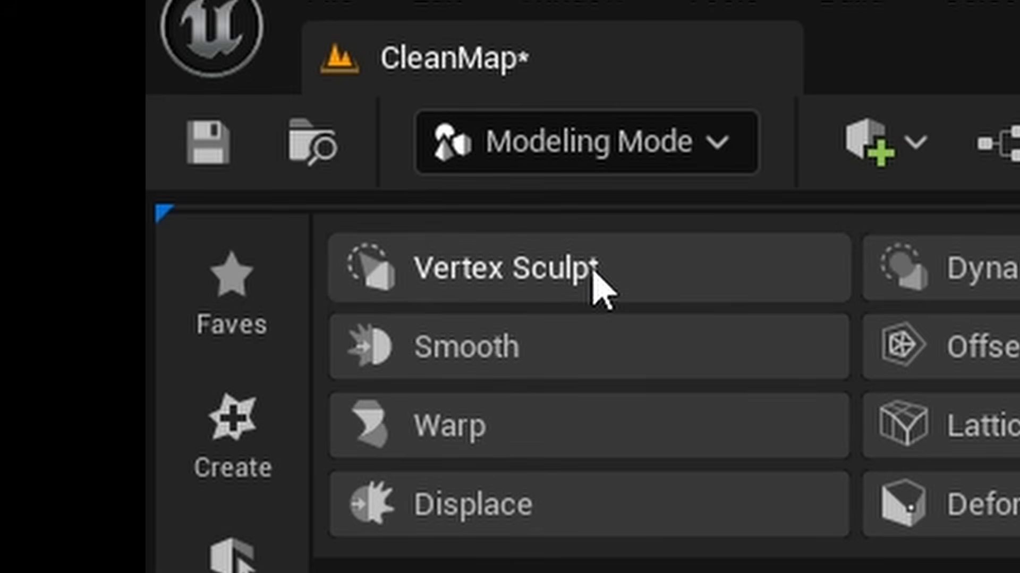
left_click(594, 274)
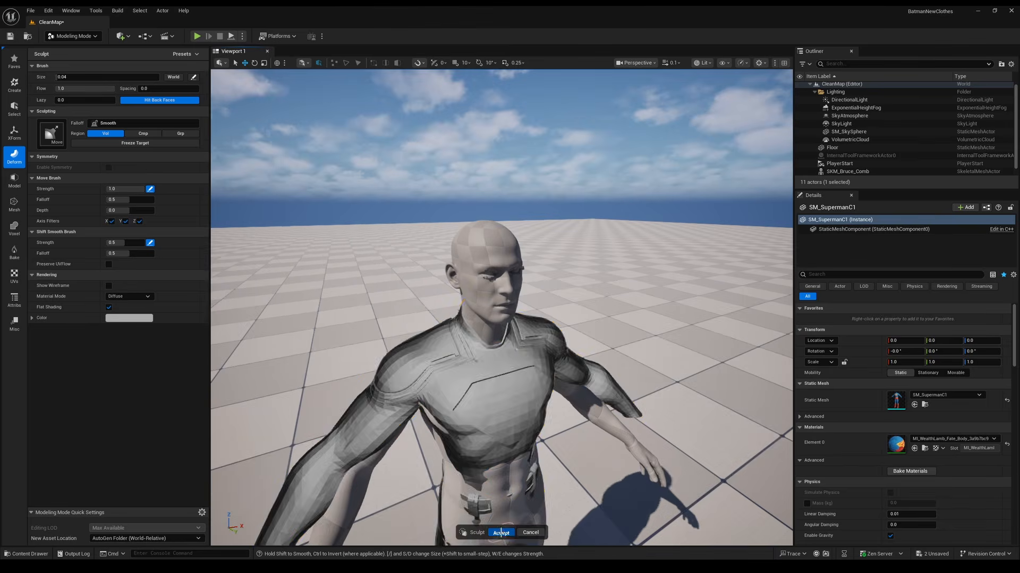
left_click(500, 533)
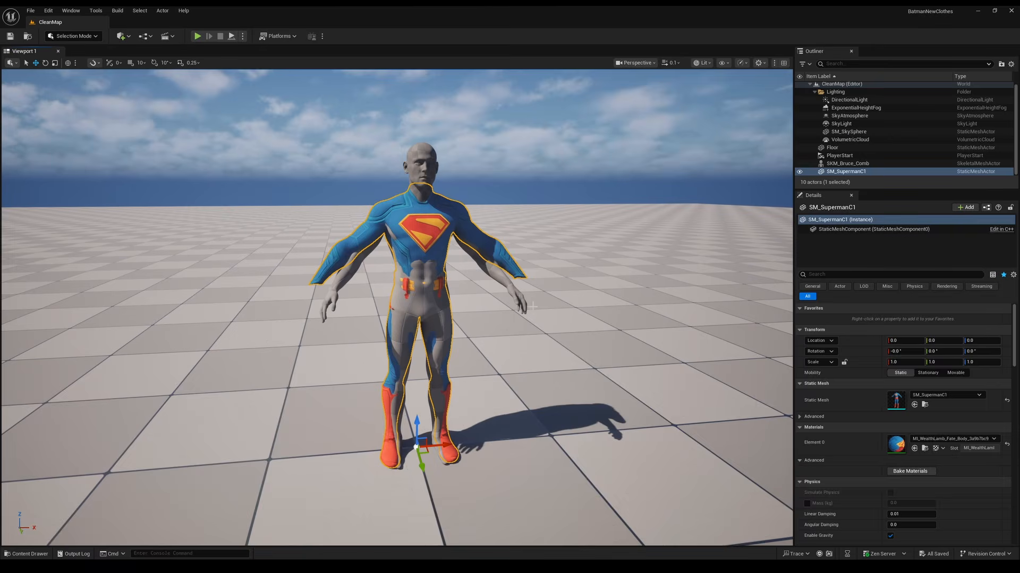
- Create a level sequence named LS_SupermanFixPose in the costume's SkeletalMeshes folder
left_click(532, 306)
left_click(27, 553)
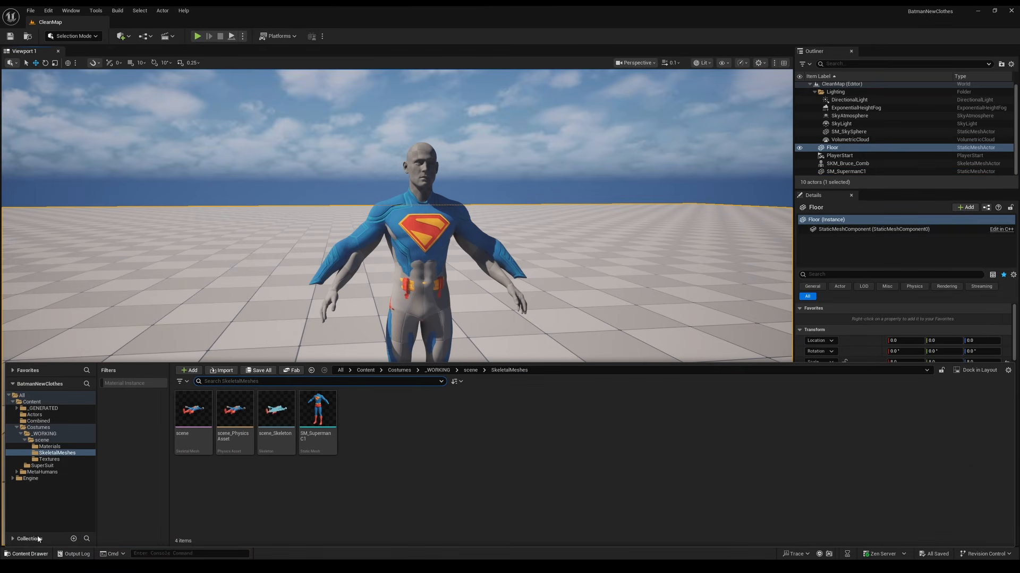
right_click(385, 440)
left_click(462, 197)
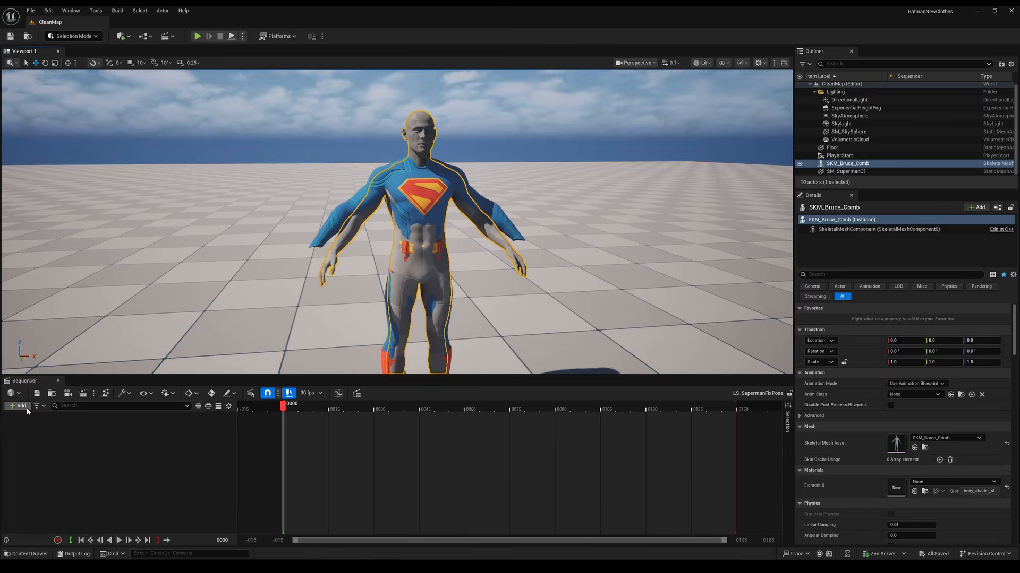
- Add SKM_Bruce_Comb to the LS_SupermanFixPose sequence and give it a MetaHuman_ControlRig track
left_click(95, 467)
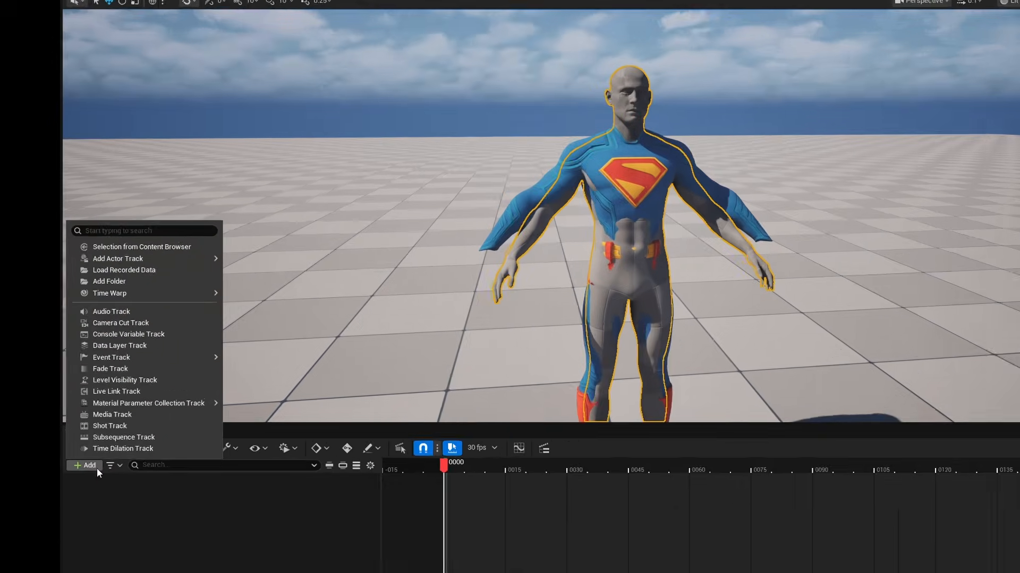
mouse_move(505, 284)
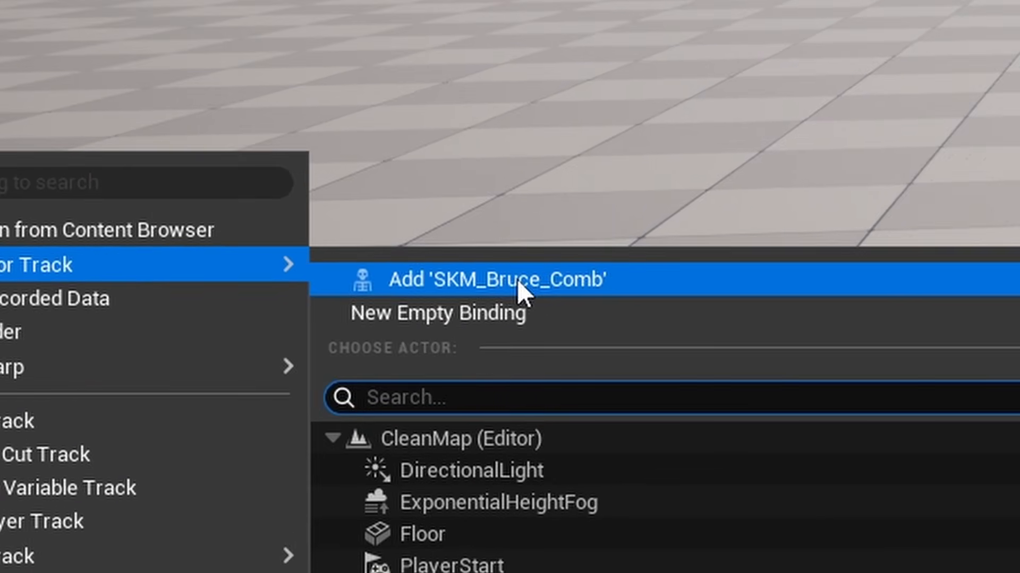
left_click(884, 295)
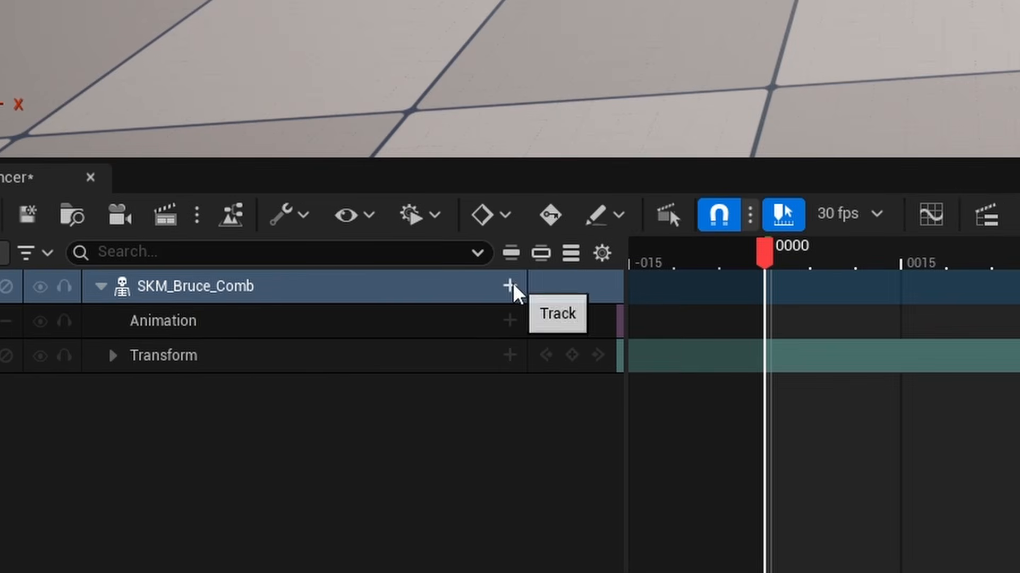
left_click(622, 284)
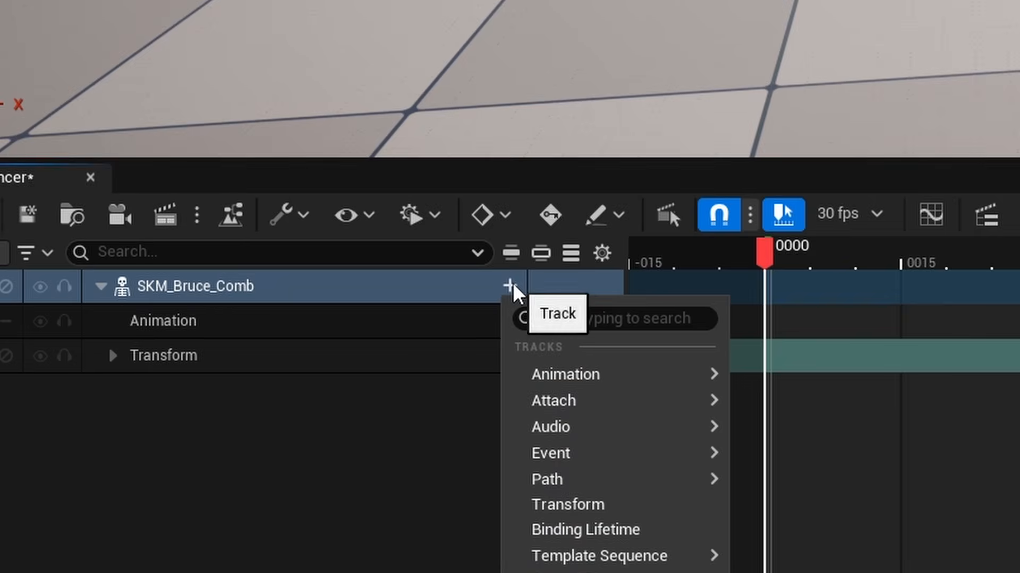
mouse_move(746, 572)
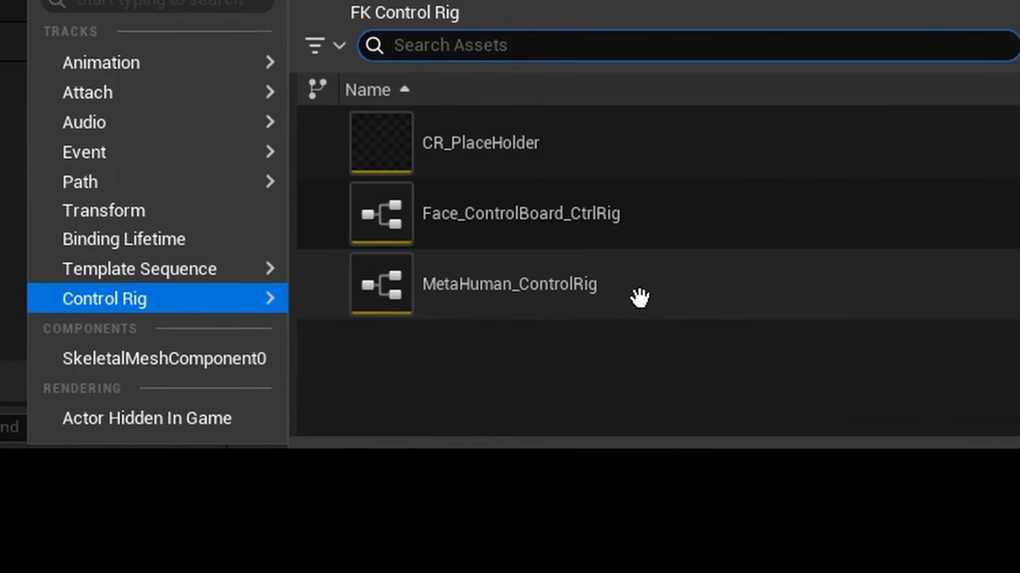
left_click(945, 284)
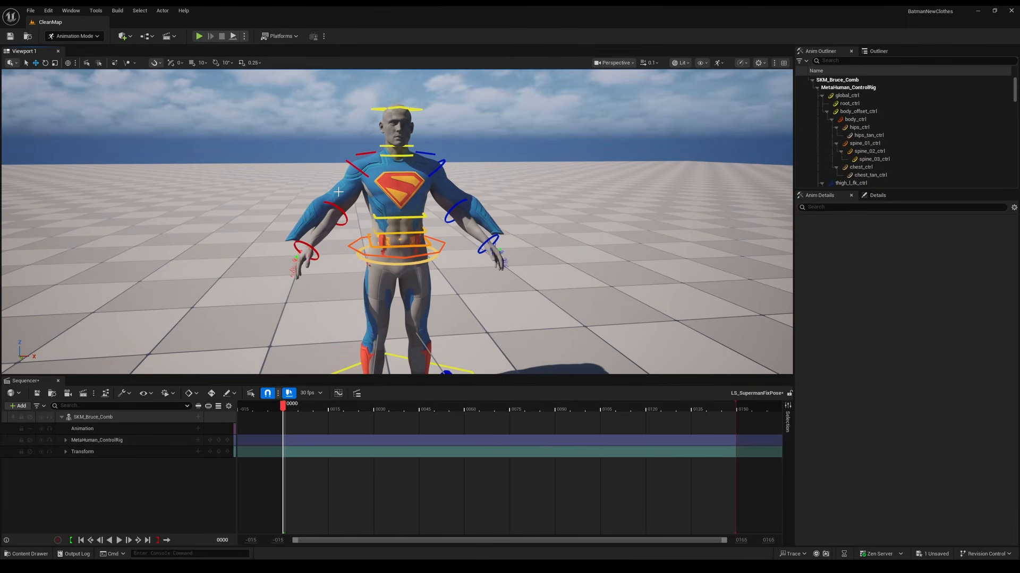
- Shift the right foot IK control foot_r_ik_ctrl about 2 units along X to line the leg up with the costume's boot
scroll(338, 192, "up", 8)
middle_click_drag(338, 192, 338, 154)
key("q")
right_click_drag(338, 154, 340, 183)
key("w")
left_click(373, 286)
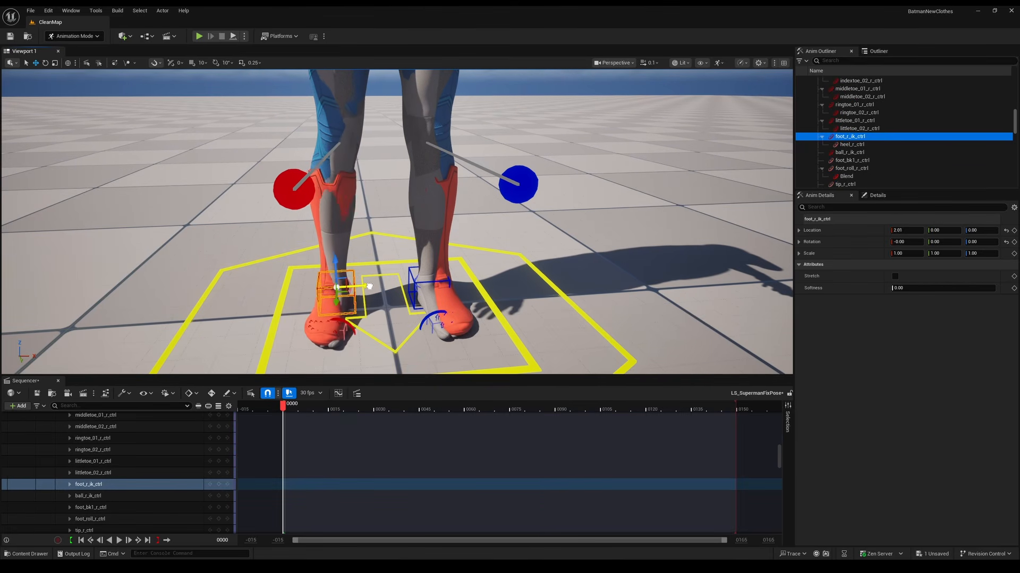
left_click(902, 230)
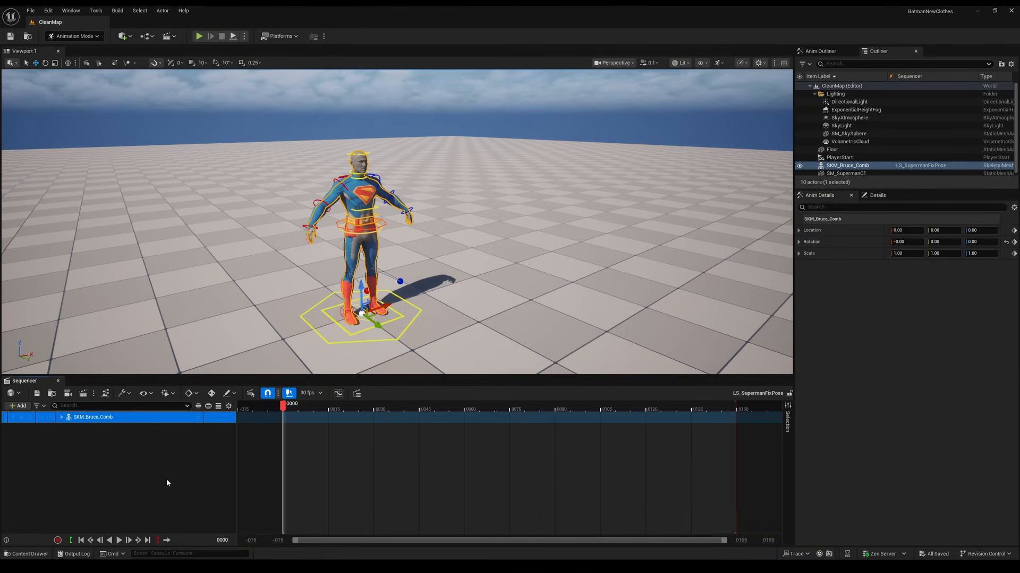
- Export the posed SKM_Bruce_Comb from the sequence and close Sequencer
right_click(164, 418)
left_click(189, 164)
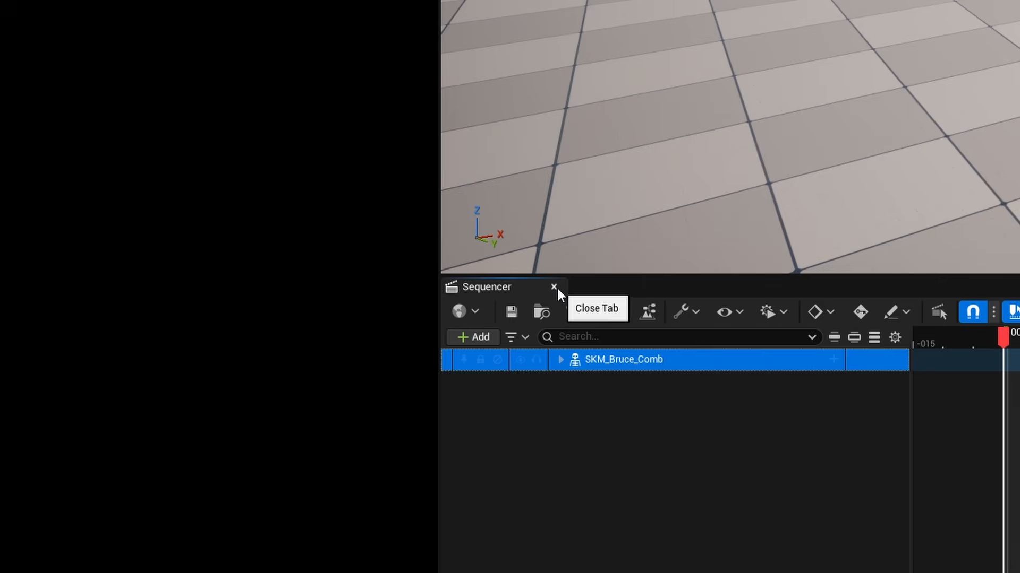
left_click(553, 286)
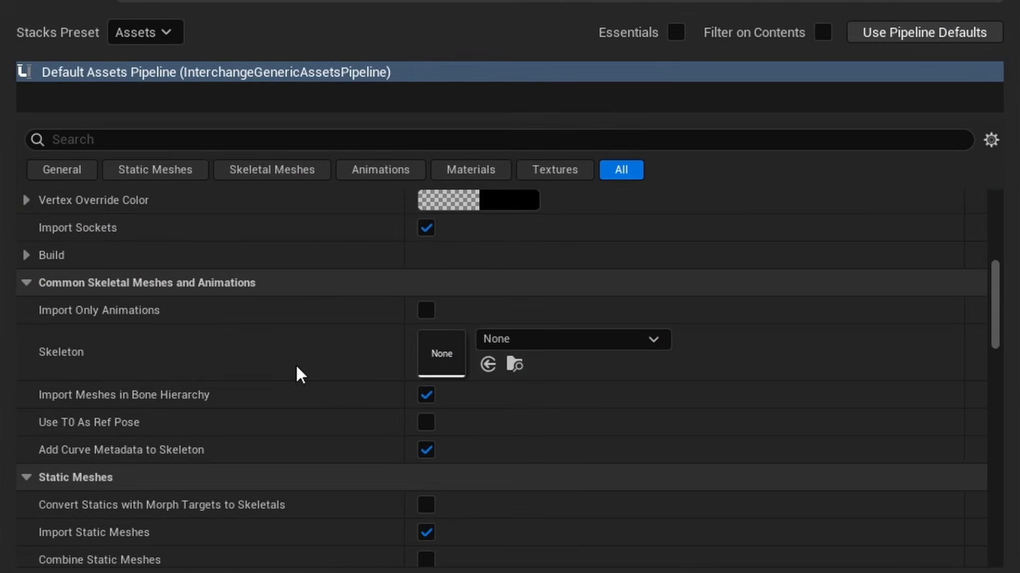
- Import the exported pose mesh with the metahuman_base_skel skeleton and Use T0 As Ref Pose enabled
left_click(547, 338)
left_click(544, 322)
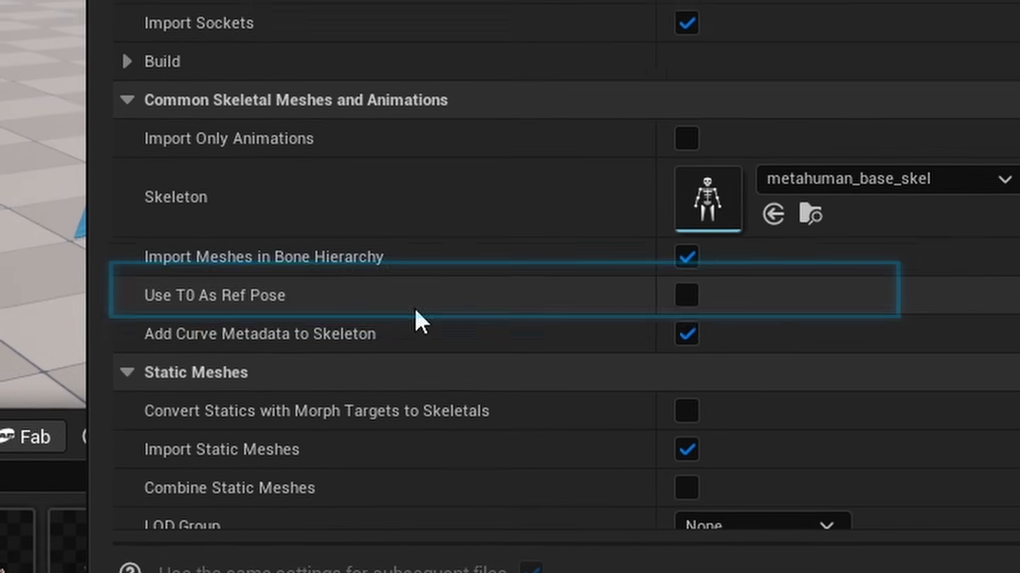
left_click(687, 295)
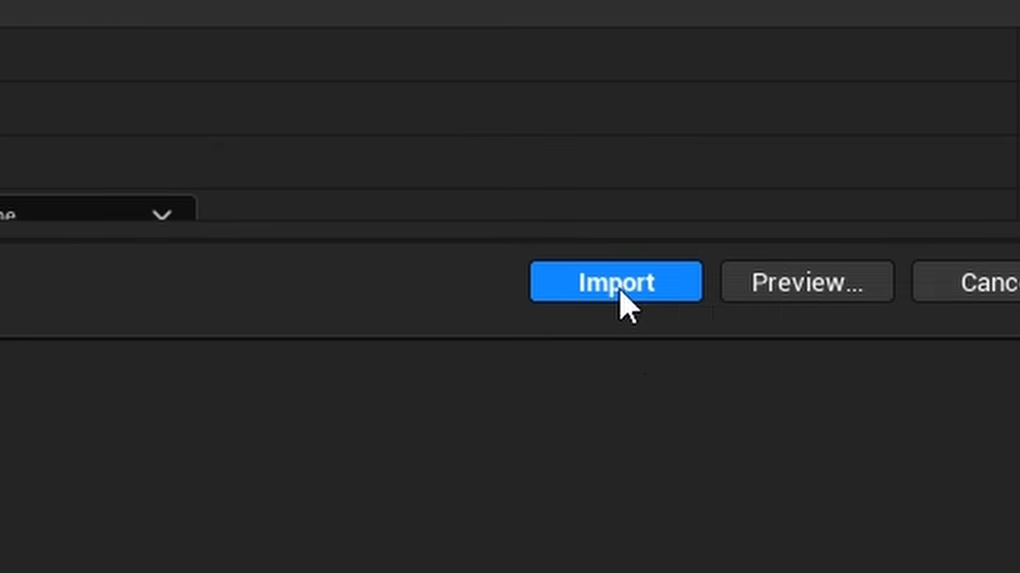
left_click(620, 293)
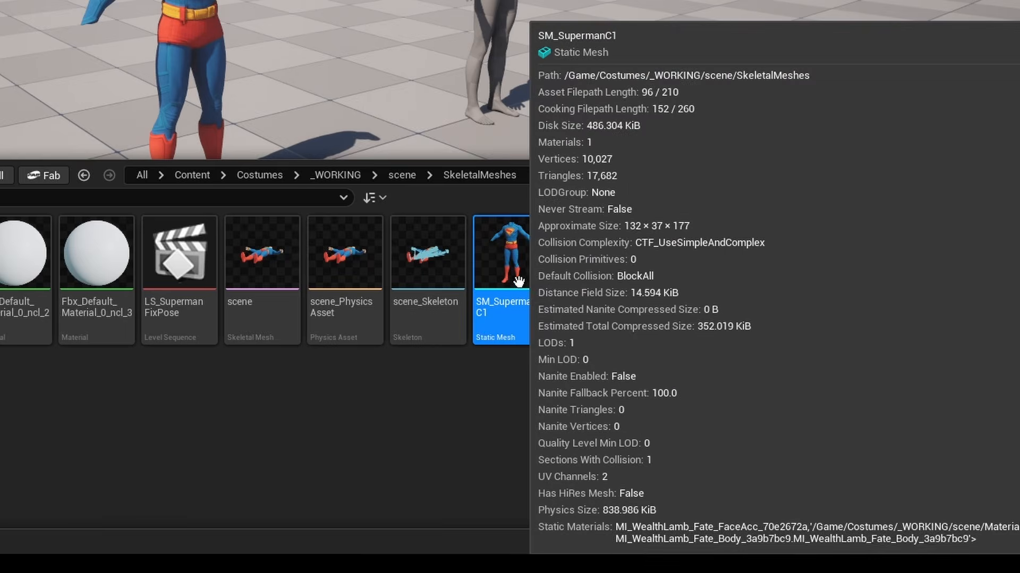
- Convert SM_SupermanC1 to a skeletal mesh using the existing skeletal mesh SupermanSuitPose
right_click(531, 263)
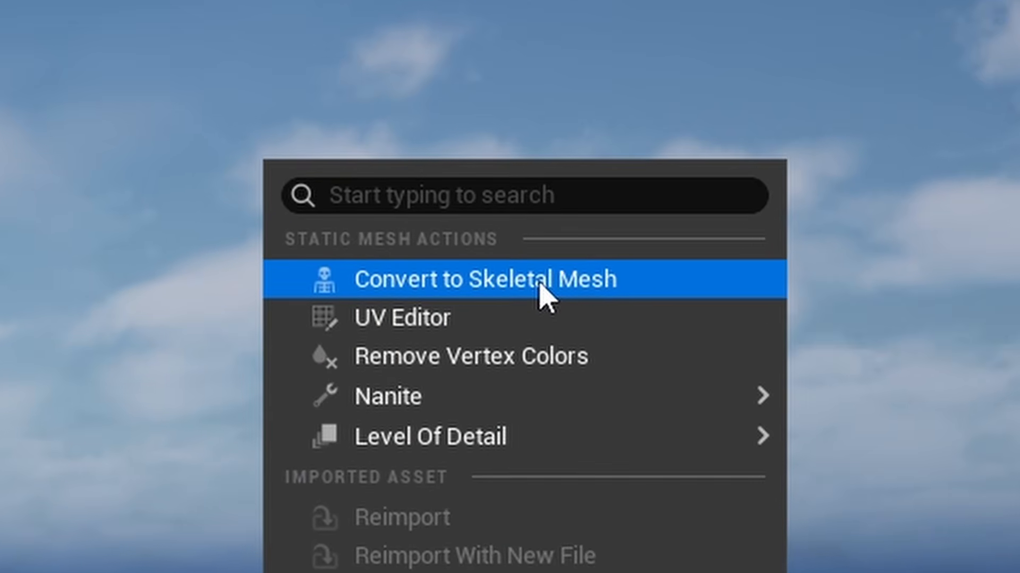
left_click(540, 289)
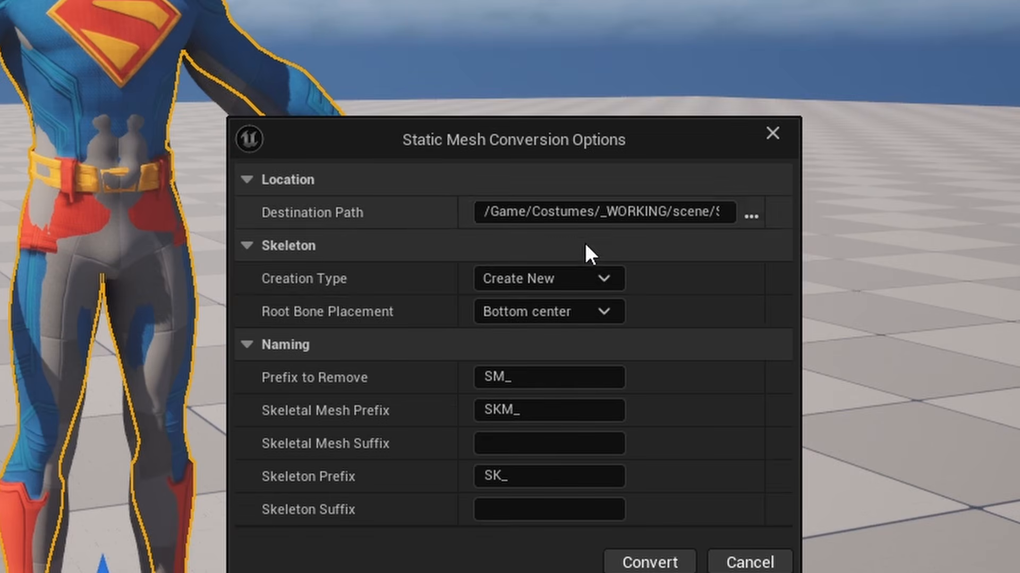
left_click(611, 276)
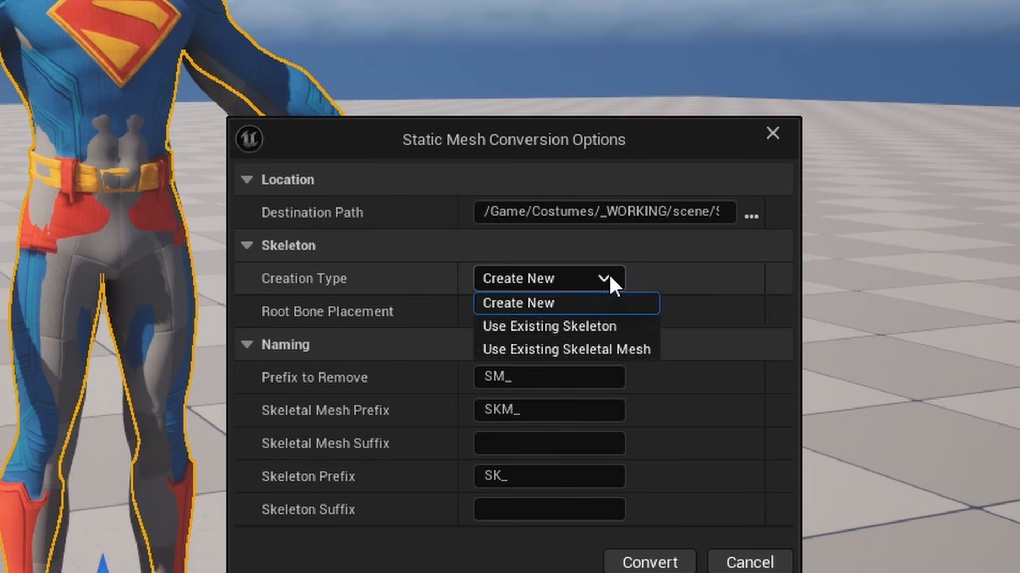
left_click(596, 353)
left_click(743, 316)
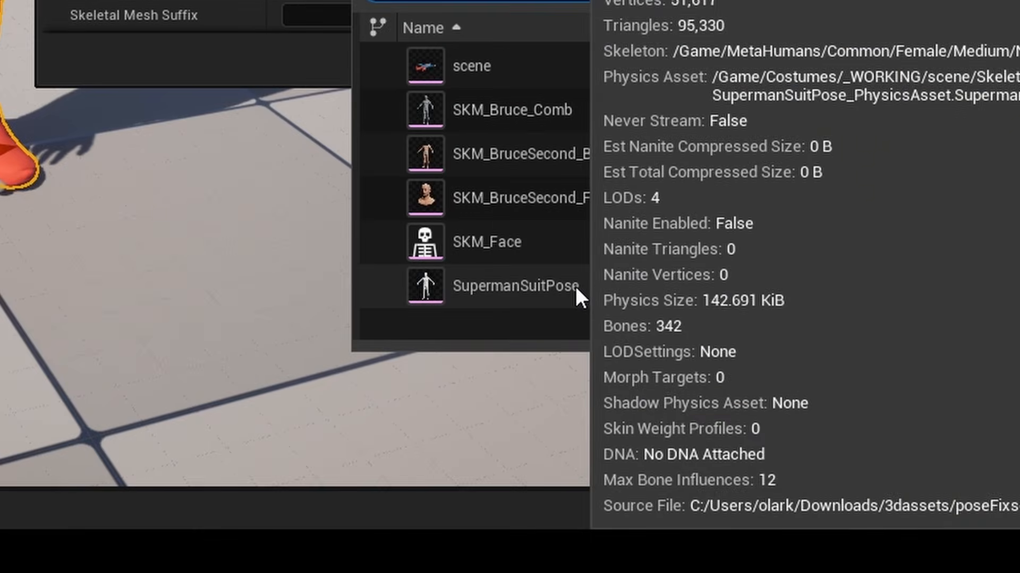
left_click(659, 550)
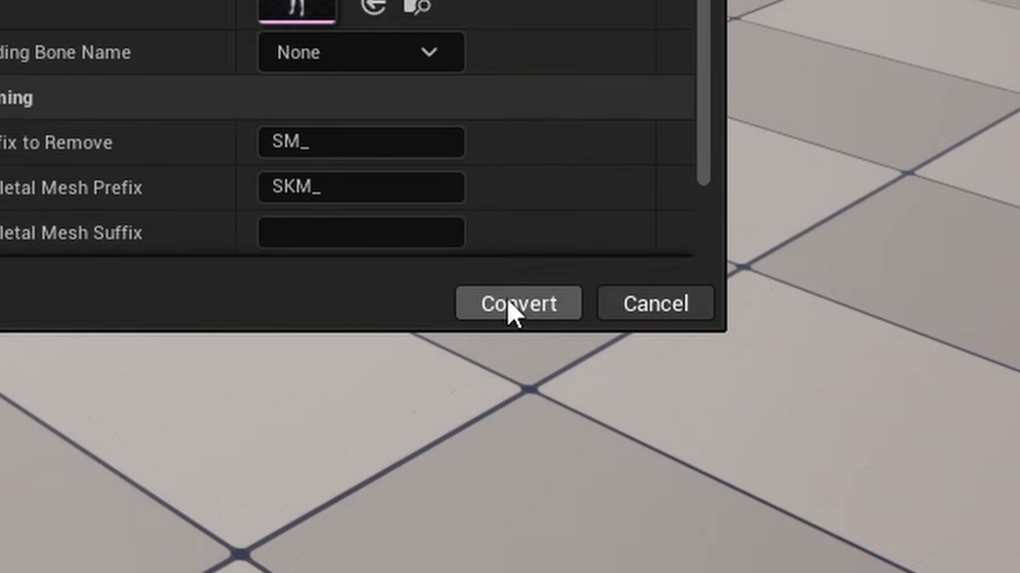
left_click(576, 567)
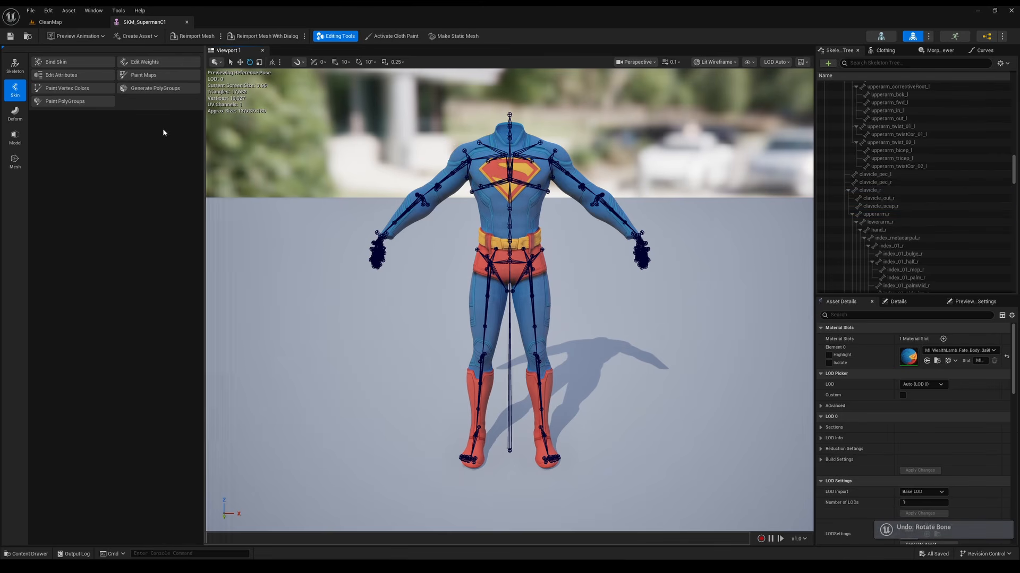
- Transfer skin weights onto SKM_SupermanC1 from the source skeletal mesh and commit the result
left_click(152, 62)
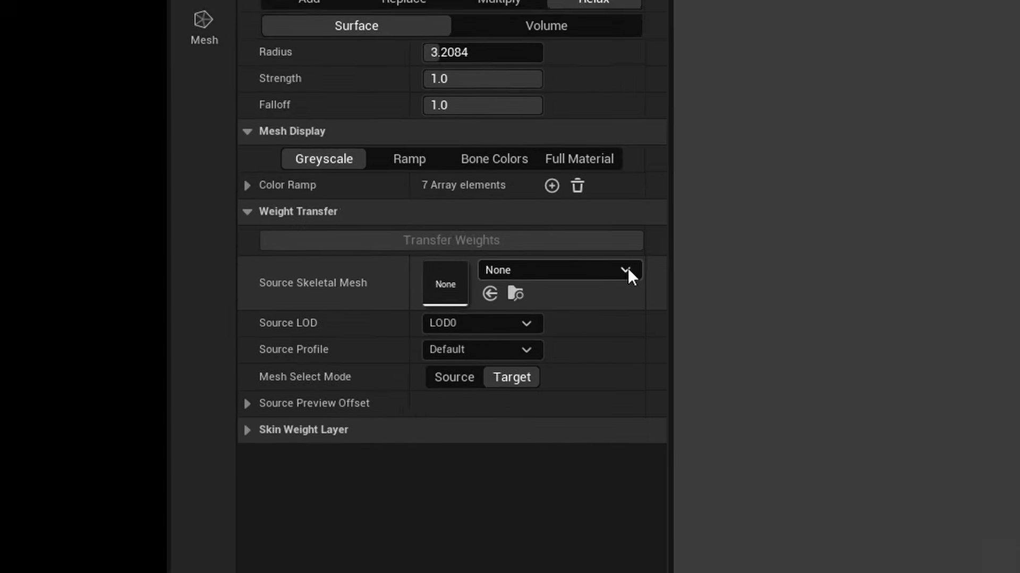
left_click(186, 260)
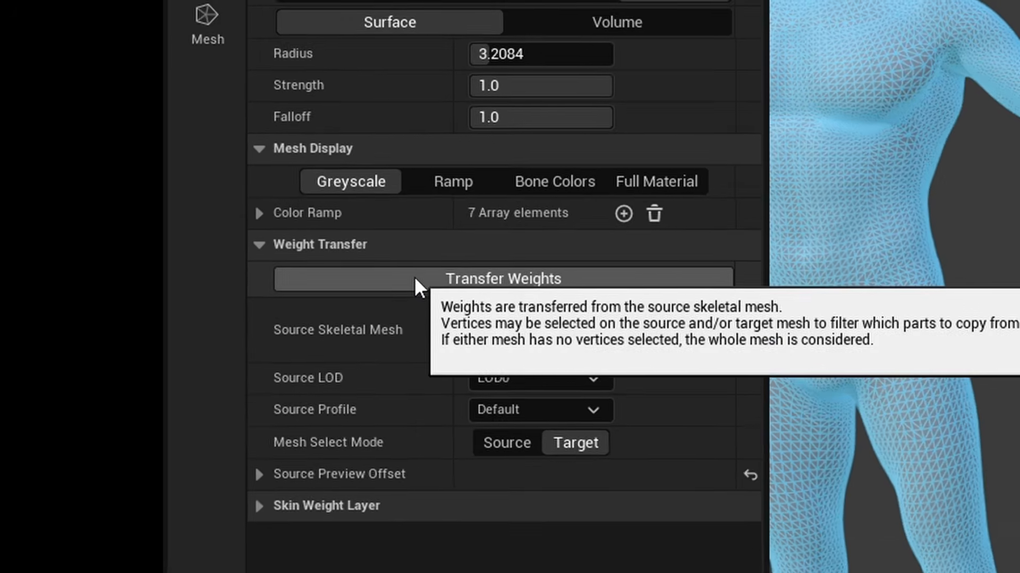
left_click(407, 239)
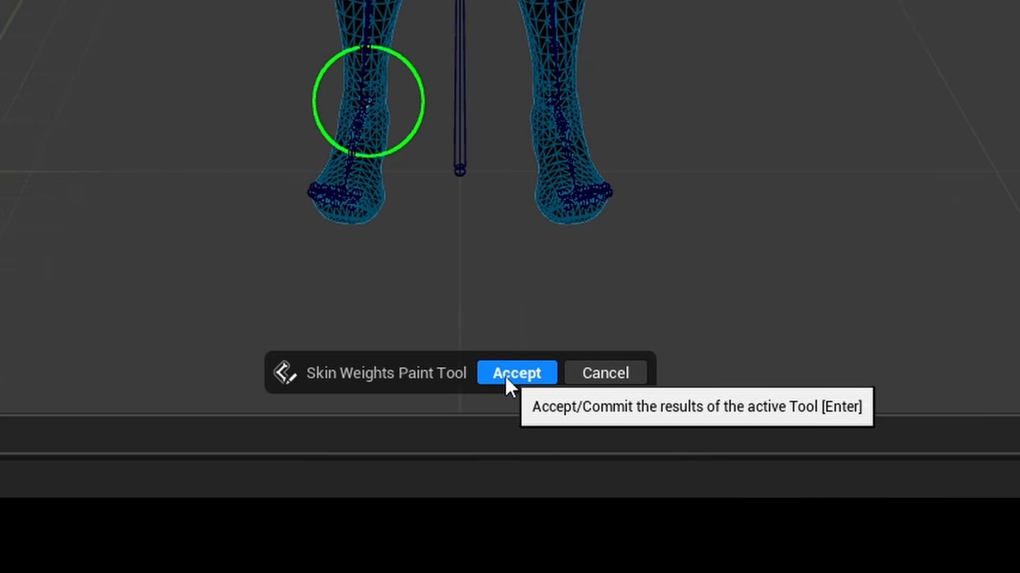
left_click(505, 377)
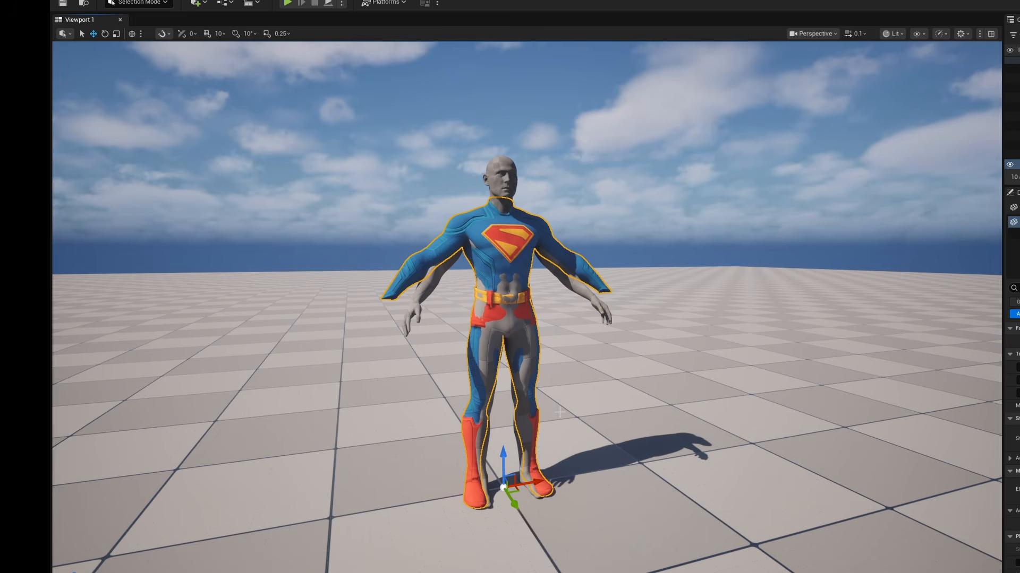
- Replace the level's static costume with SKM_SupermanC1 and test its deformation by rotating the pelvis bone and selecting thigh_l
key("Delete")
left_click_drag(715, 463, 727, 389)
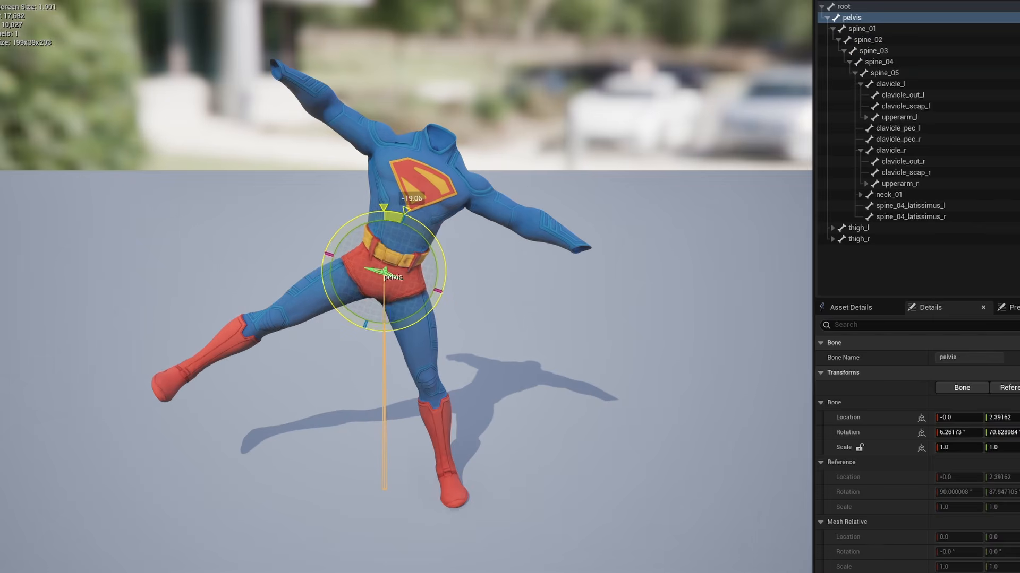
left_click(859, 227)
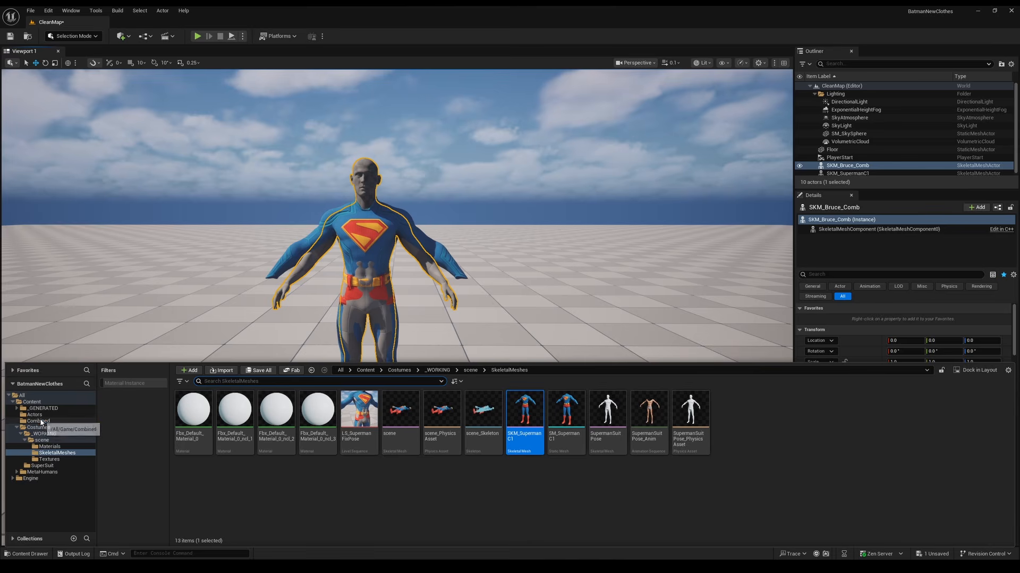
- Create an IK rig from SKM_Bruce_Comb in the Combined folder and automatically generate its retarget chains
left_click(38, 421)
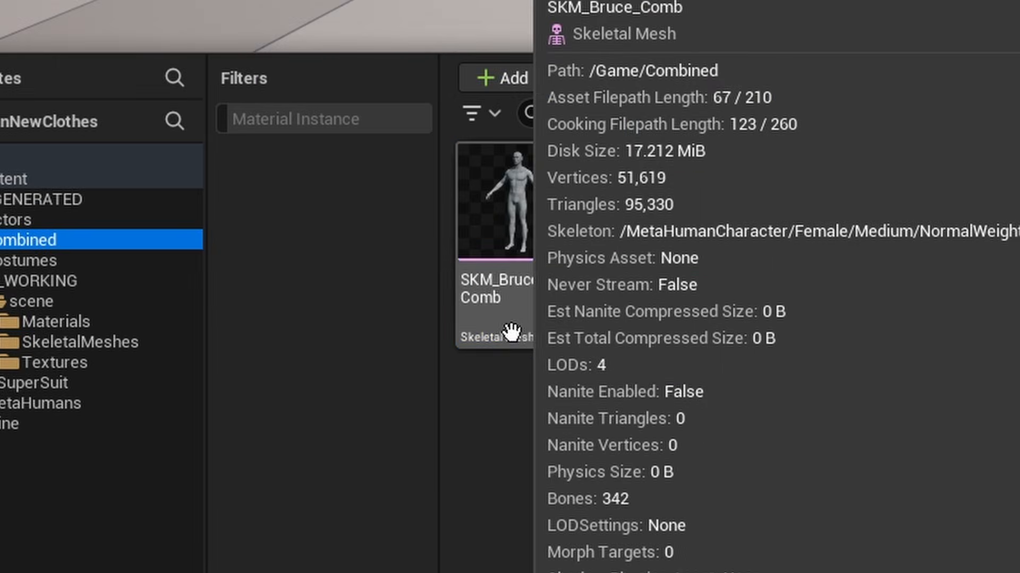
left_click(197, 449)
right_click(522, 326)
mouse_move(611, 297)
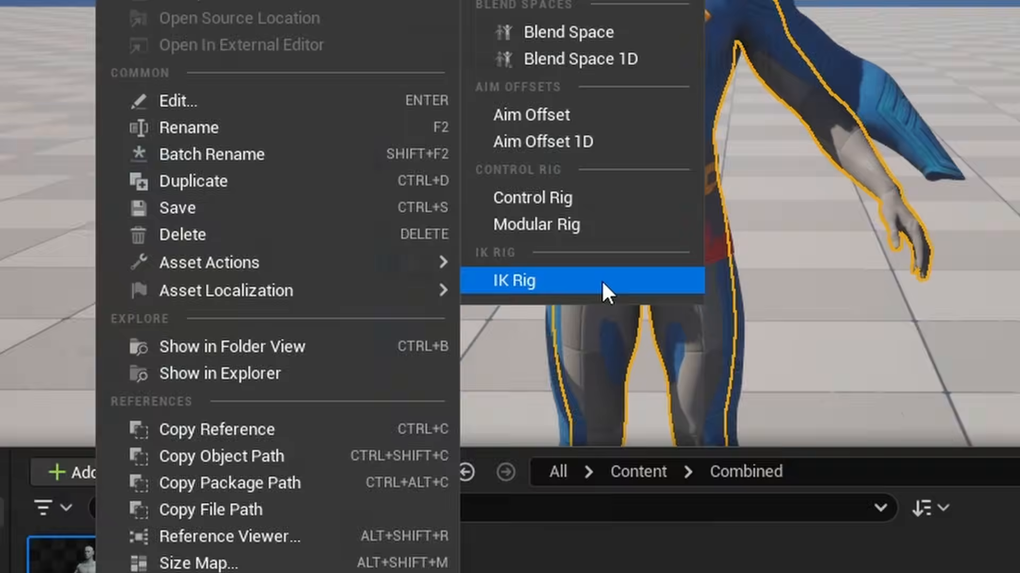
left_click(602, 279)
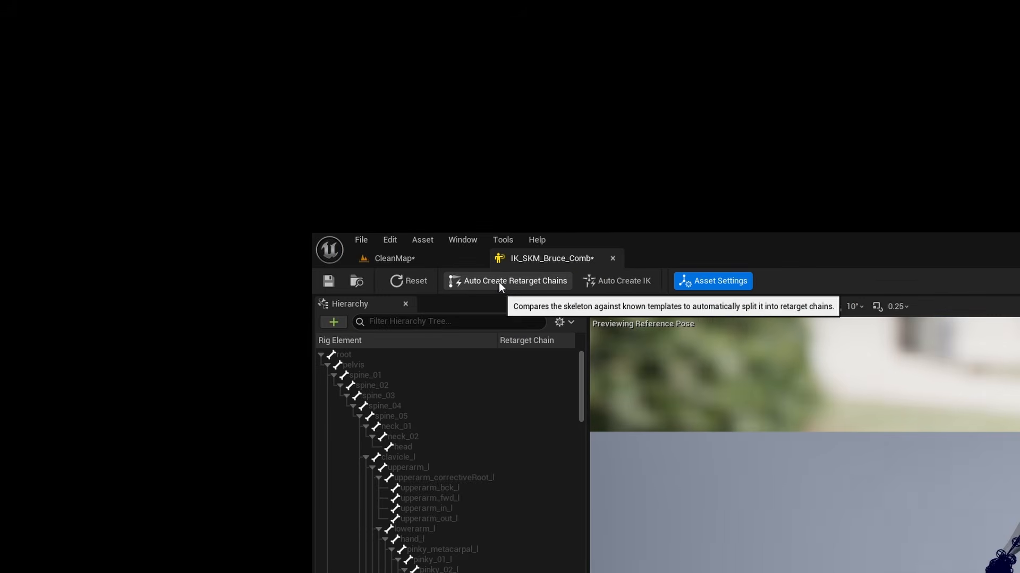
left_click(512, 281)
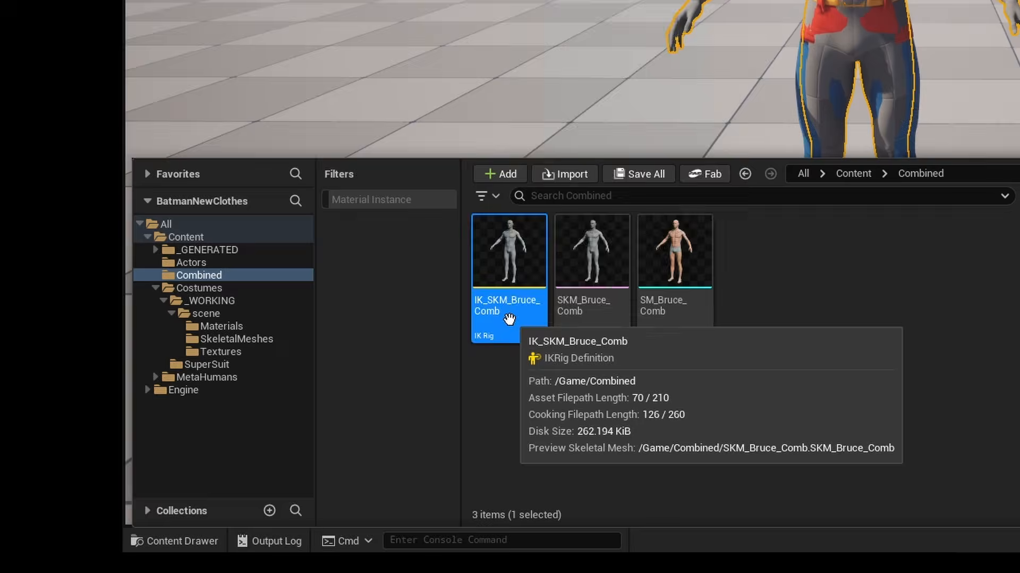
- Create the IK retargeter RTG_SKM_Bruce_Comb from IK_SKM_Bruce_Comb and assign SKM_SupermanC1 as its target preview mesh
right_click(511, 282)
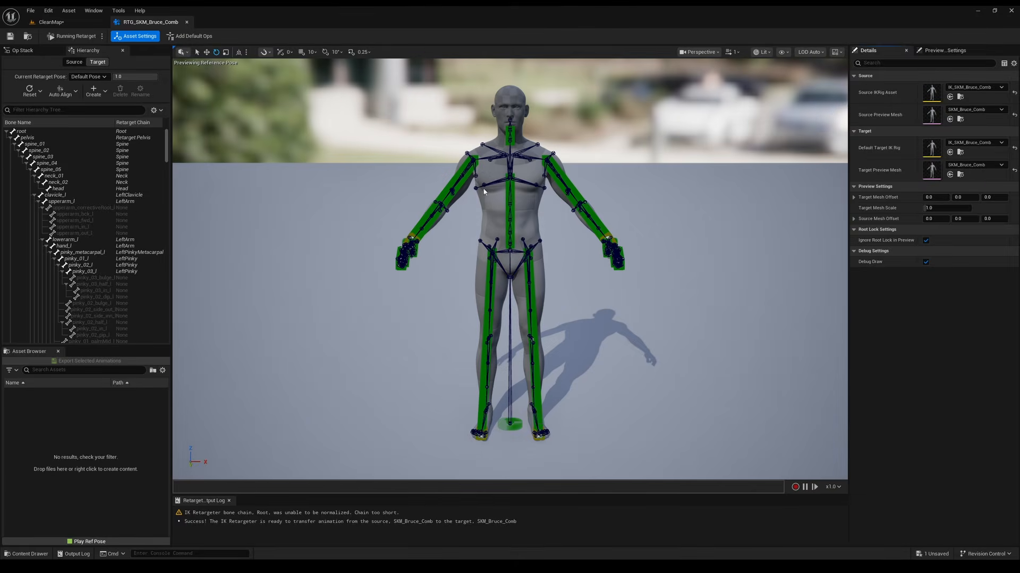
key("ctrl+space")
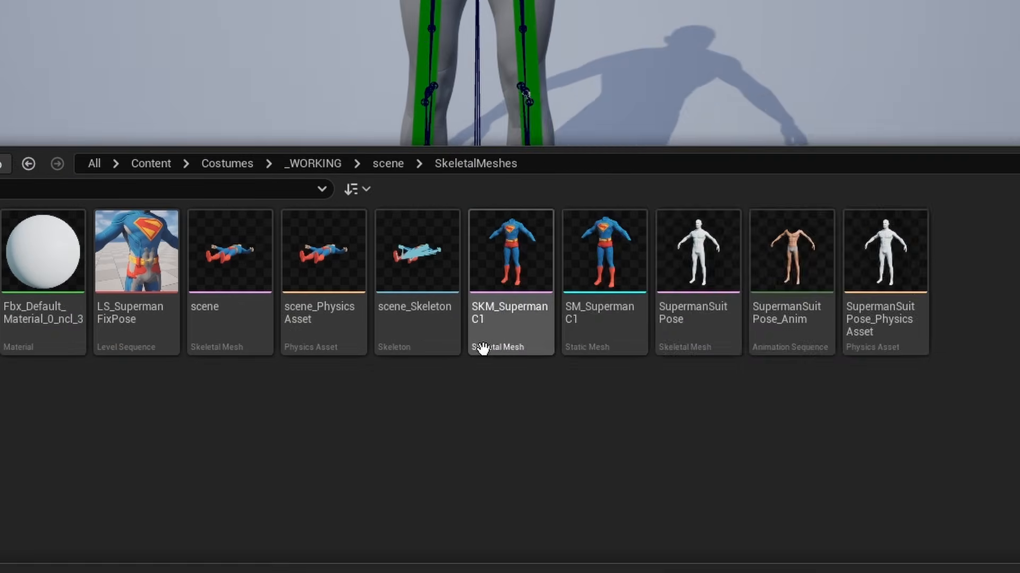
left_click_drag(520, 344, 463, 273)
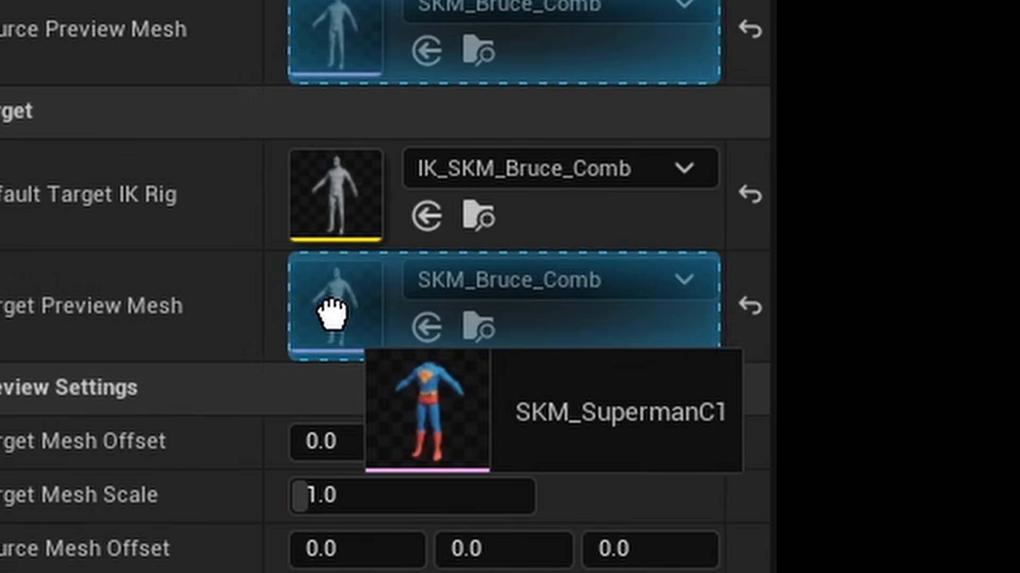
left_click_drag(332, 313, 334, 330)
- Offset the target mesh along X so the costume stands beside the source body
mouse_move(929, 197)
left_mouse_down()
mouse_move(940, 197)
mouse_move(930, 197)
left_mouse_up()
middle_click_drag(709, 269, 770, 268)
scroll(708, 269, "down", 2)
middle_click_drag(688, 276, 643, 327)
middle_click_drag(643, 328, 635, 323)
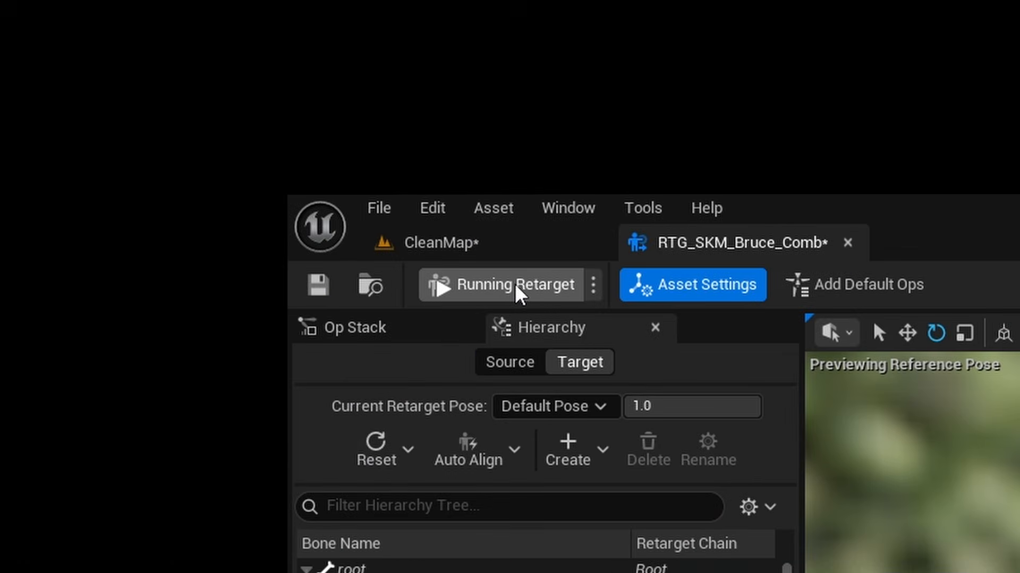
- Edit the target's default retarget pose by auto-aligning all bones with the Direction method
left_click(77, 37)
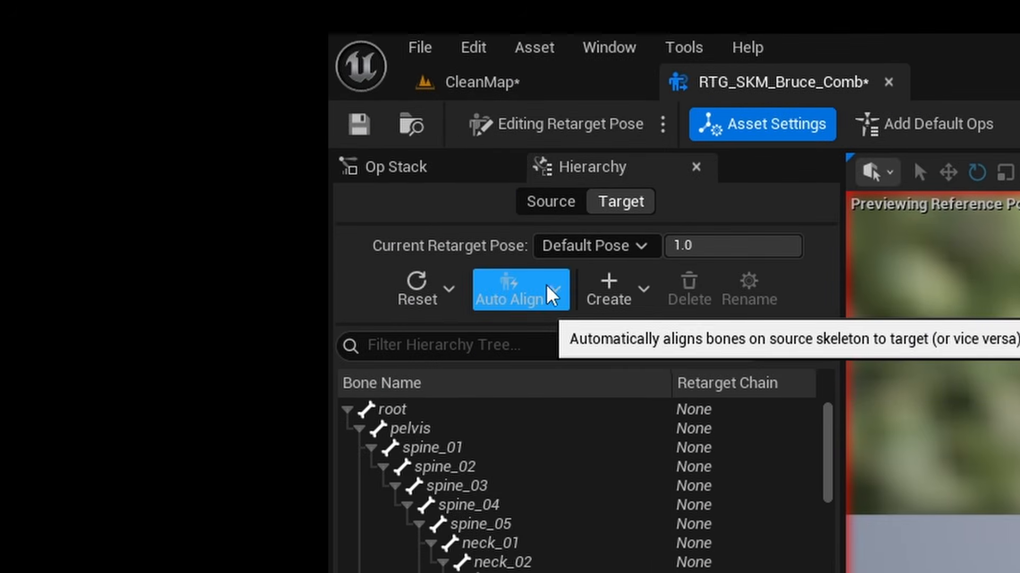
left_click(508, 452)
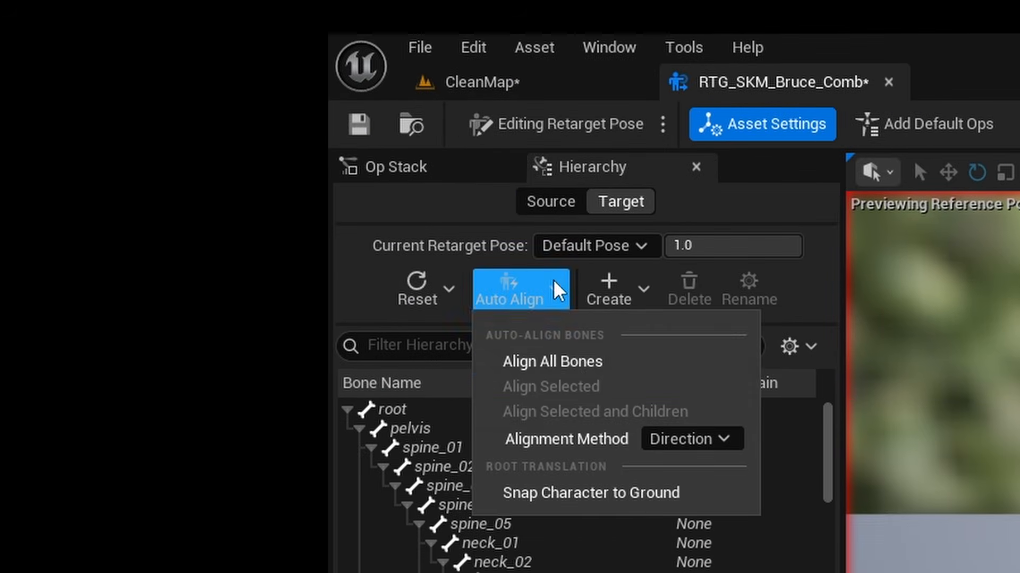
left_click(560, 360)
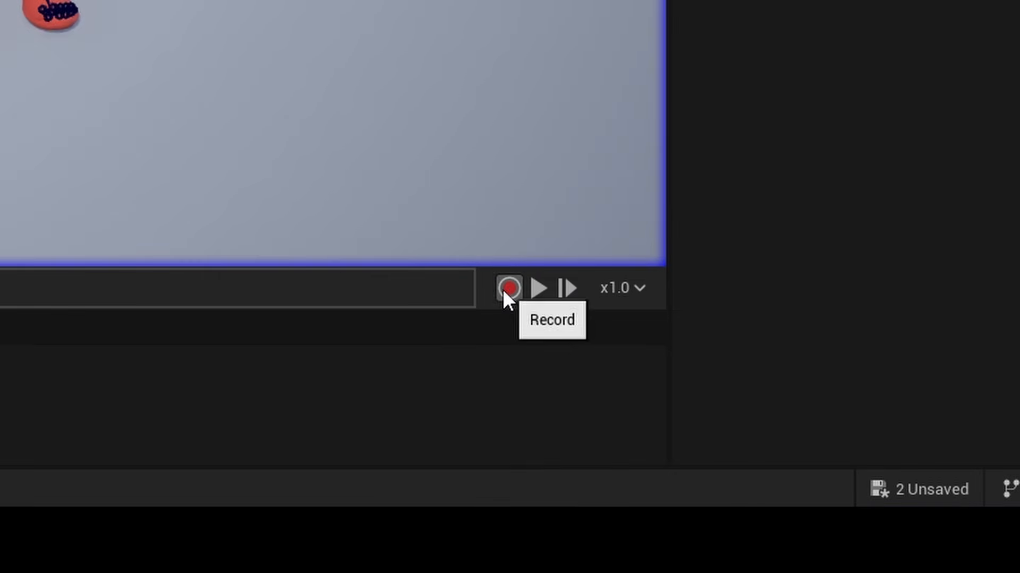
- Record a 1-second, 24 fps animation named SuperManFinalPose in Costumes/_WORKING and export its retargeted version
left_click(503, 291)
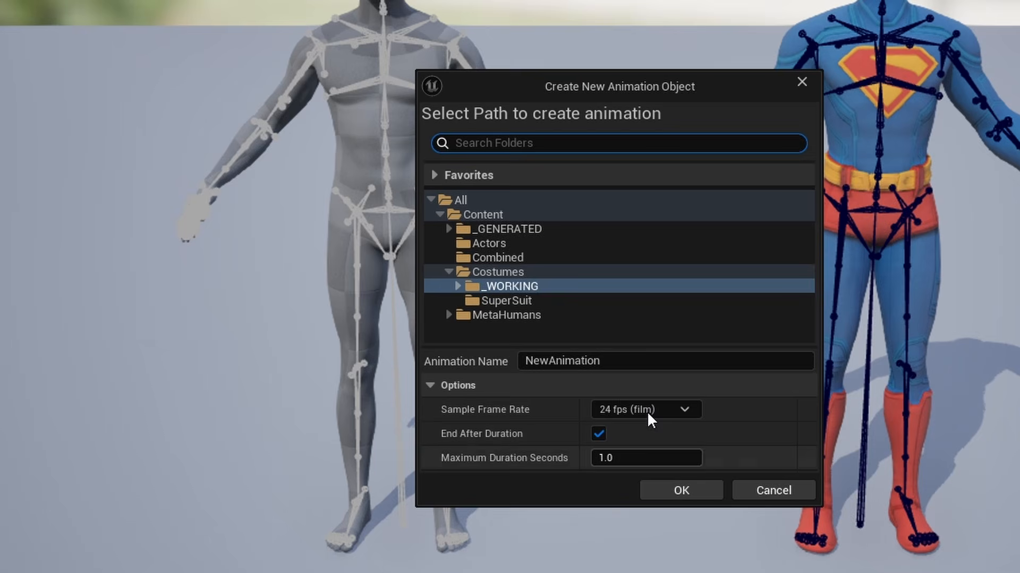
type("SuperManFi")
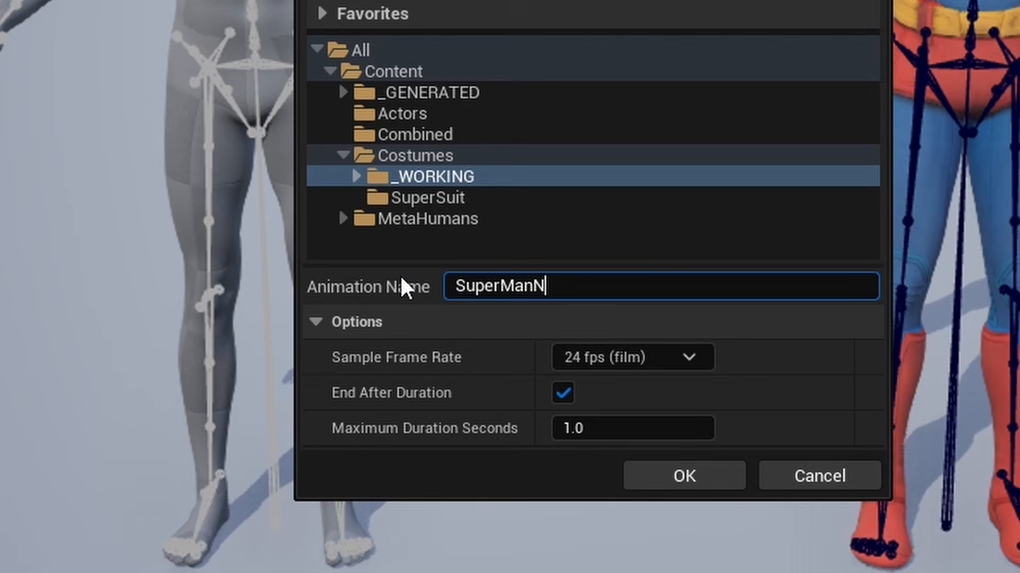
type("nalPose")
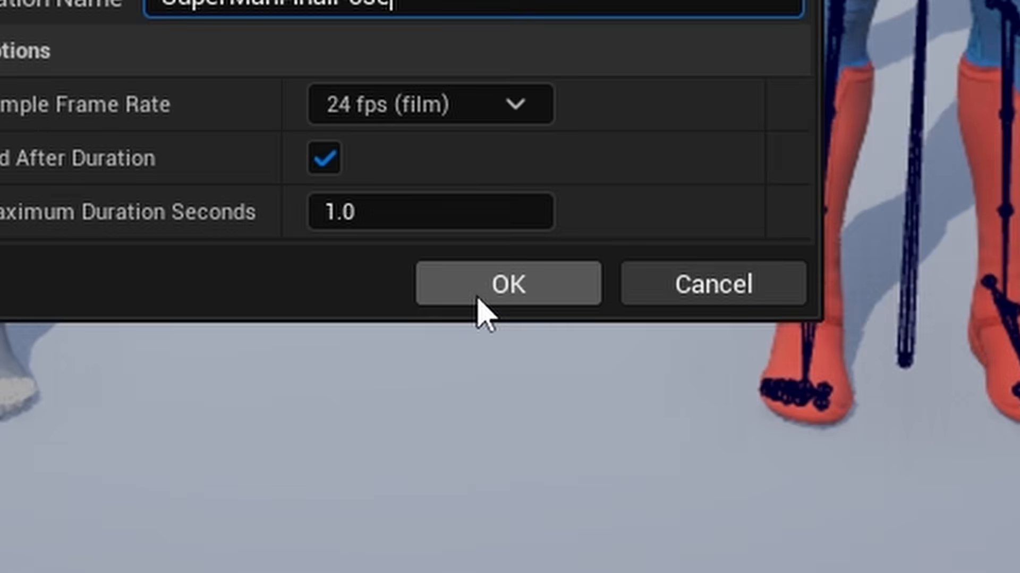
left_click(477, 298)
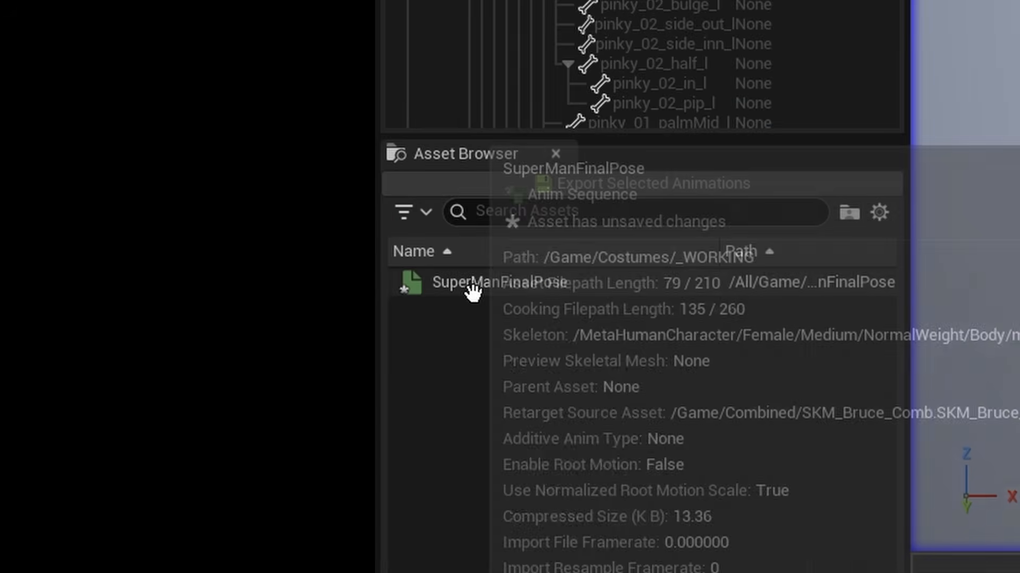
left_click(424, 285)
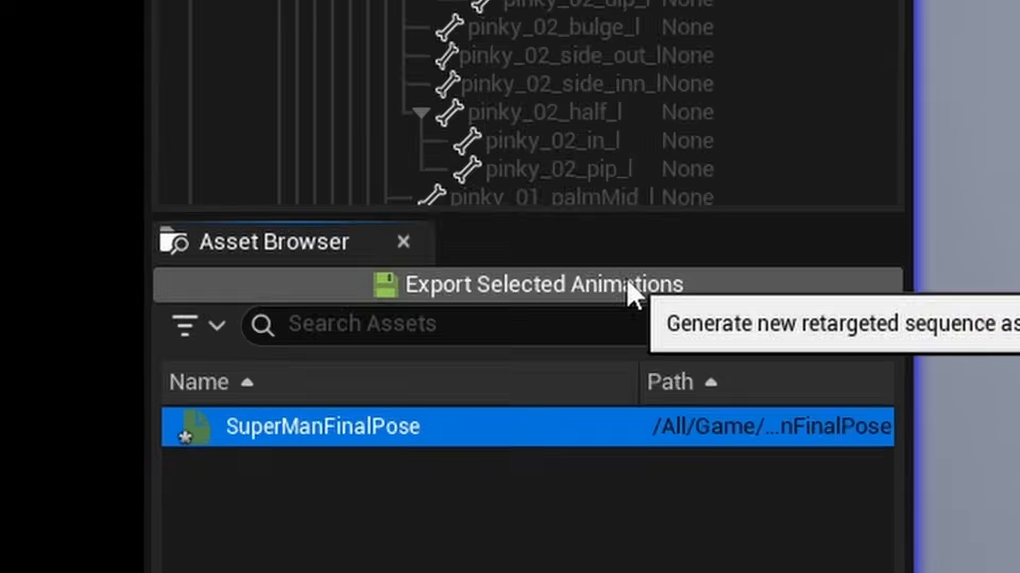
left_click(632, 292)
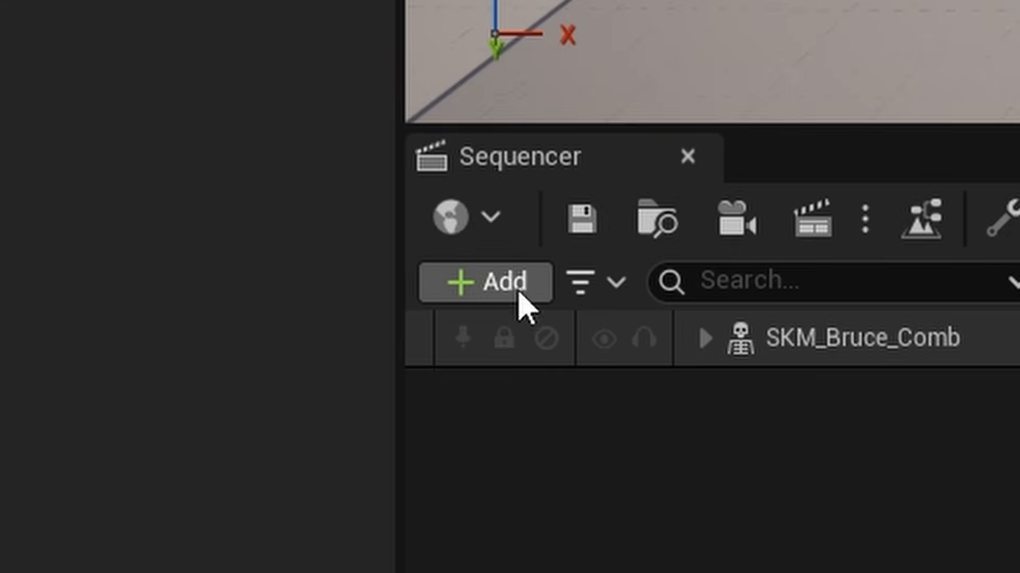
- Add SKM_SupermanC1 to the LS_SupermanFixPose sequence and apply the SuperManFinalPose1 animation to it
left_click(517, 292)
mouse_move(694, 302)
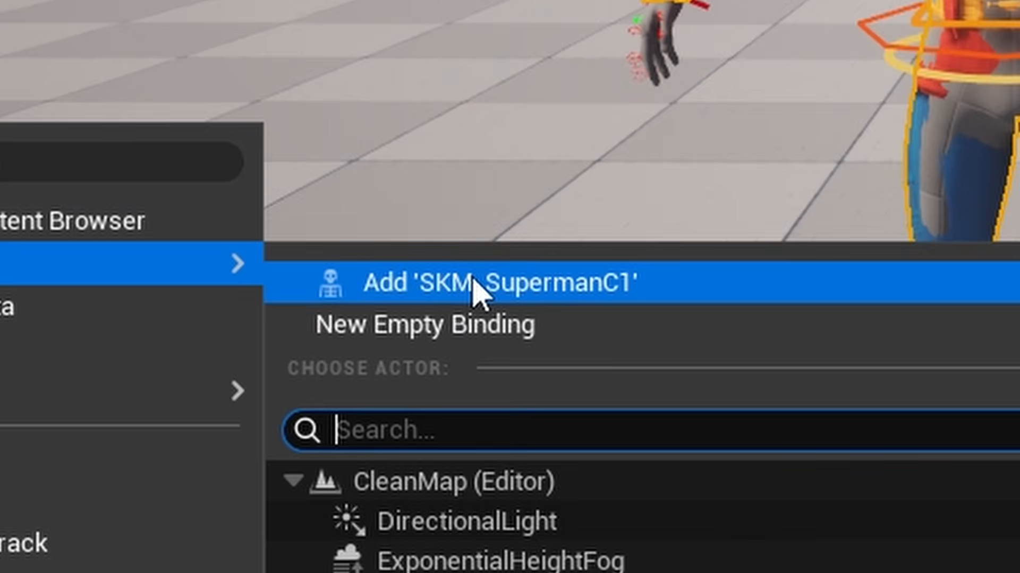
left_click(474, 284)
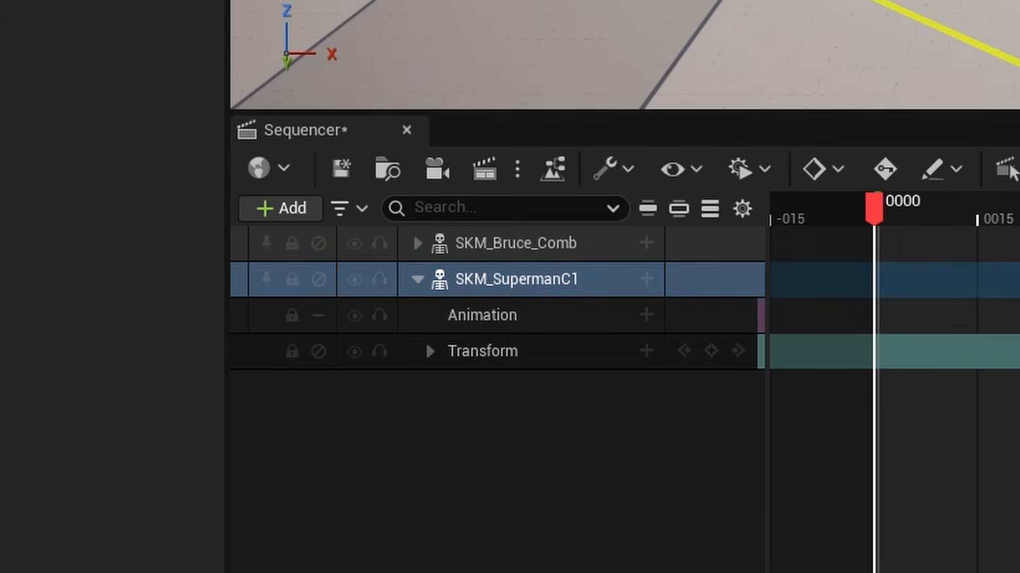
left_click(646, 315)
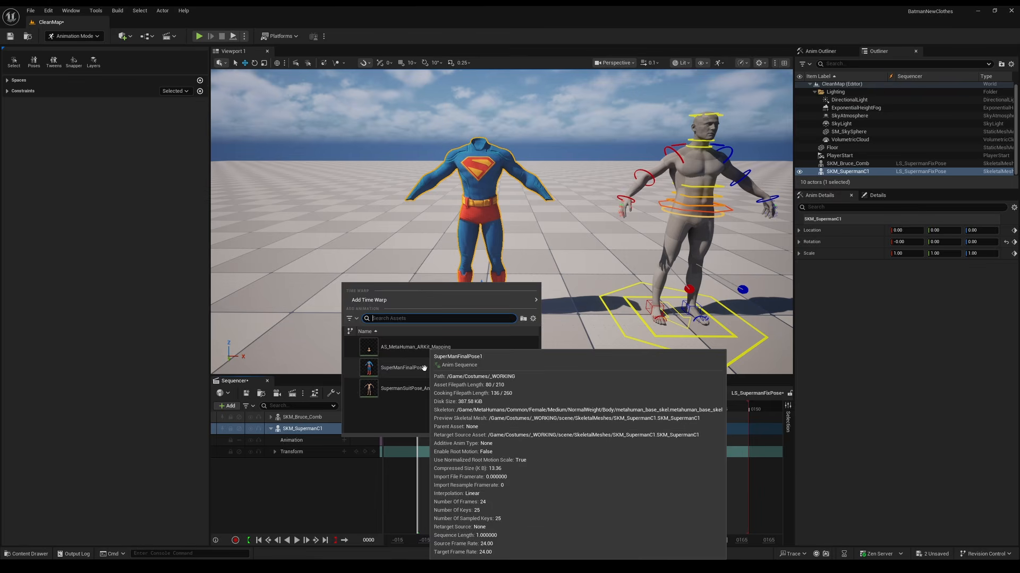
left_click(658, 233)
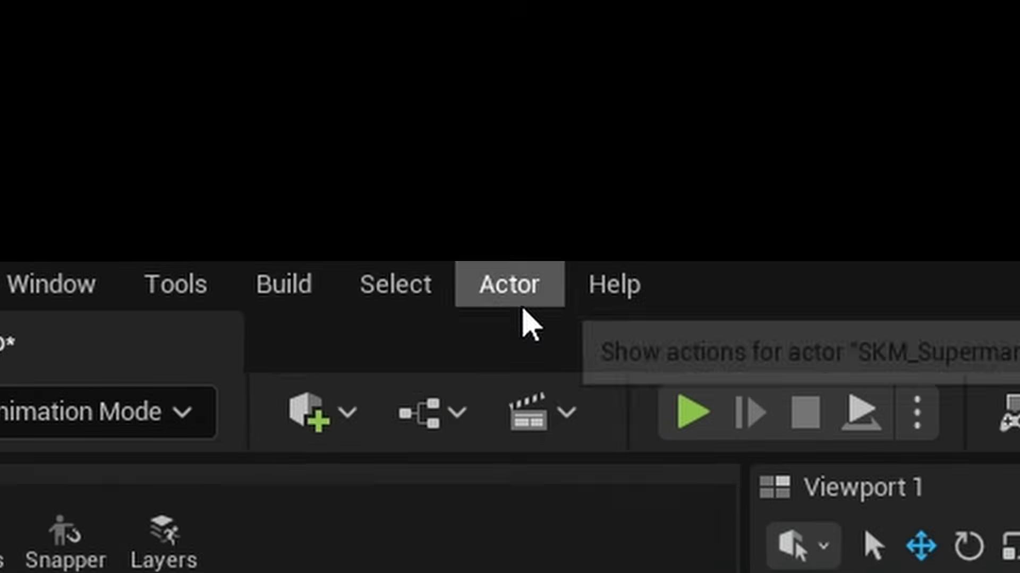
- Convert the posed SKM_SupermanC1 actor to a static mesh named SM_SuperSuit in the Costumes/SuperSuit folder
left_click(161, 12)
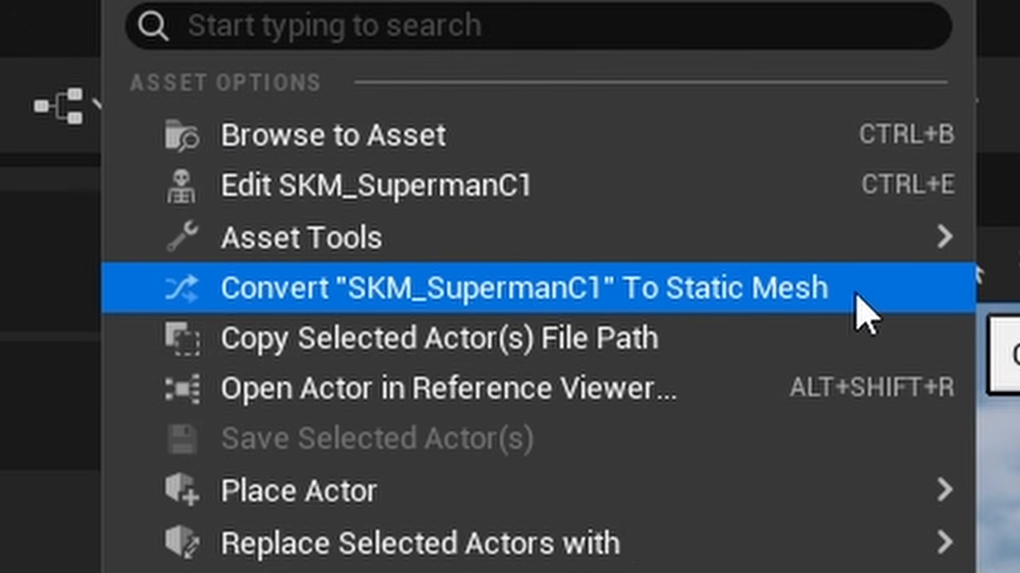
left_click(857, 299)
left_click(508, 282)
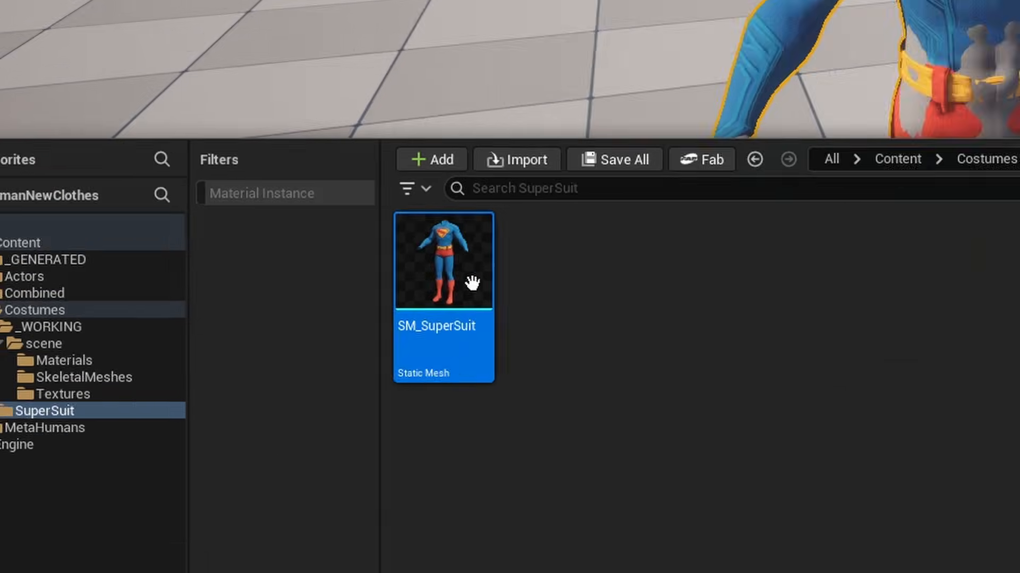
- Convert SM_SuperSuit to a skeletal mesh with the SKM_ prefix and transfer skin weights to it from SKM_Bruce_Comb
right_click(472, 283)
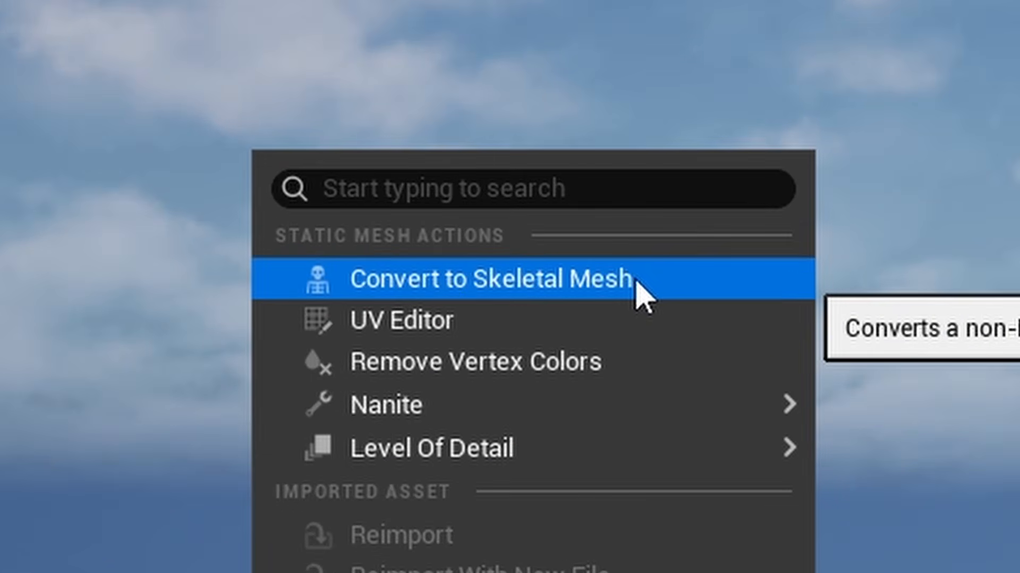
left_click(626, 284)
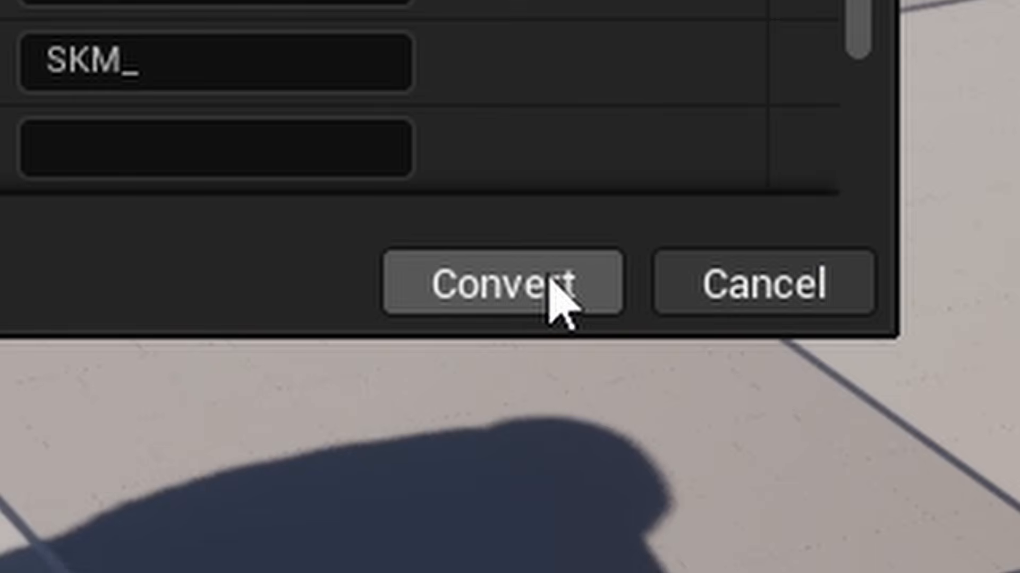
left_click(553, 289)
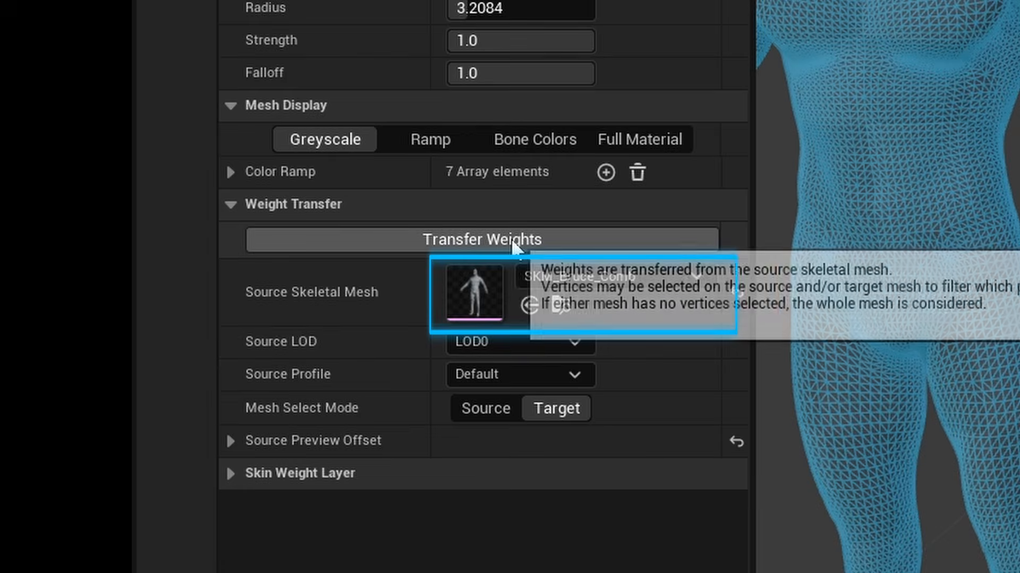
left_click(512, 242)
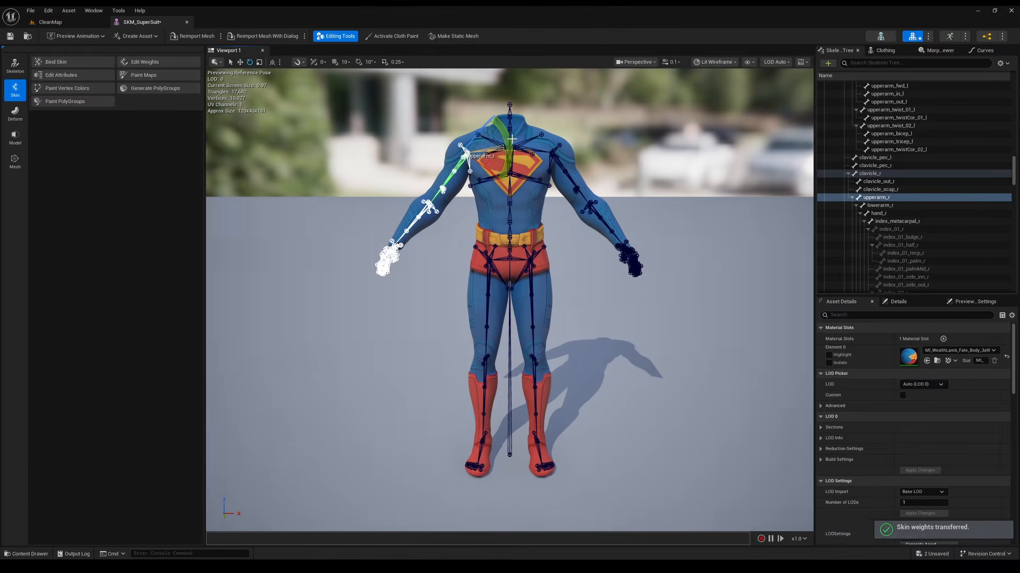
- Test the upperarm_r bone's deformation on SKM_SuperSuit and smooth the surrounding skin weights with the Relax brush of Edit Weights
left_click_drag(486, 115, 465, 110)
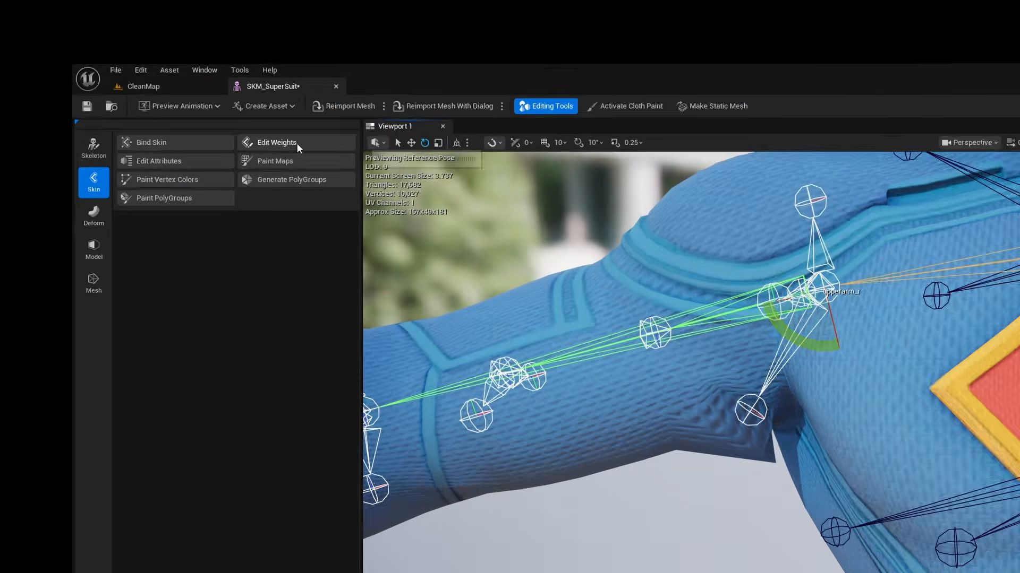
left_click(297, 143)
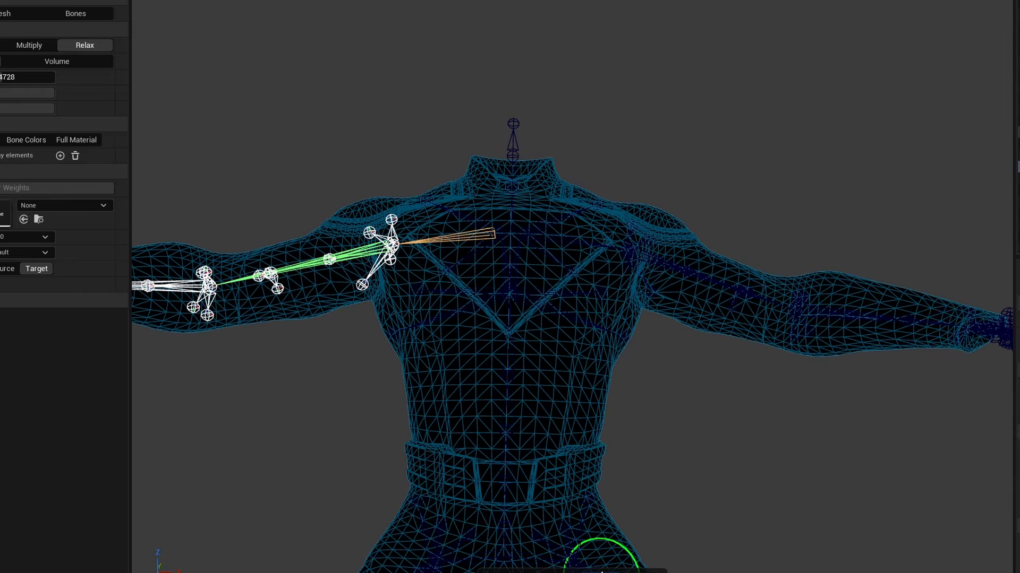
left_click(626, 569)
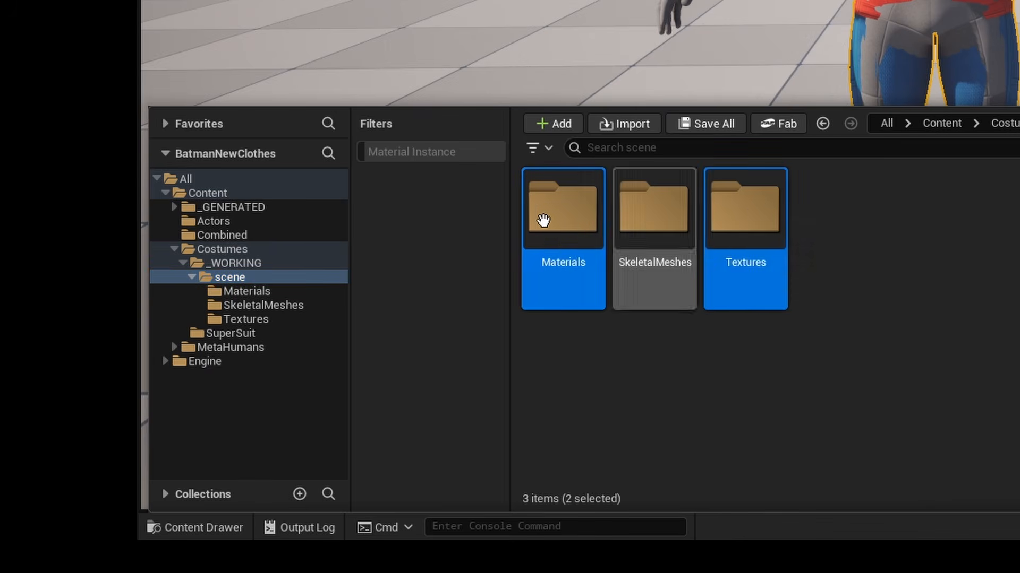
- Move the Materials and Textures folders from scene into SuperSuit and create a folder named Cloths there
left_click_drag(556, 208, 256, 328)
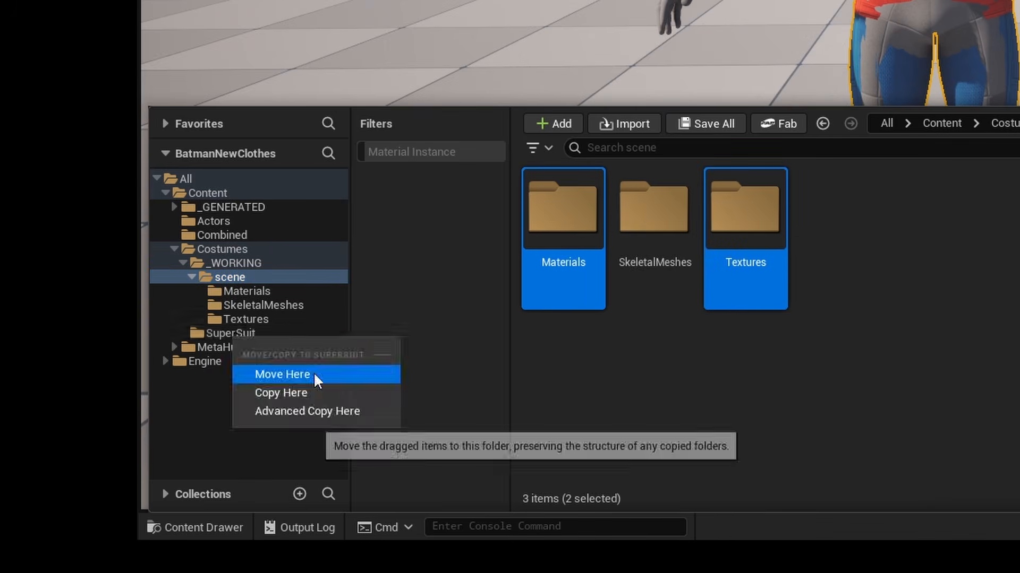
key("Delete")
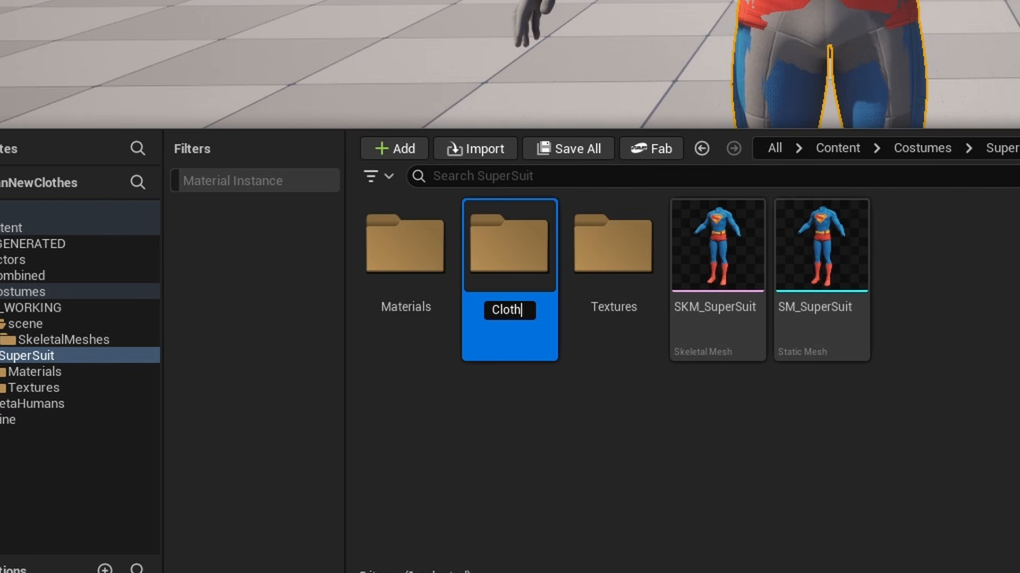
type("s")
key("Return")
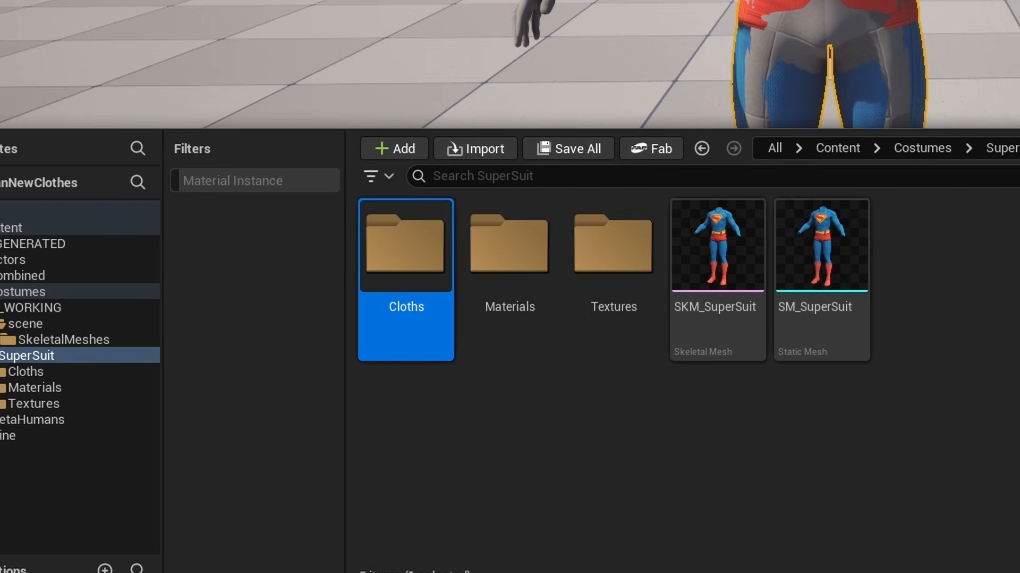
- Create a cloth asset named CA_SuperSuit in the Cloths folder and rename its Dataflow asset DF_CA_SuperSuit
double_click(407, 263)
right_click(525, 281)
mouse_move(505, 168)
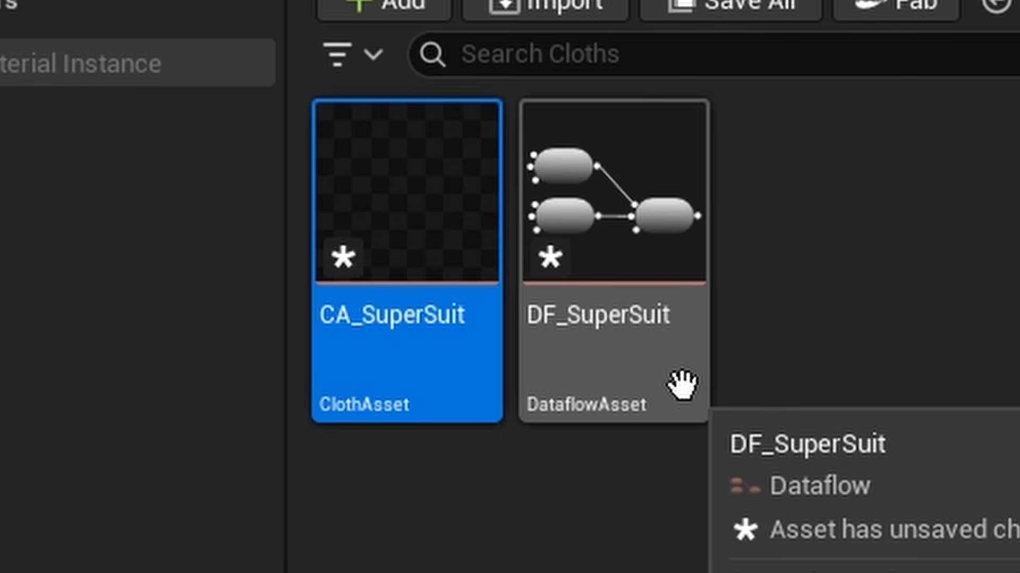
left_click(655, 366)
key("F2")
type("CA_Sup")
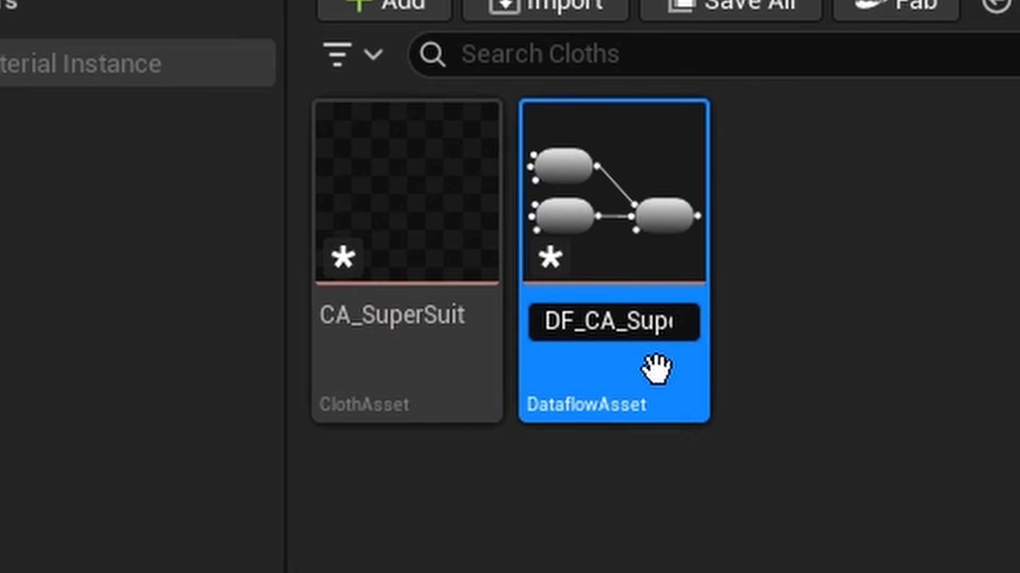
key("Return")
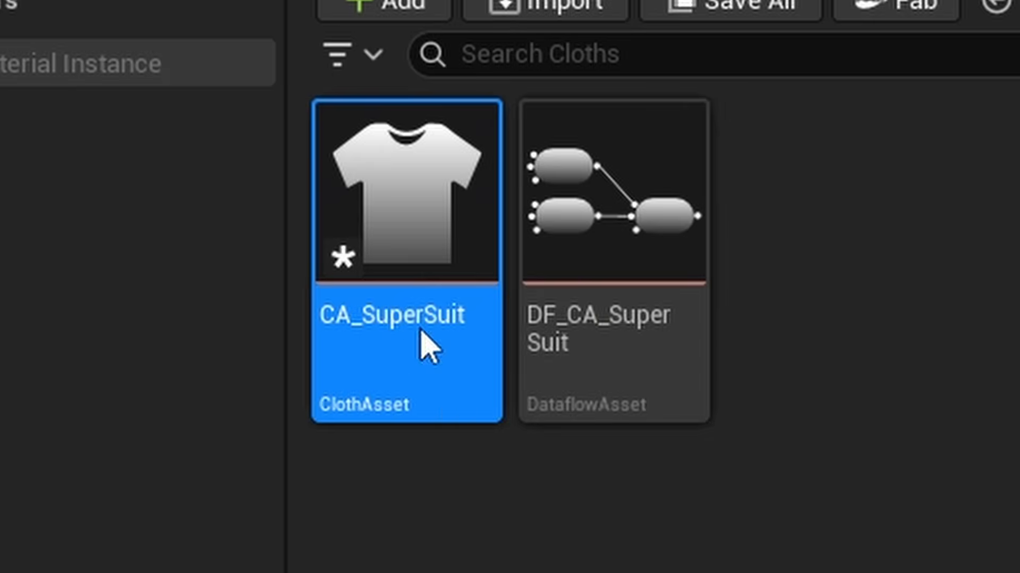
- Open CA_SuperSuit and delete the template nodes from its Dataflow graph
double_click(432, 330)
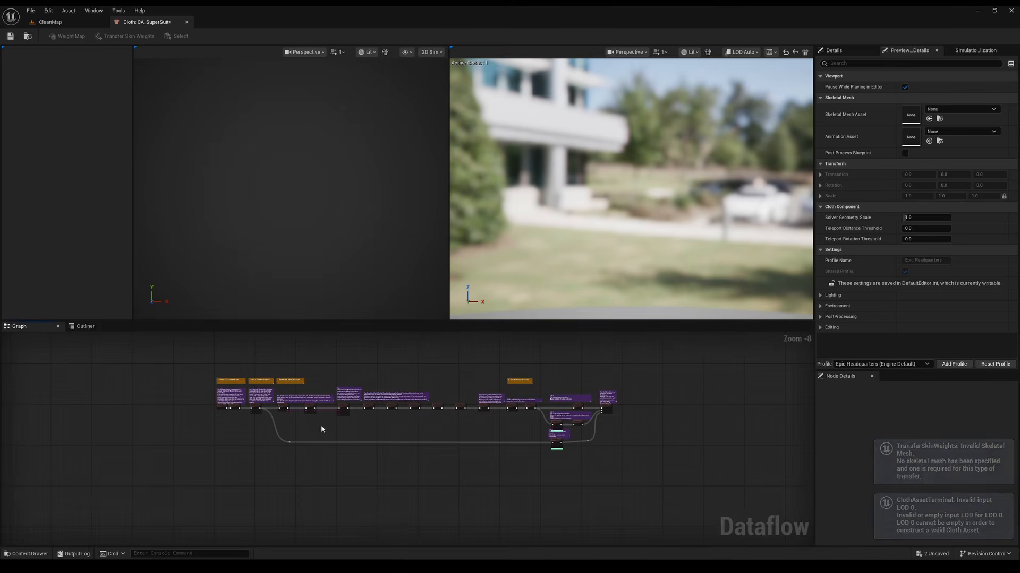
scroll(321, 426, "up", 2)
left_click_drag(84, 349, 525, 457)
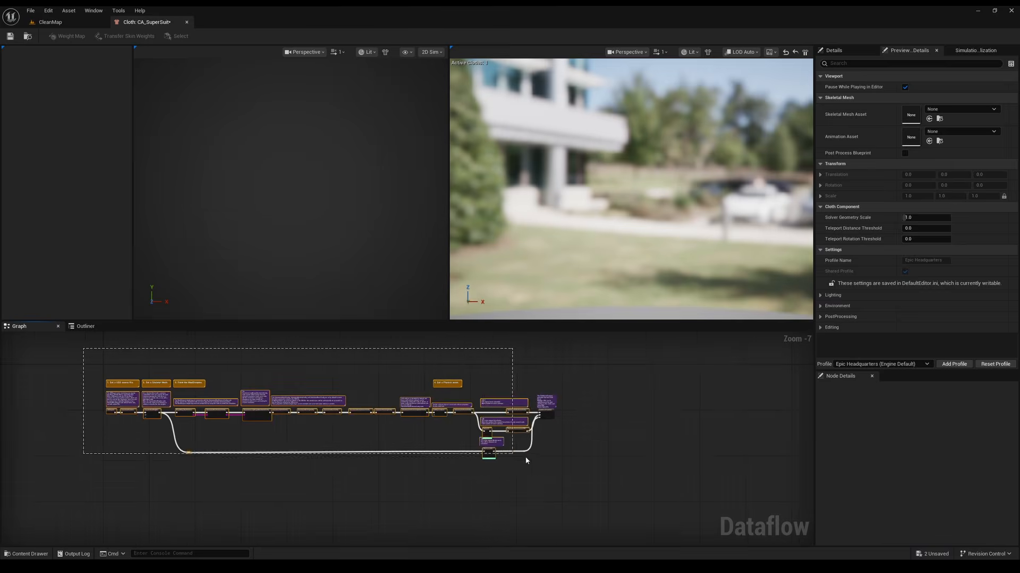
key("Delete")
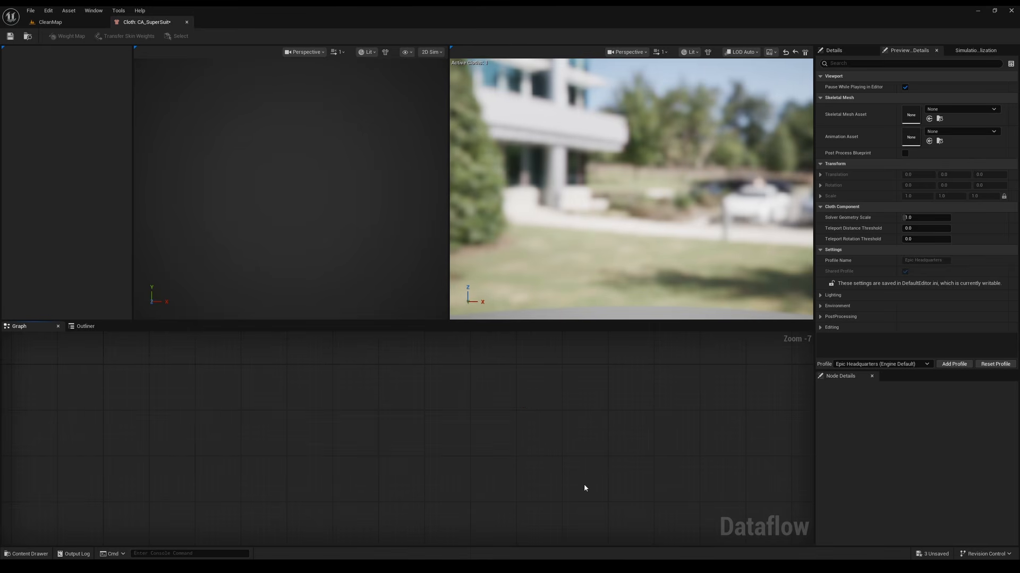
- Add SKM_SuperSuit to the cloth graph, connect it to a SkeletalMeshImport node, and save the cloth asset
key("ctrl+space")
left_click_drag(315, 421, 358, 406)
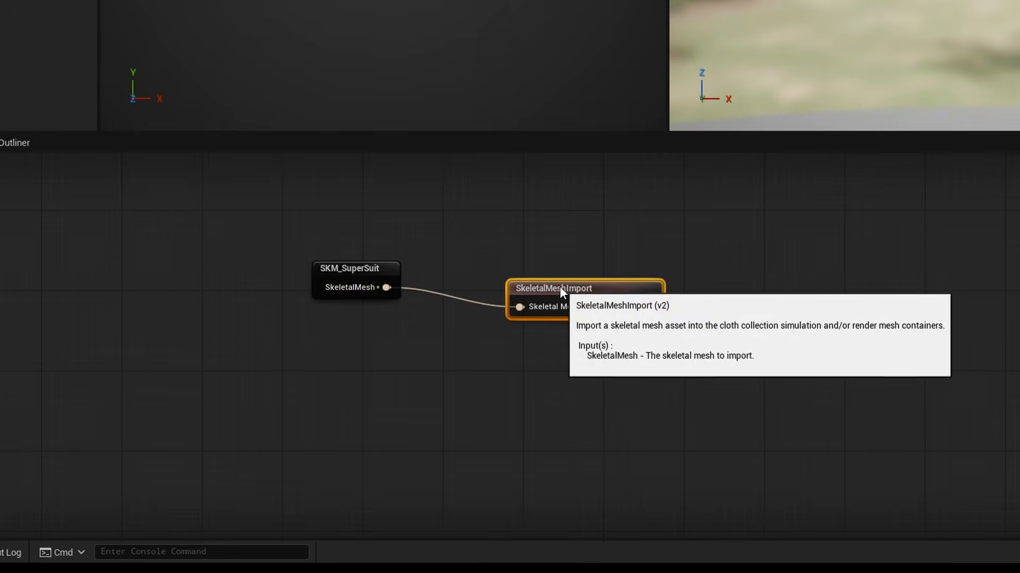
left_click_drag(560, 285, 509, 266)
left_click_drag(596, 287, 661, 287)
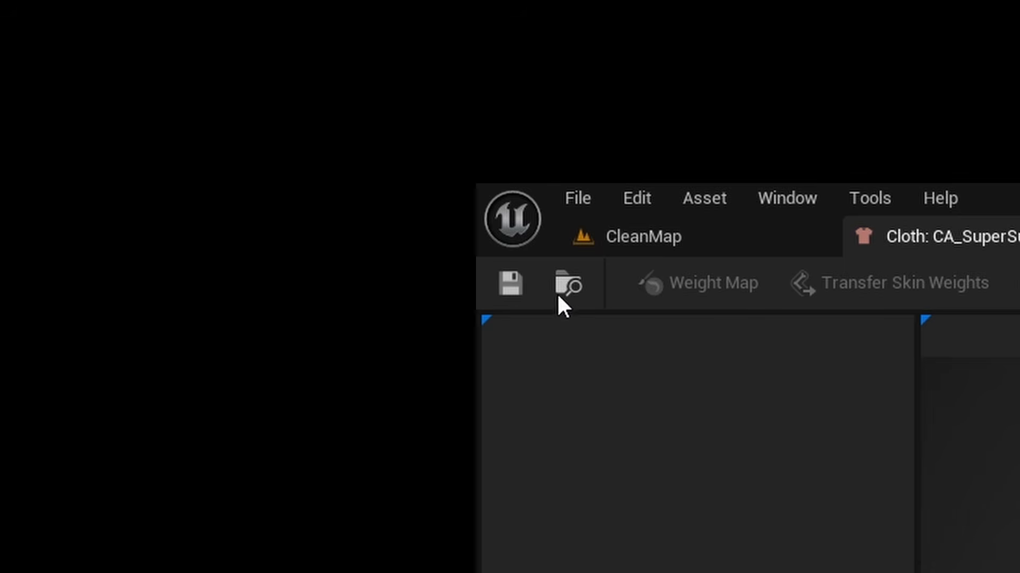
left_click(513, 282)
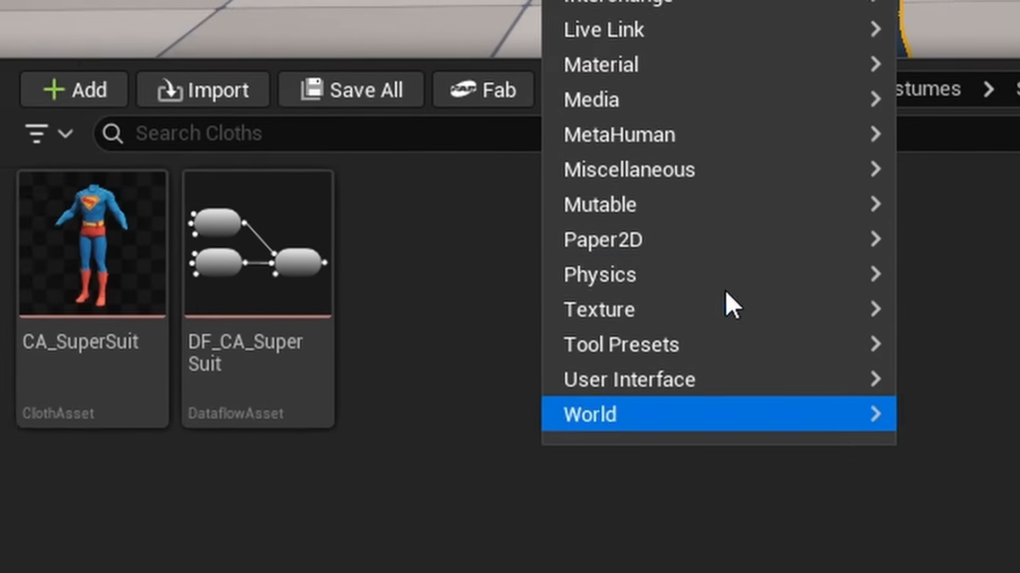
- Create an outfit asset named OA_SuperSuit from the Resizable Outfit template and rename its Dataflow asset DF_OA_SuperSuit
mouse_move(729, 283)
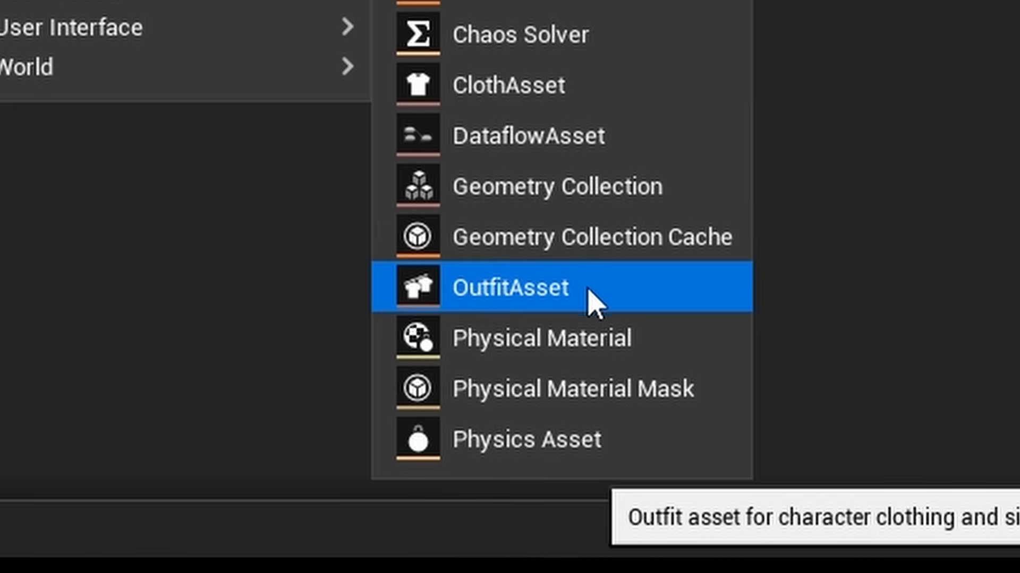
left_click(587, 303)
type("OA_Su")
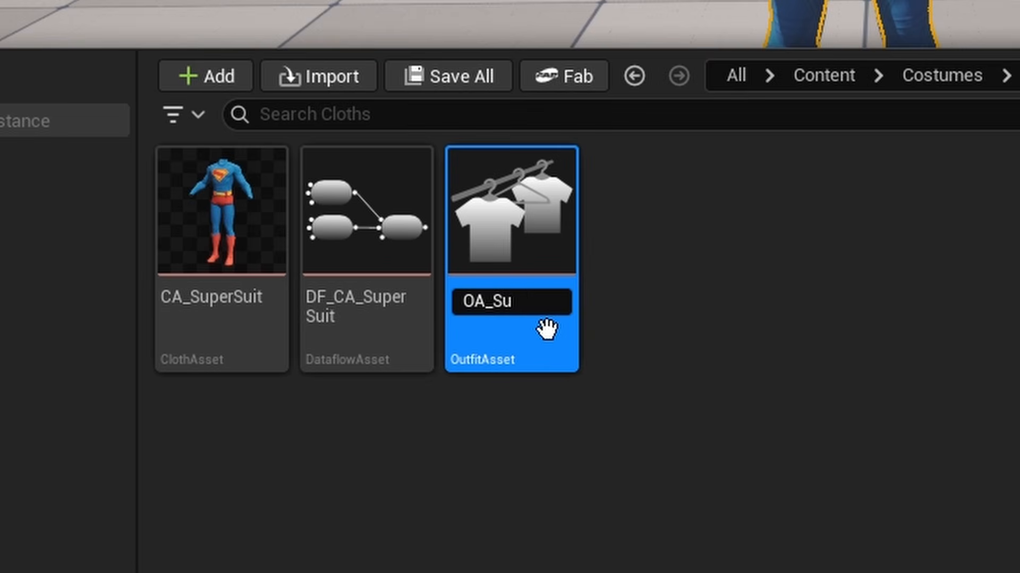
type("perS")
type("uit")
key("Return")
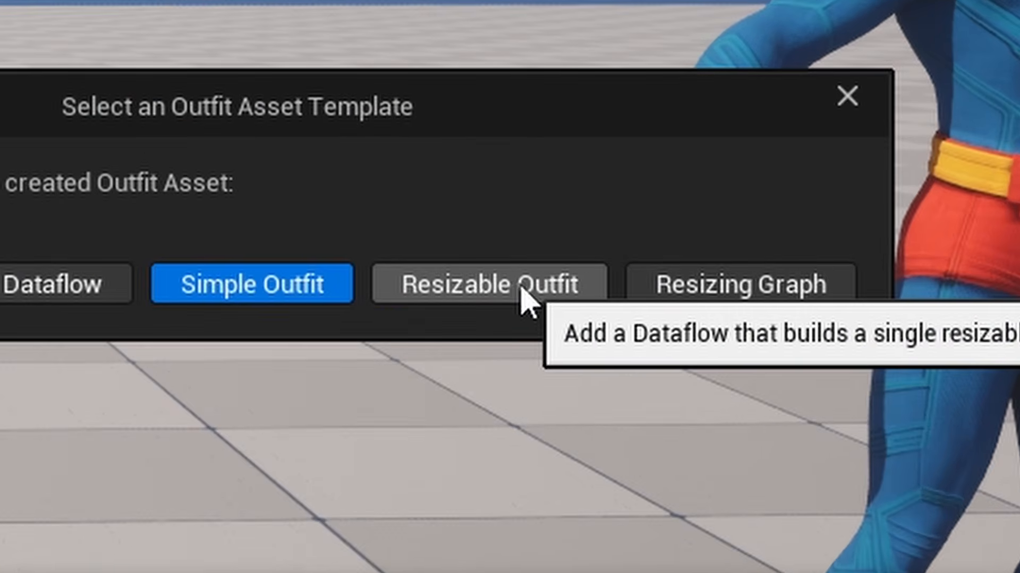
left_click(682, 284)
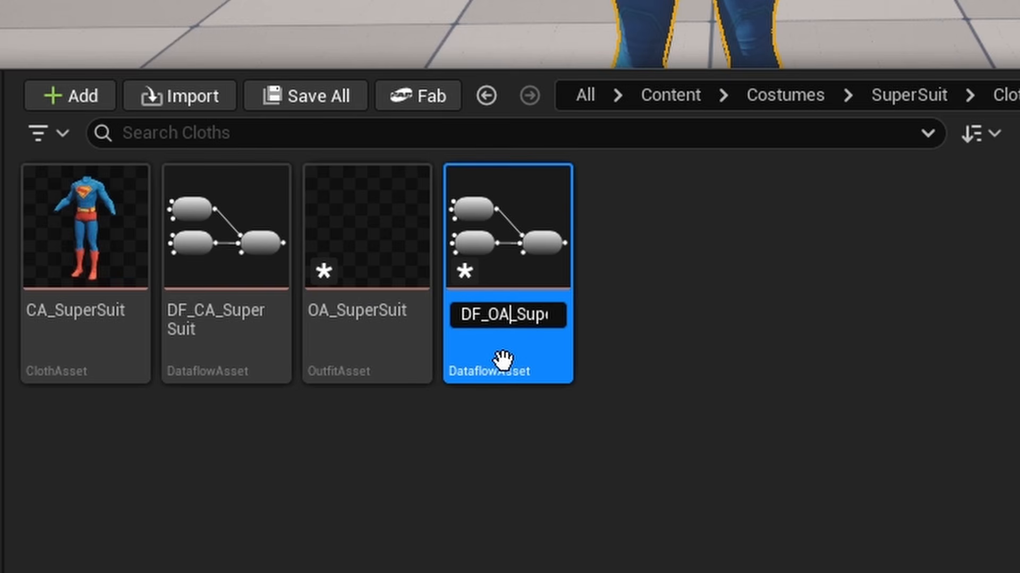
key("Return")
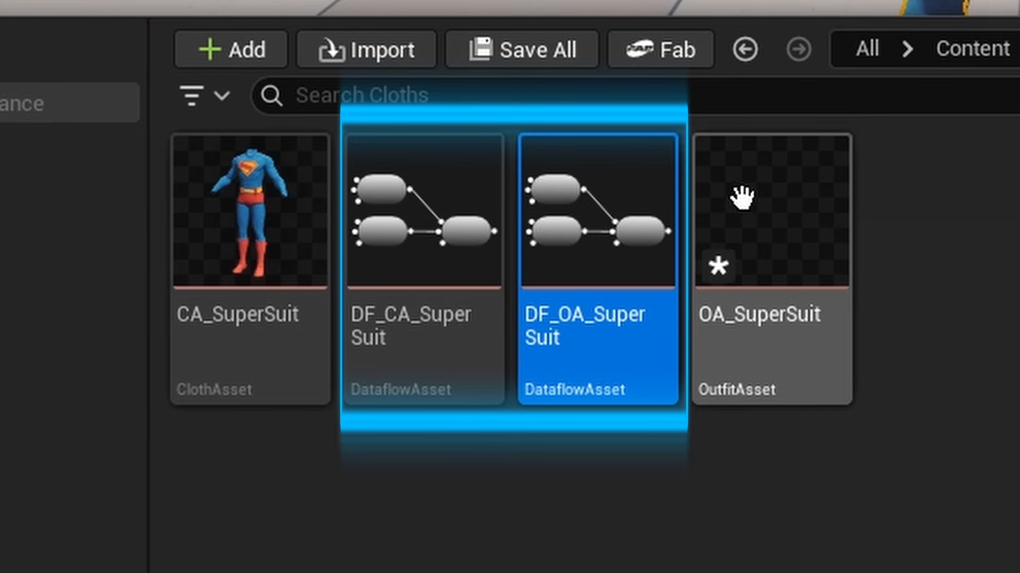
- Override Sized Outfit Source in OA_SuperSuit with one element that uses CA_SuperSuit as source asset and has one source body part
double_click(741, 198)
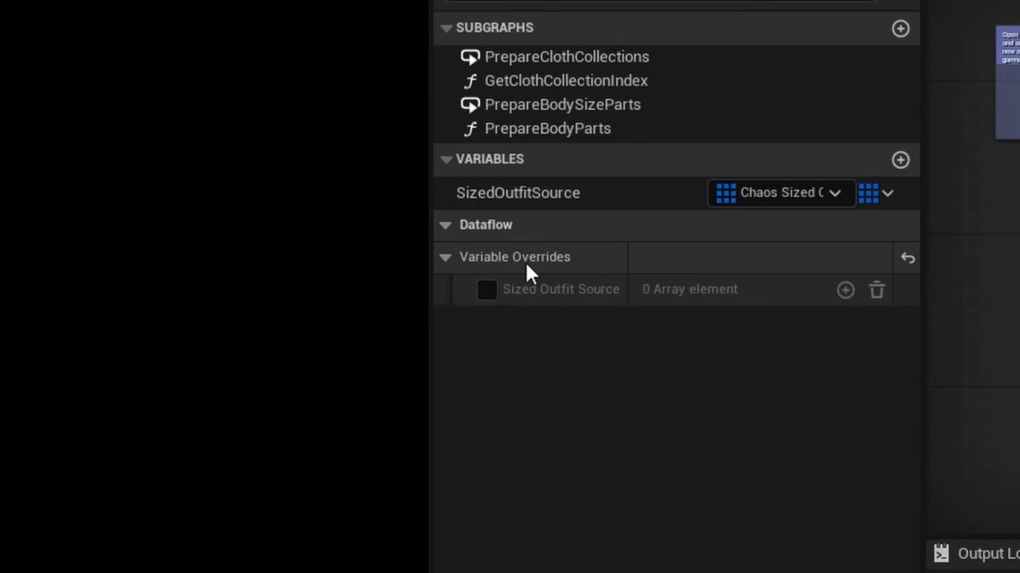
left_click(490, 291)
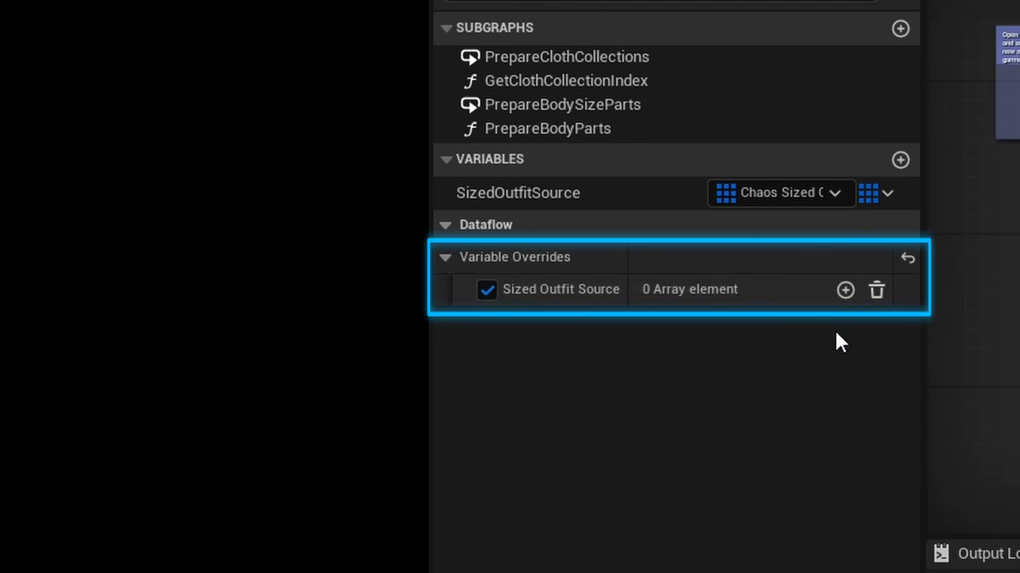
left_click(846, 290)
left_click(486, 323)
left_click_drag(669, 438, 681, 376)
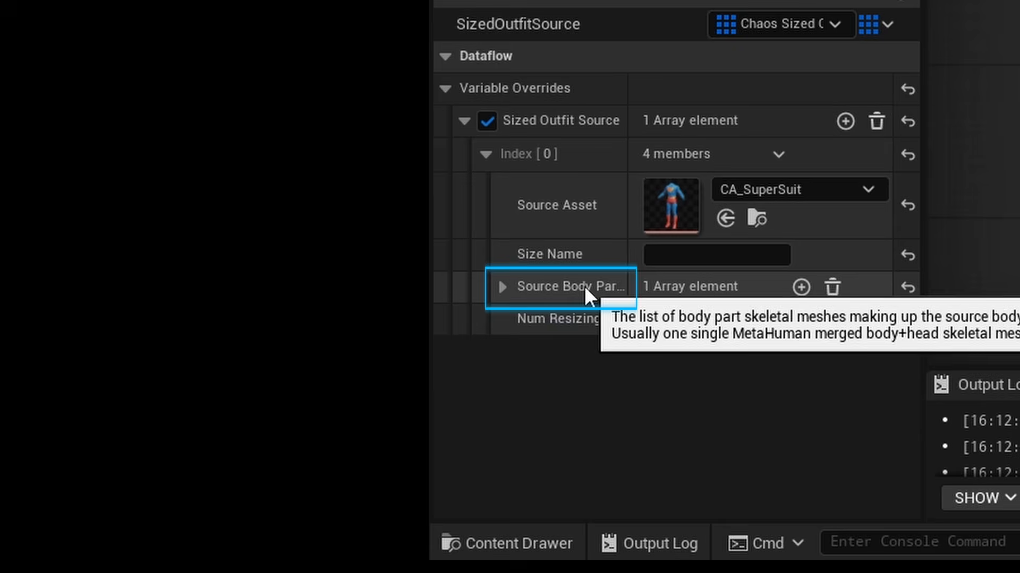
left_click(502, 287)
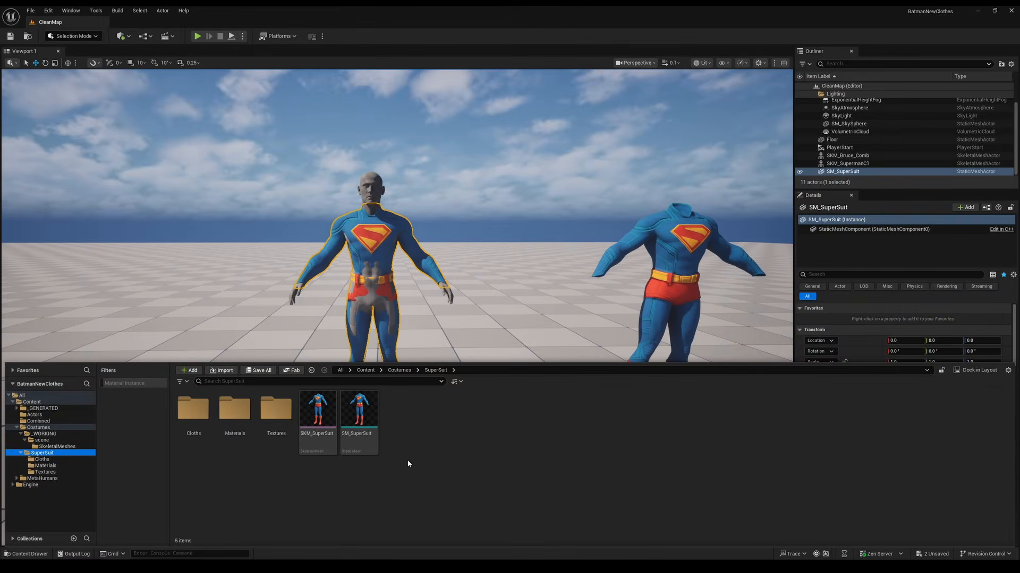
- Create a MetaHuman Wardrobe Item named MW_SuperSuit in the SuperSuit folder and assign OA_SuperSuit as its principal asset
right_click(408, 459)
mouse_move(567, 299)
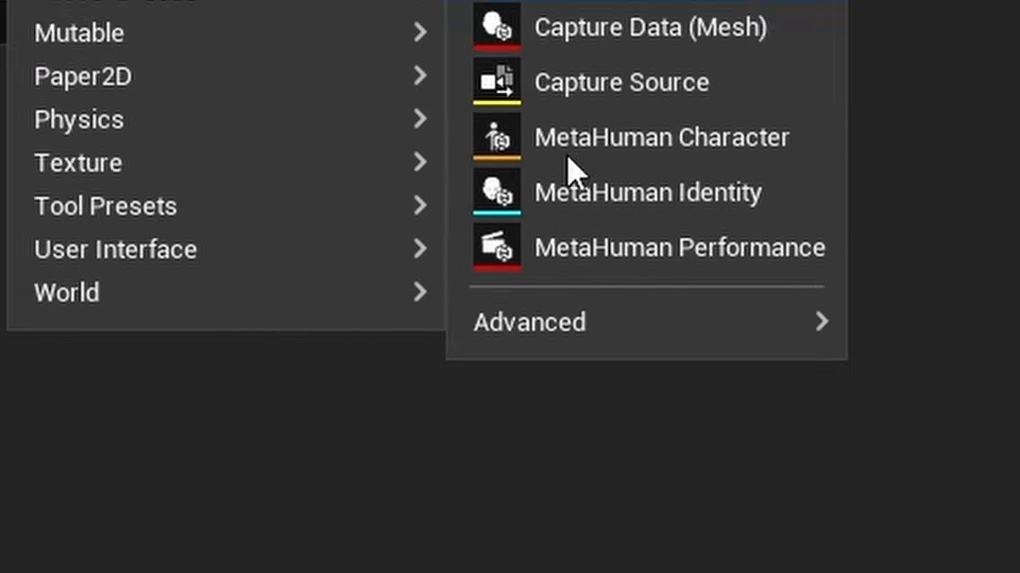
mouse_move(1015, 572)
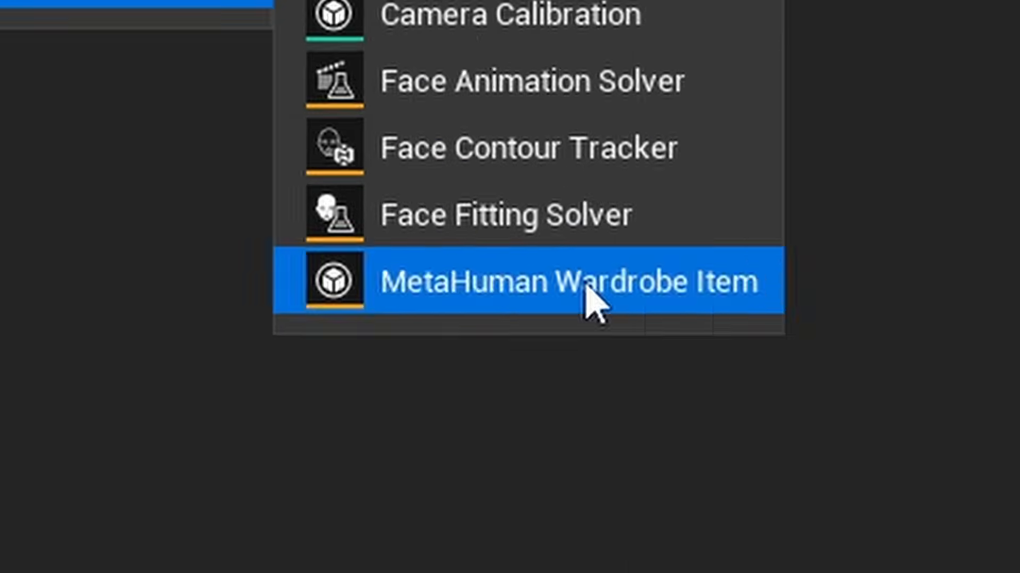
left_click(588, 289)
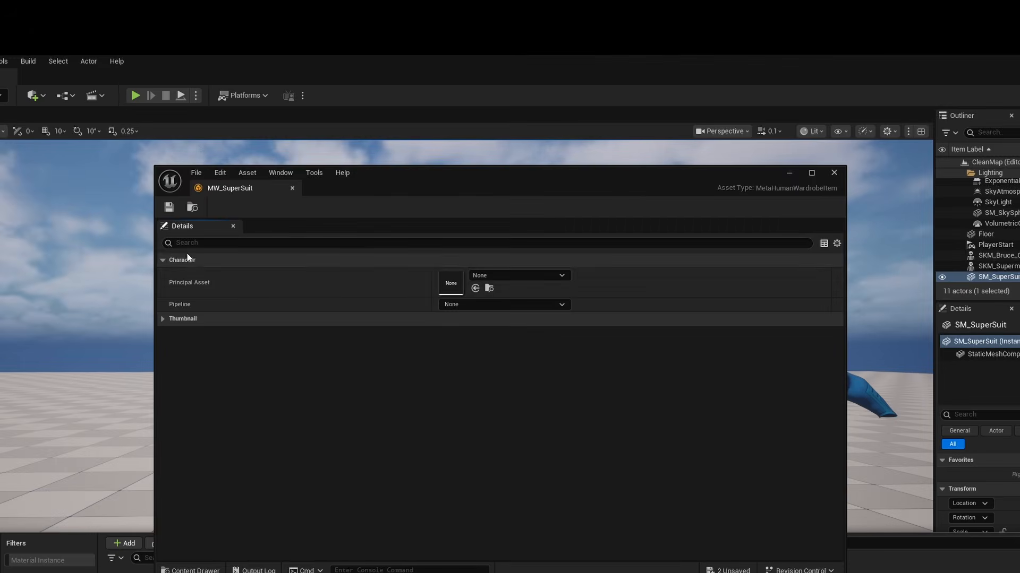
left_click_drag(391, 326, 453, 328)
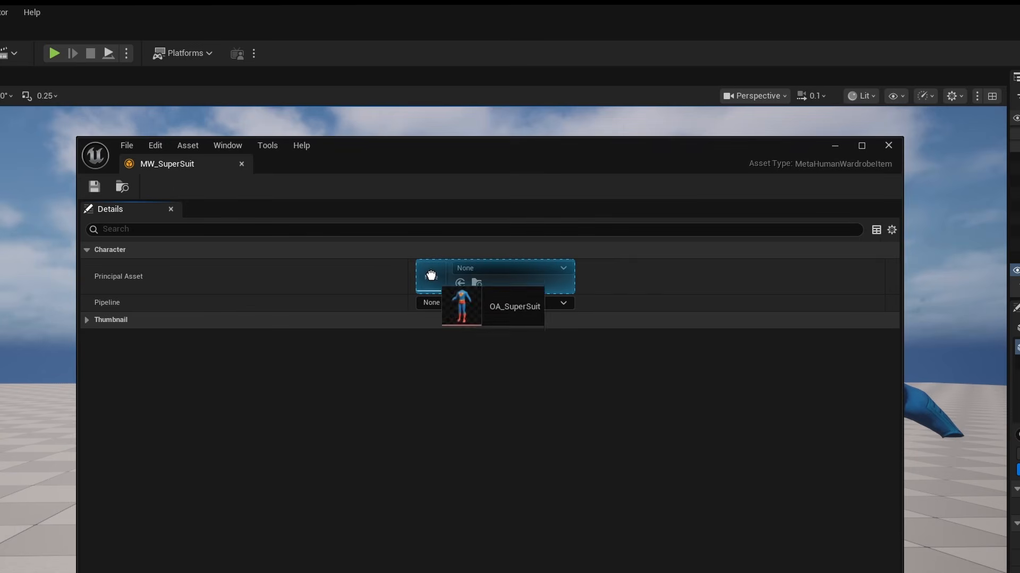
left_click_drag(430, 275, 436, 272)
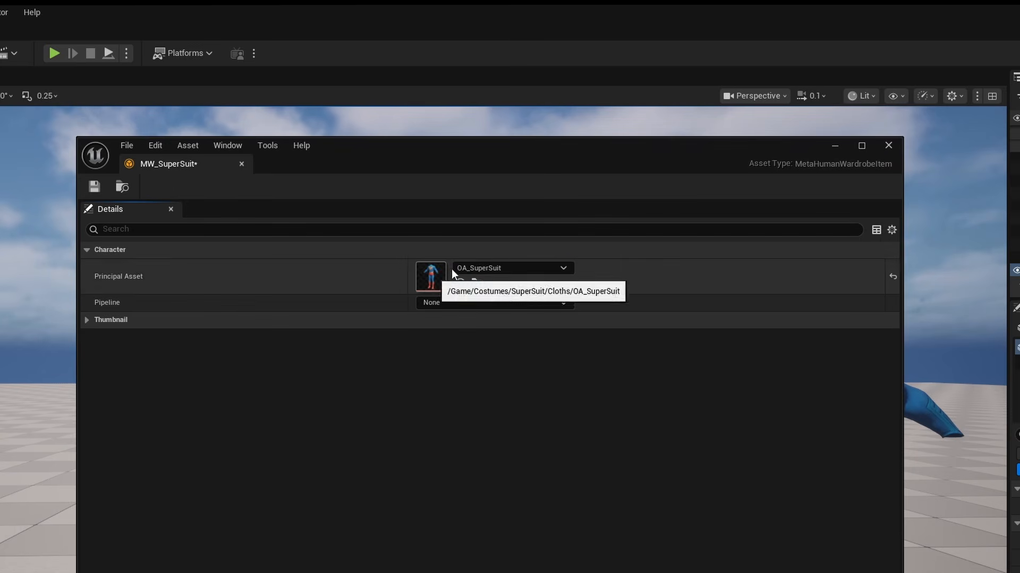
- Set MW_SuperSuit's pipeline to MetaHuman Outfit Pipeline and its editor pipeline to MetaHuman Outfit Editor Pipeline
left_click(511, 303)
left_click(489, 428)
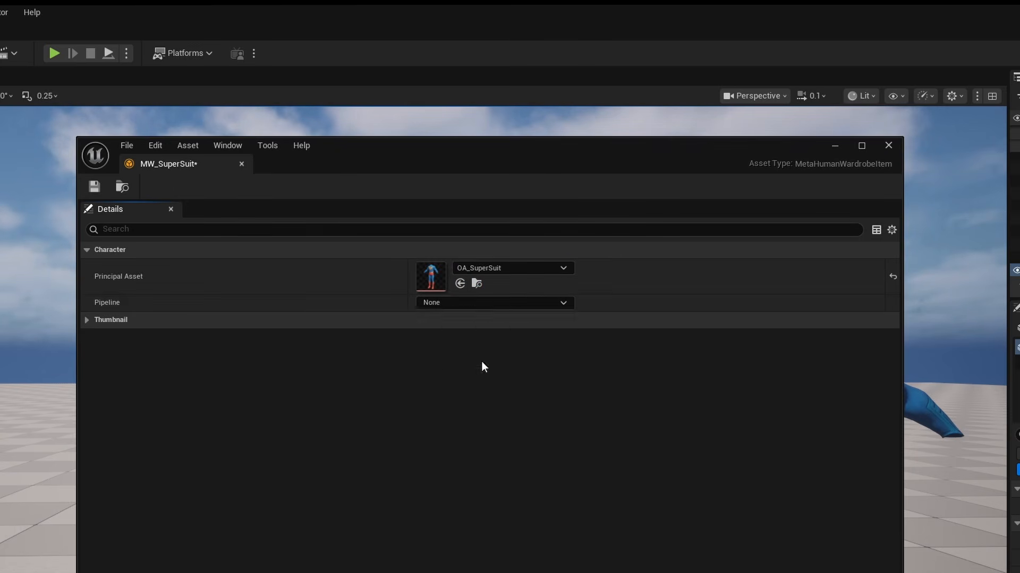
left_click(97, 319)
left_click(531, 372)
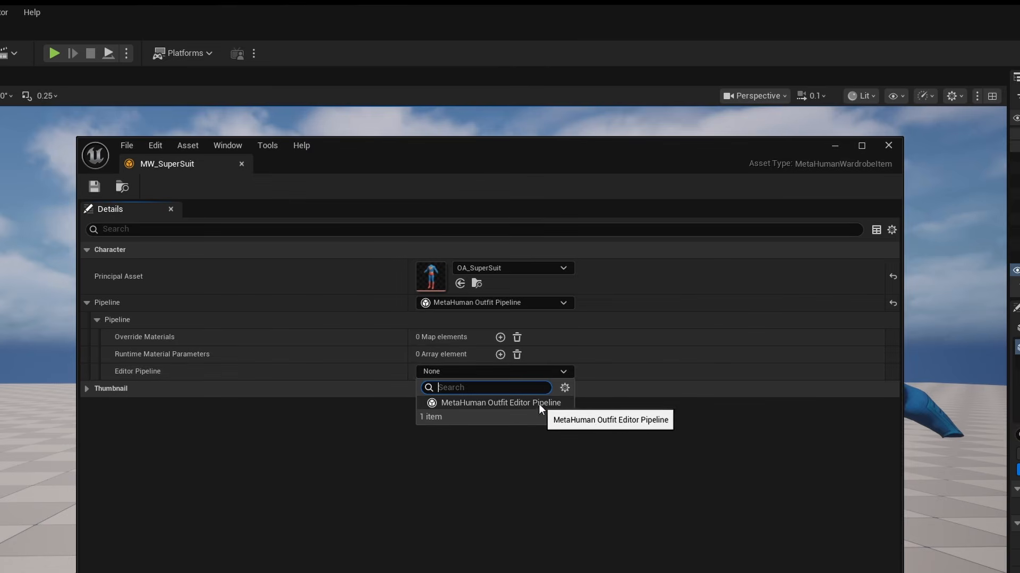
left_click(486, 403)
left_click(107, 371)
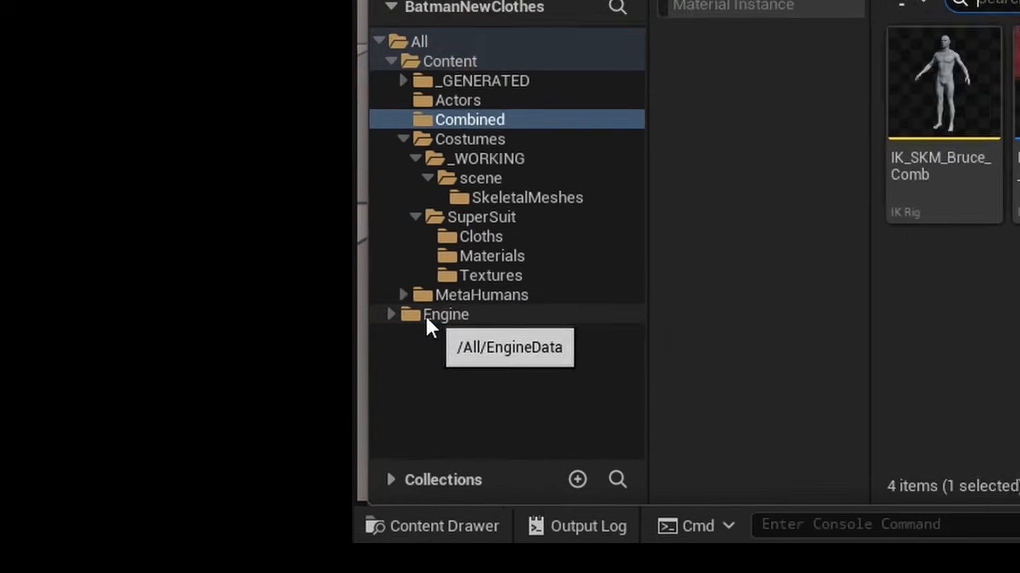
- Search the Engine content for "body" and copy the DG_BodyShapeA body mask texture into SuperSuit's Textures folder
left_click(27, 486)
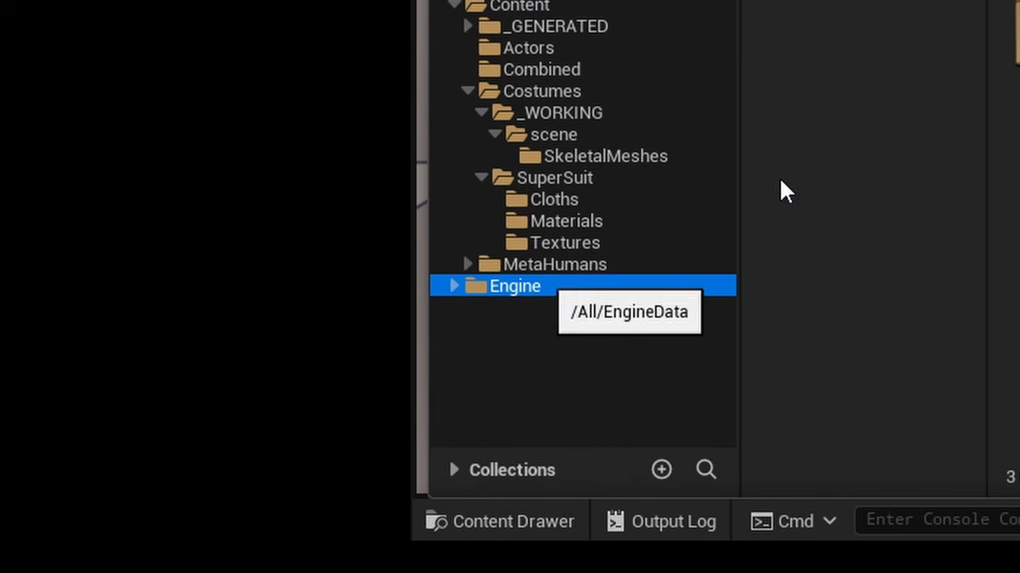
left_click(536, 293)
type("body")
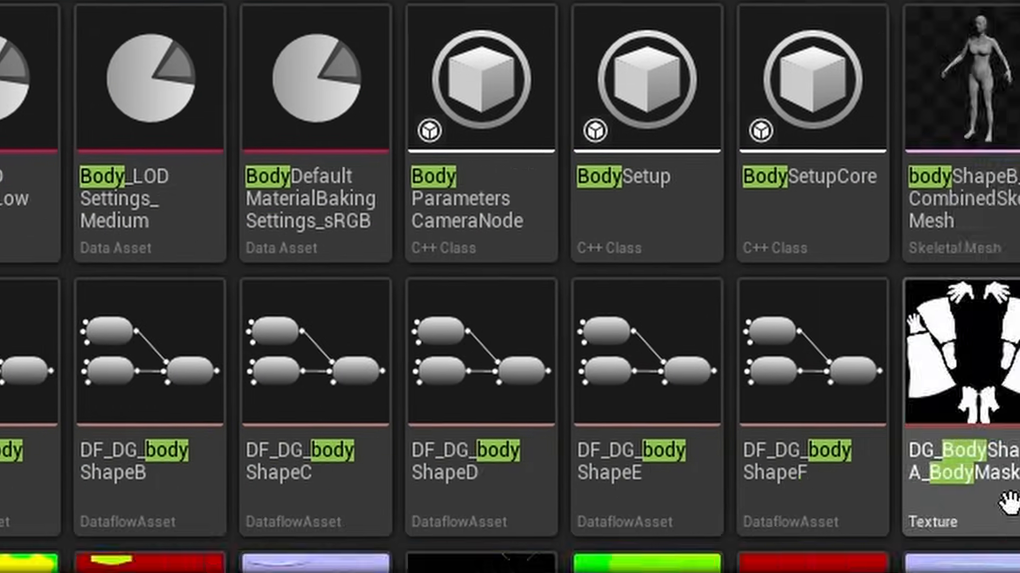
left_click(952, 491)
left_click_drag(509, 233, 525, 292)
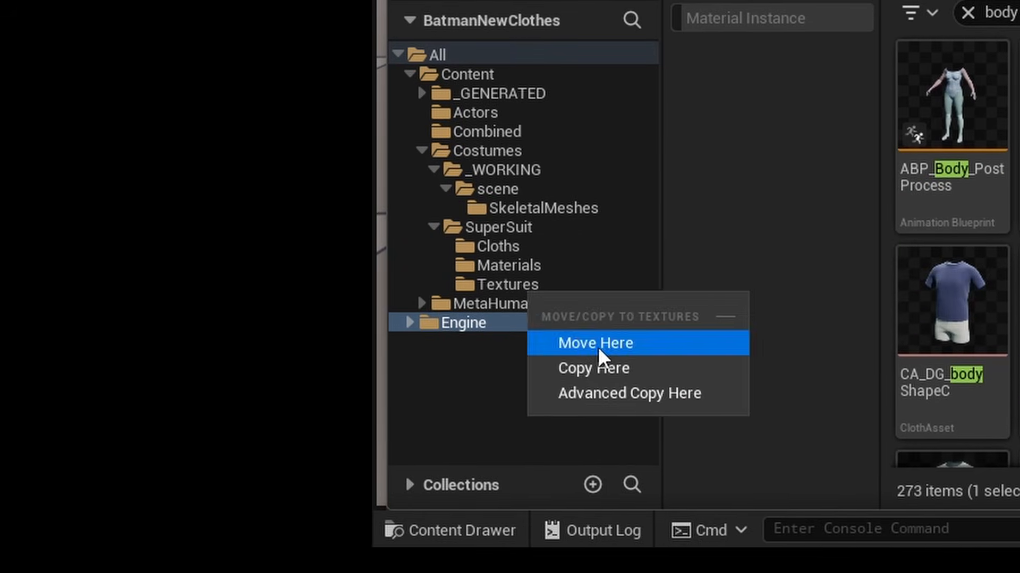
left_click(607, 362)
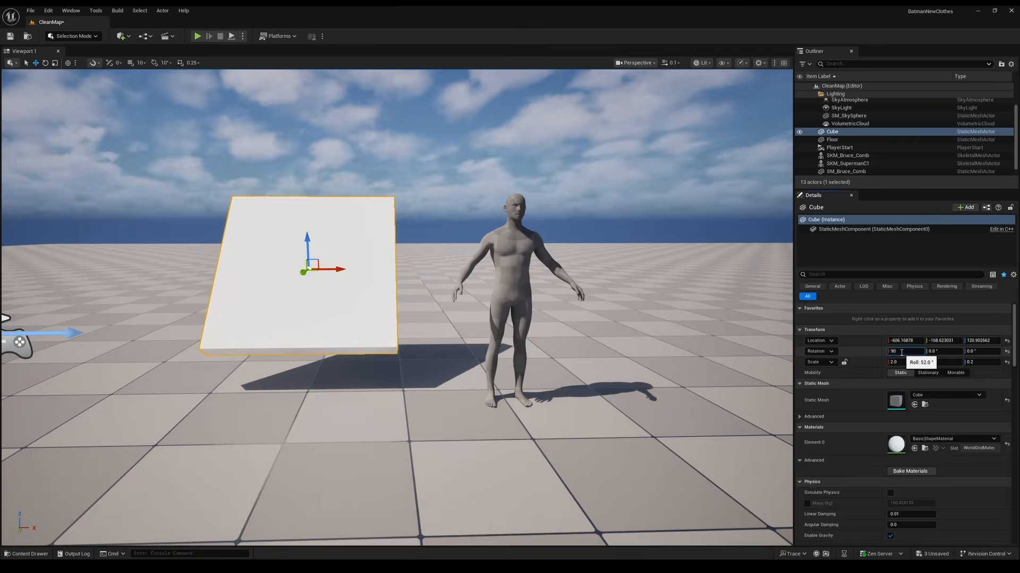
- Stand the cube upright with a 90° roll, reposition it beside the body and apply the T_SuperSuit_BodyMask texture to it
type("90")
key("Return")
left_click_drag(304, 271, 303, 285)
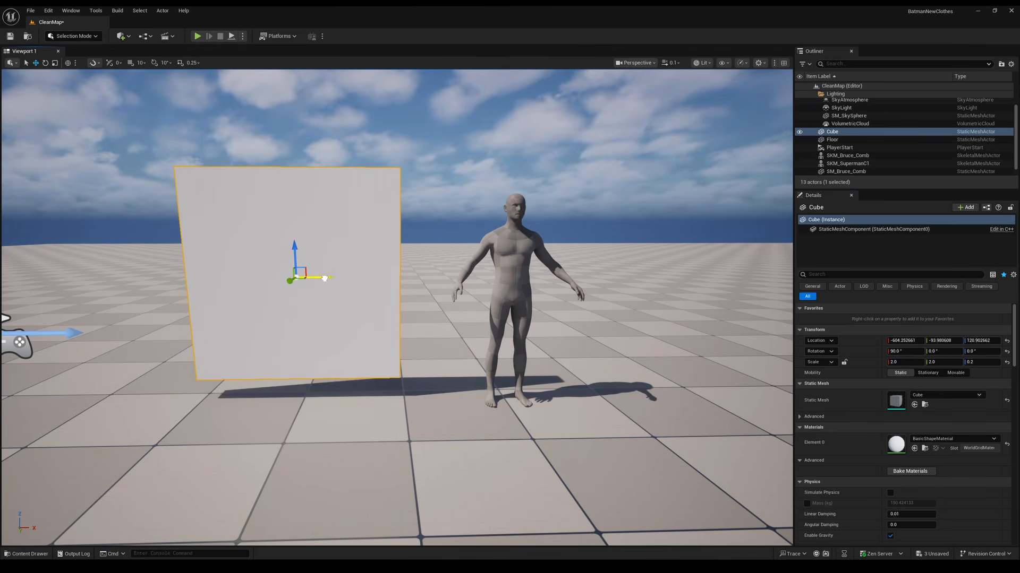
key("ctrl+space")
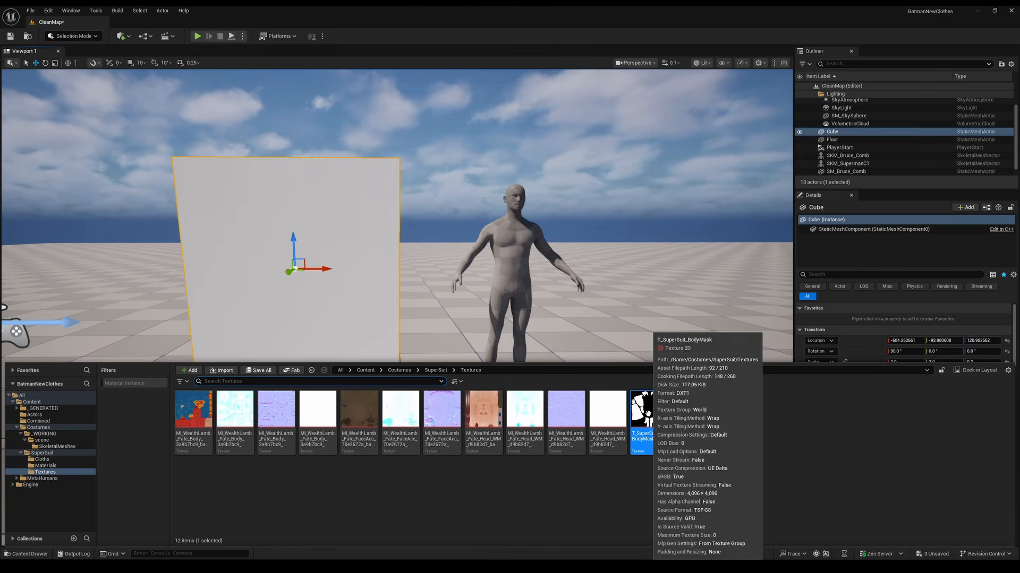
left_click_drag(648, 417, 300, 258)
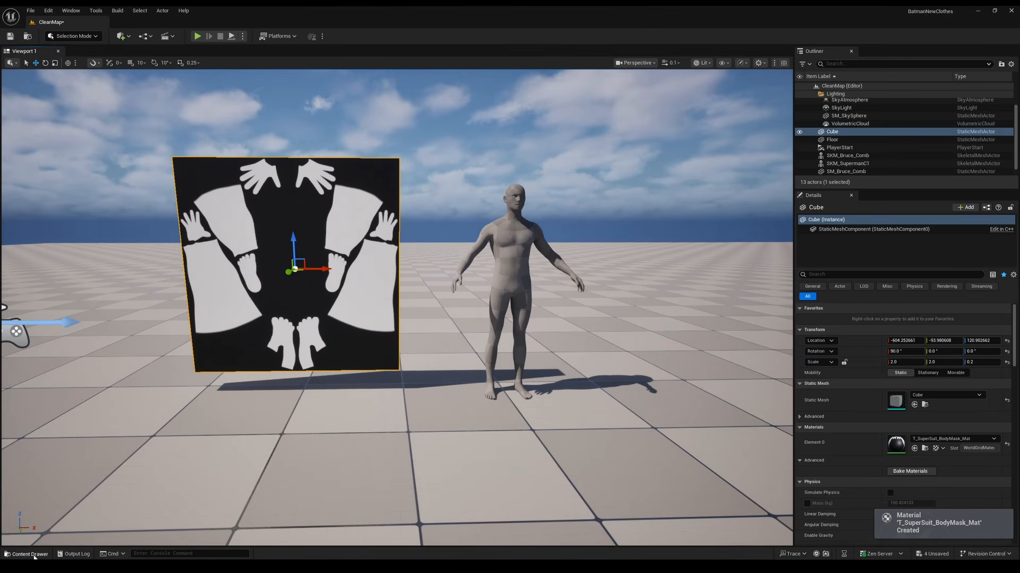
- Move M_SuperSuit_BodyMask_Mat into SuperSuit's Materials folder and apply it to the Bruce body mesh in the level
left_click(30, 555)
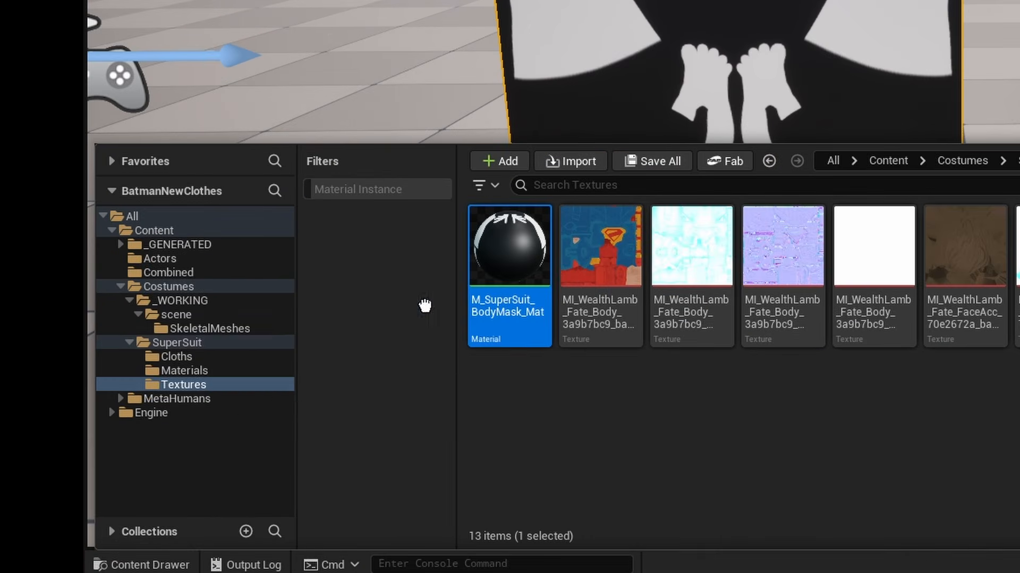
left_click_drag(510, 276, 184, 371)
left_click_drag(509, 243, 517, 283)
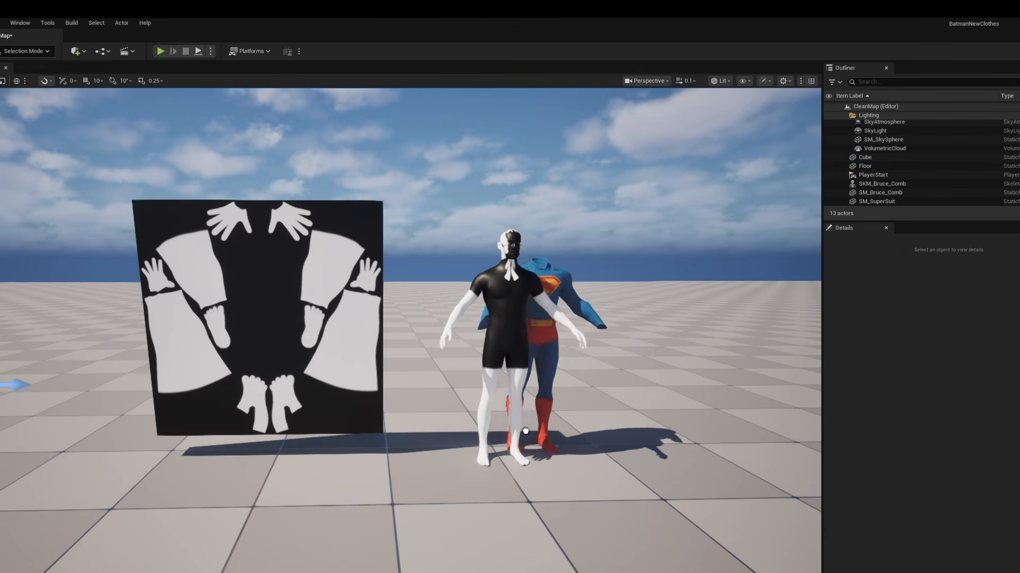
- Overlap the masked SKM_Bruce_Comb body with the SuperSuit mesh and place the mask cube beside them
left_click_drag(525, 430, 501, 440)
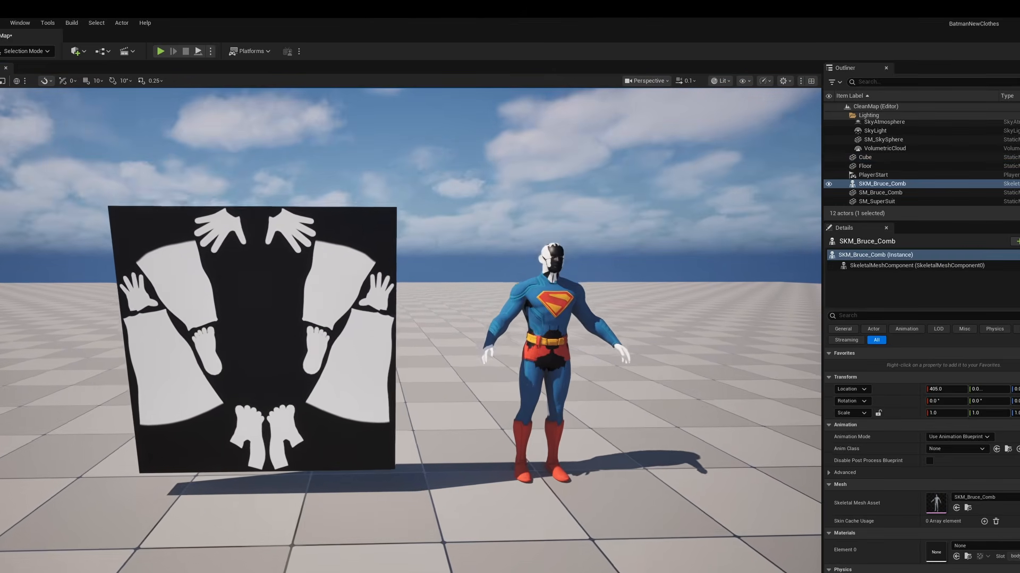
key("w")
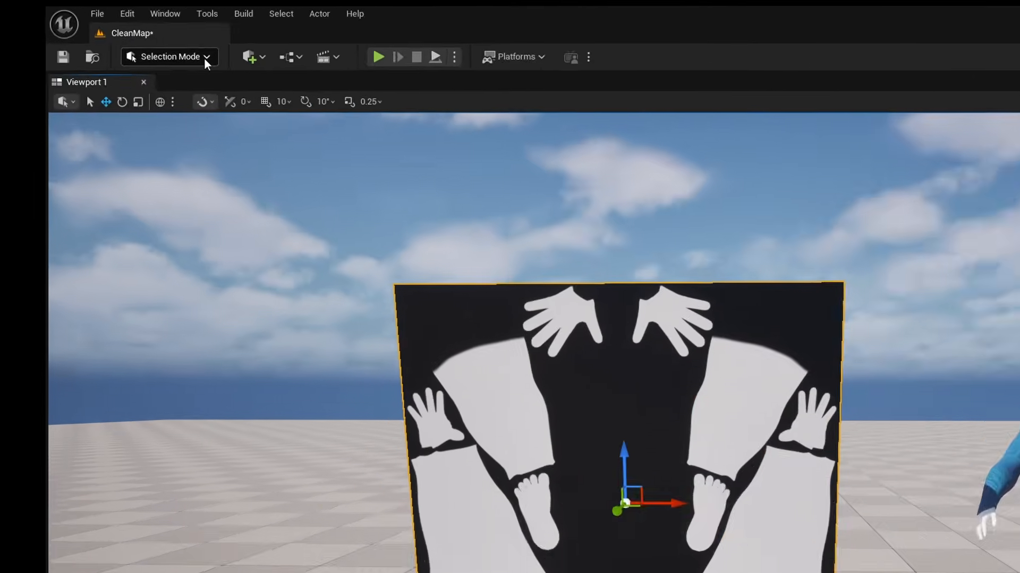
- Set up Mesh Paint texture painting for the cube with T_SuperSuit_BodyMask, brush strength 0.9976 and falloff 0
left_click(100, 35)
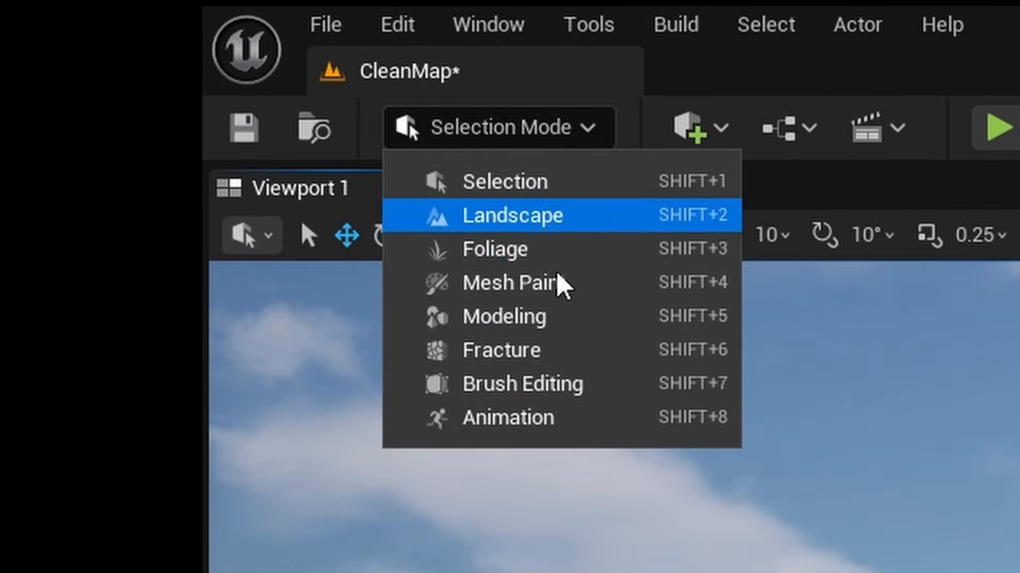
left_click(562, 283)
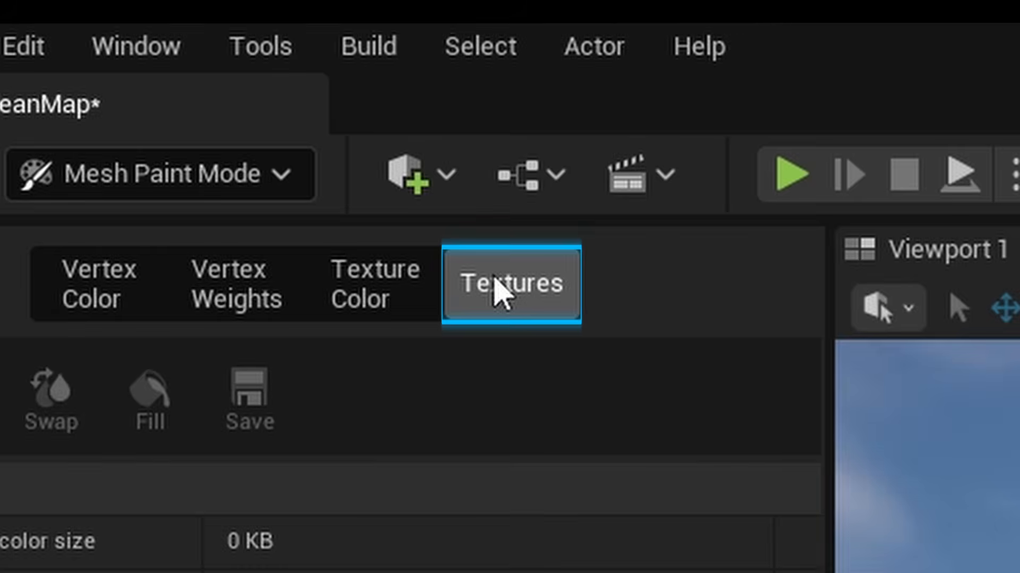
left_click(321, 513)
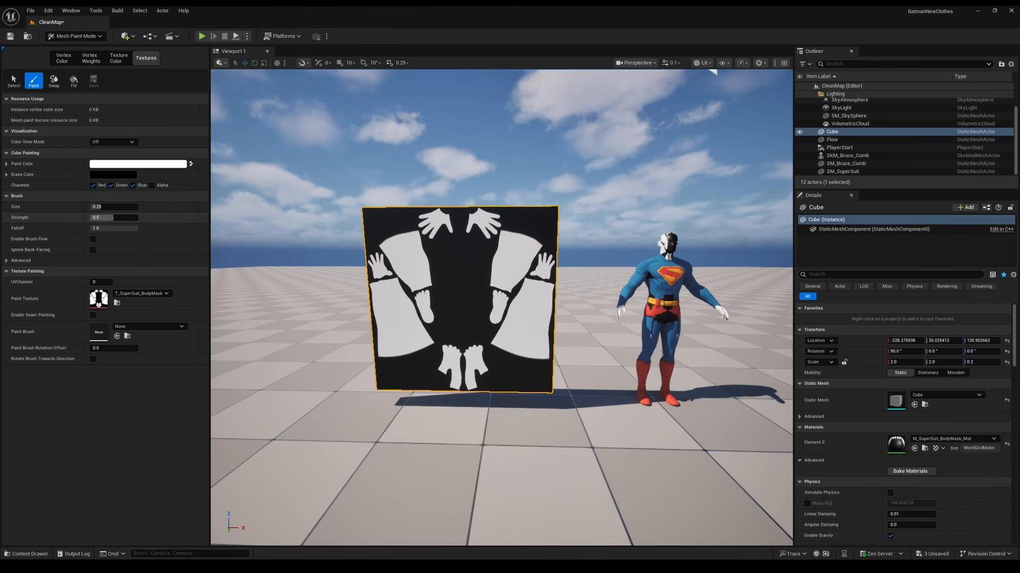
left_click_drag(115, 218, 137, 218)
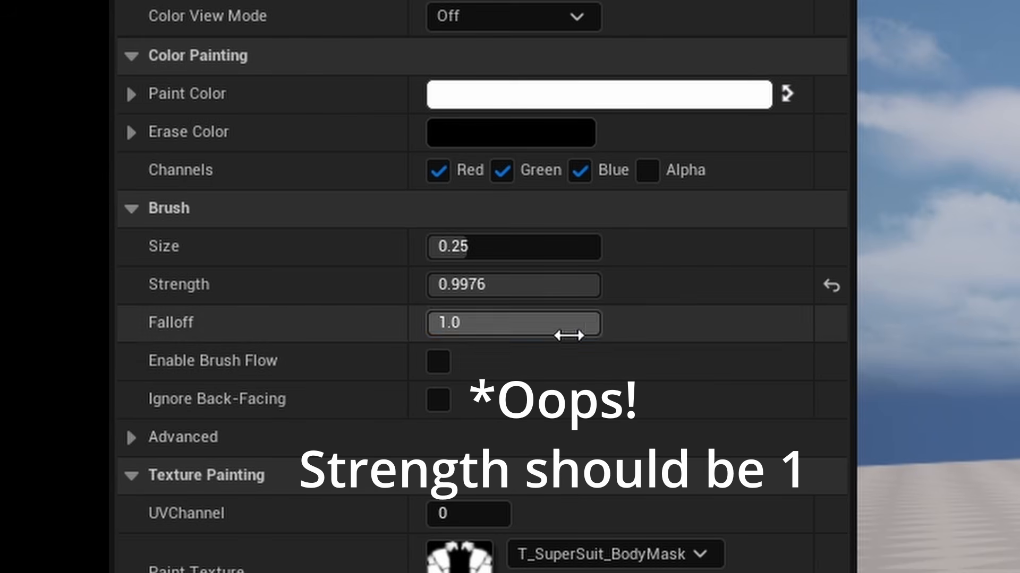
left_click_drag(547, 323, 428, 322)
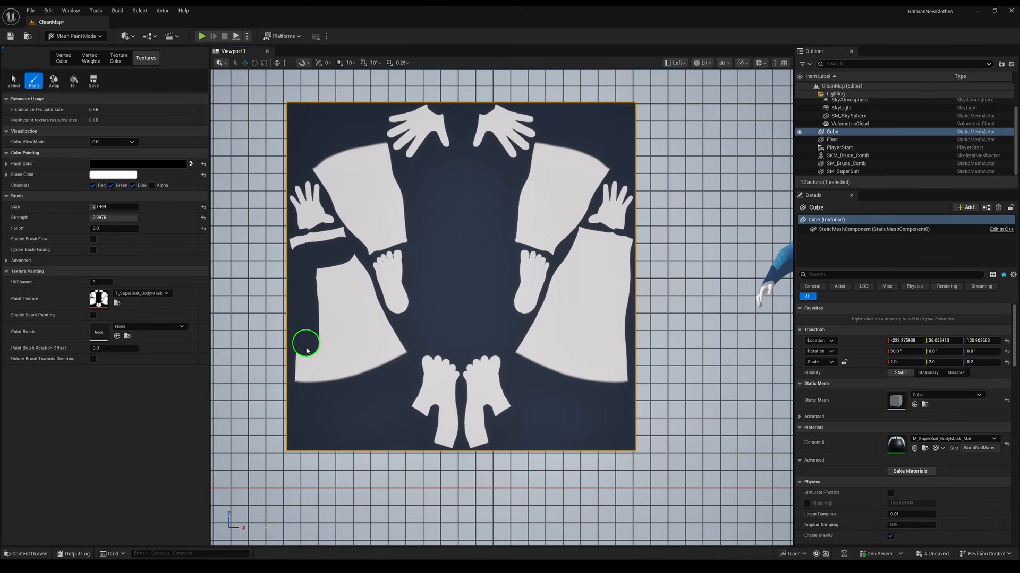
- Paint the mask's arm, leg and foot areas covered by the suit black on the cube, keeping the hands white
mouse_move(306, 351)
left_mouse_down()
mouse_move(494, 373)
mouse_move(399, 214)
left_mouse_up()
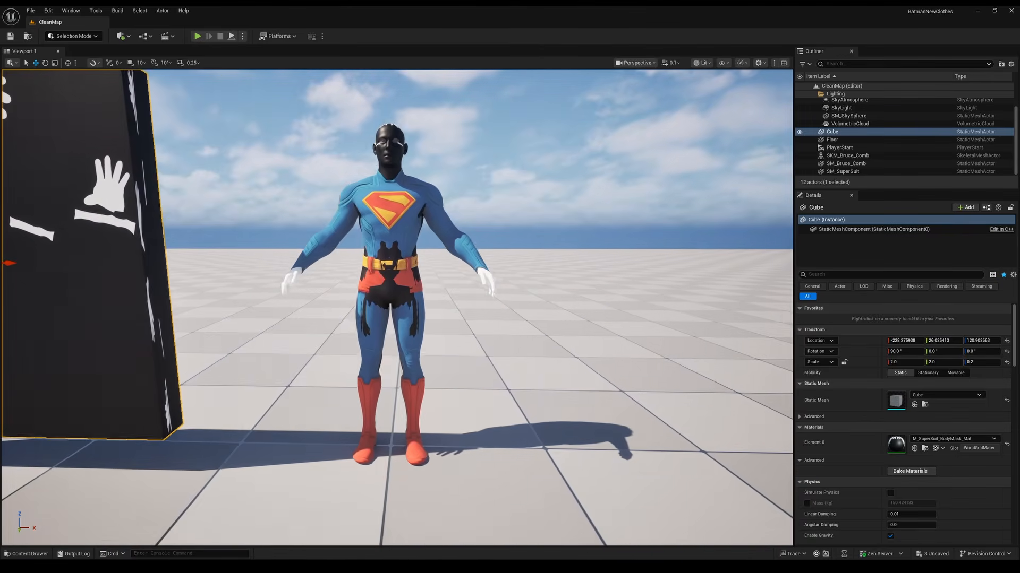
right_click_drag(397, 308, 510, 319)
right_click_drag(370, 291, 409, 287)
- Assign T_SuperSuit_BodyMask as the Body Hidden Face Map of the MW_SuperSuit wardrobe item
double_click(317, 420)
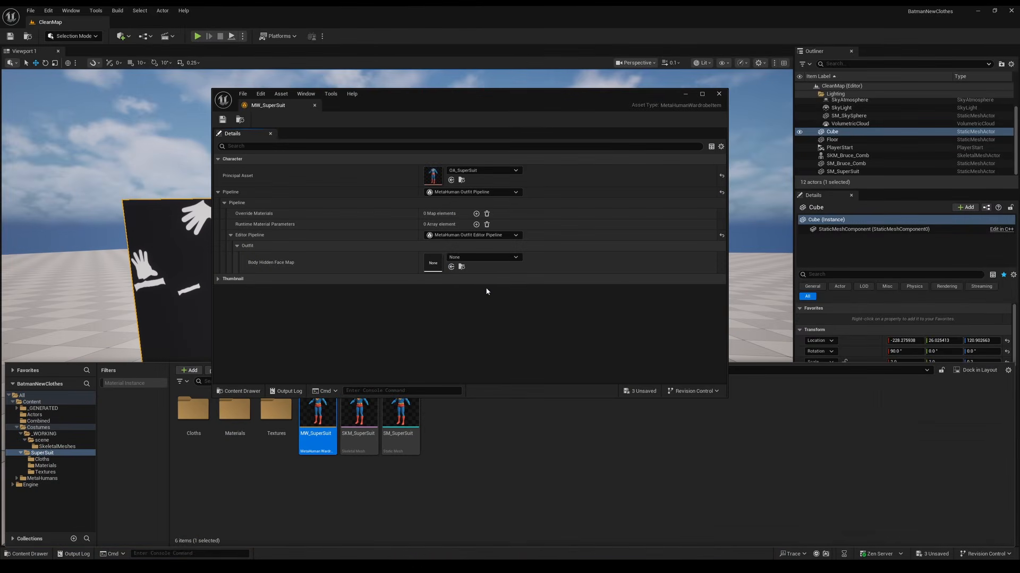
left_click_drag(474, 310, 434, 269)
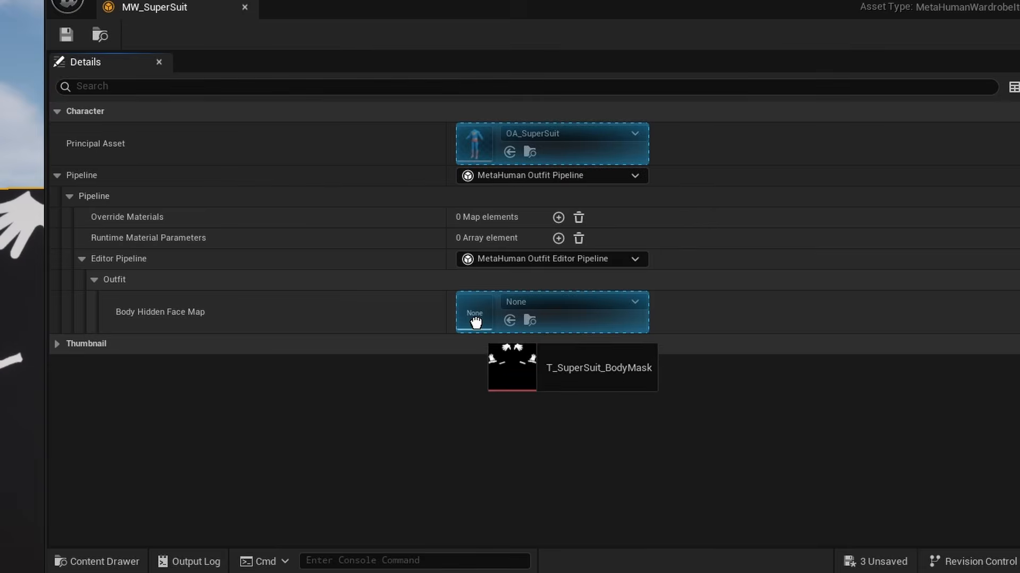
left_click_drag(476, 318, 476, 318)
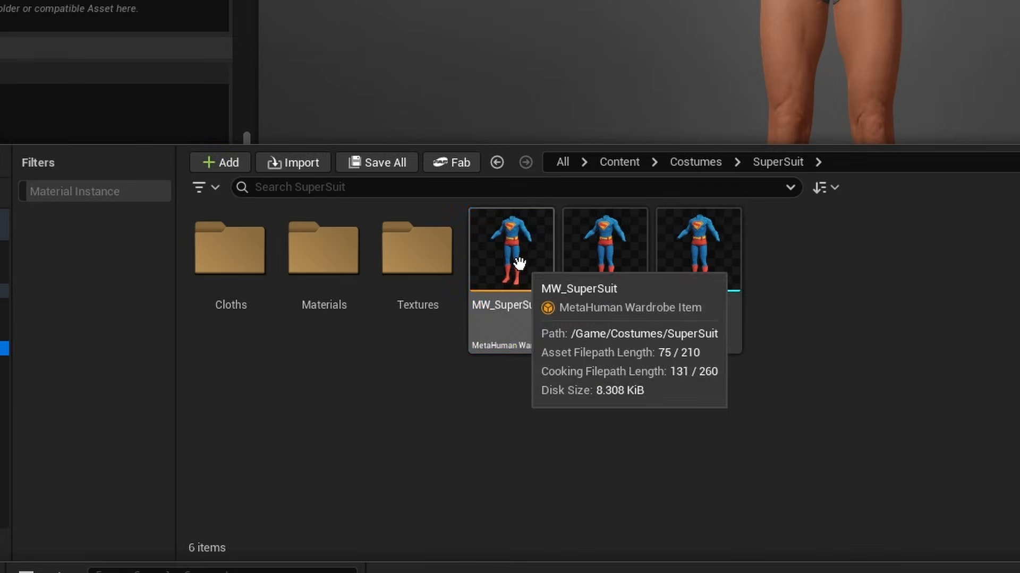
- Add MW_SuperSuit to the MetaHuman character's Outfit Clothing assets and select it there
left_click_drag(519, 263, 578, 214)
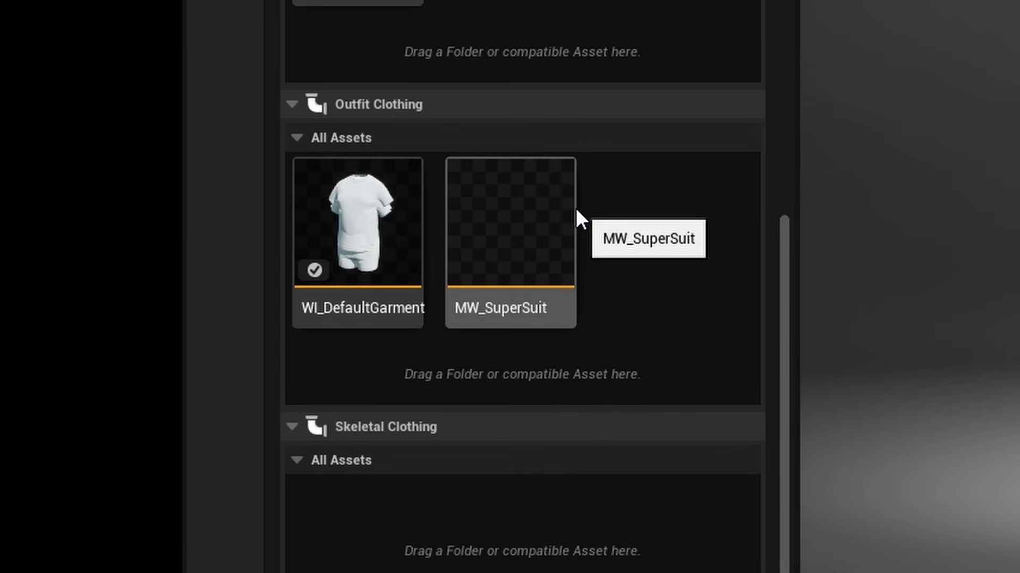
left_click(512, 212)
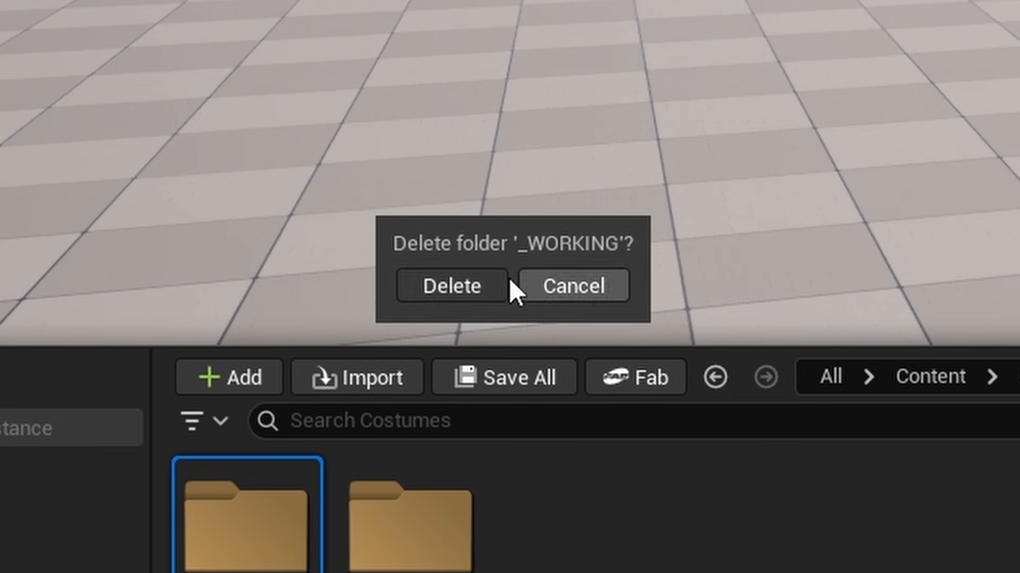
- Force delete the _WORKING folder and its assets from the Costumes folder
left_click(460, 289)
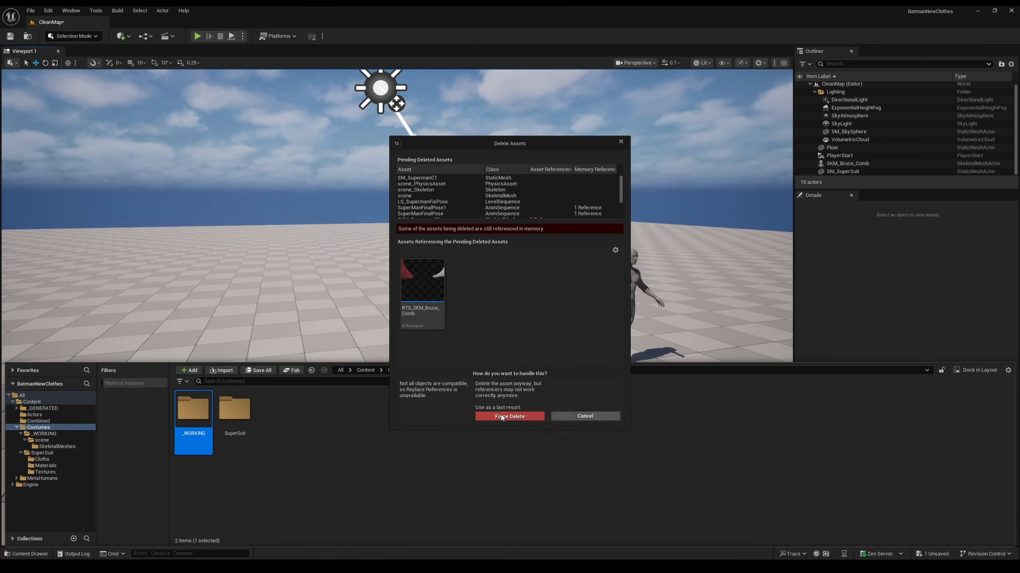
left_click(502, 416)
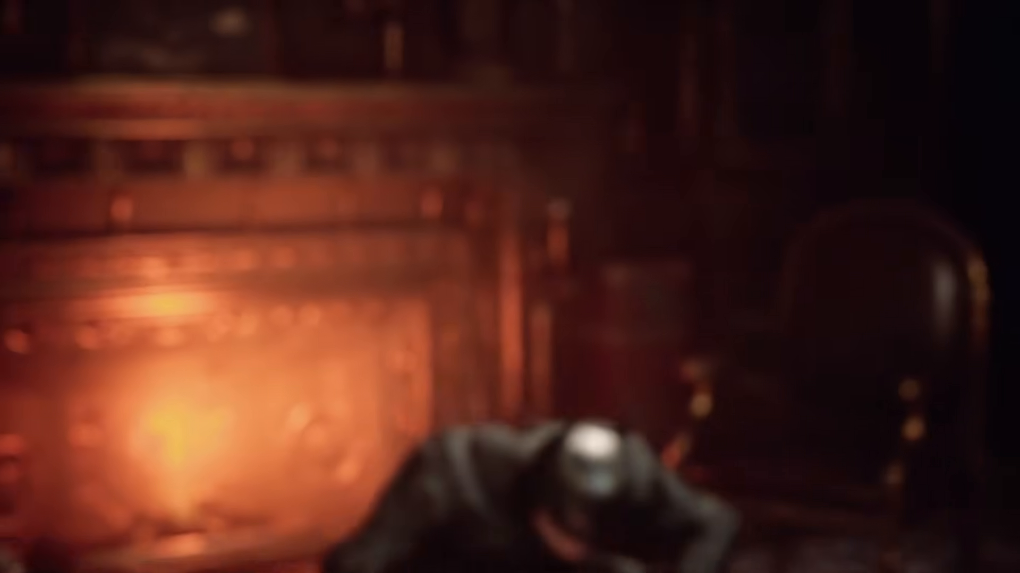